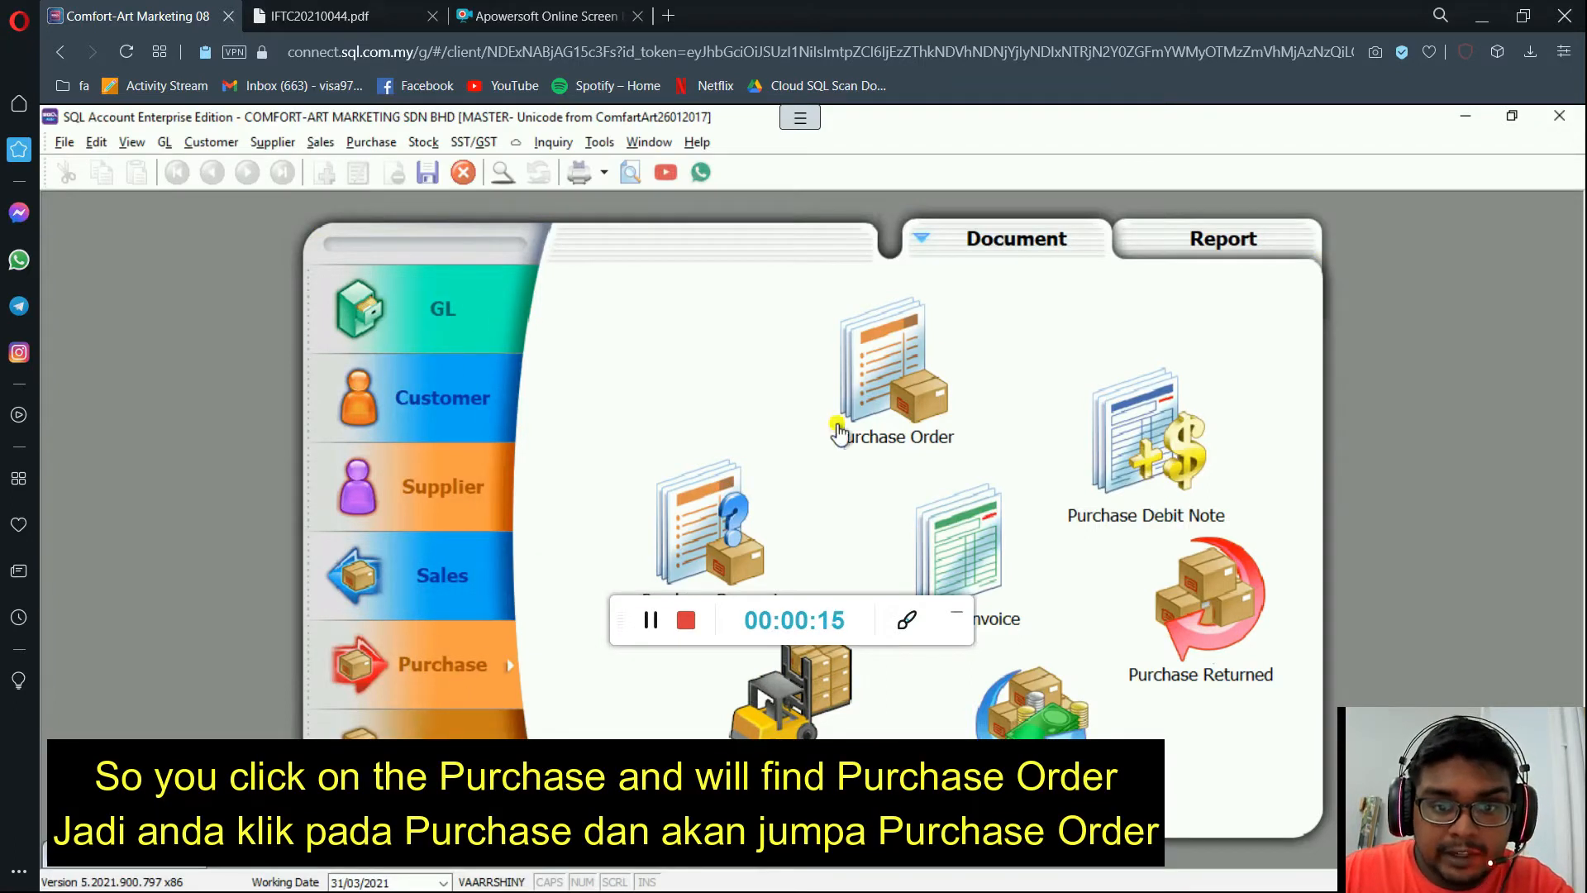
Open the Purchase Order list and start a new purchase order
left_click(957, 616)
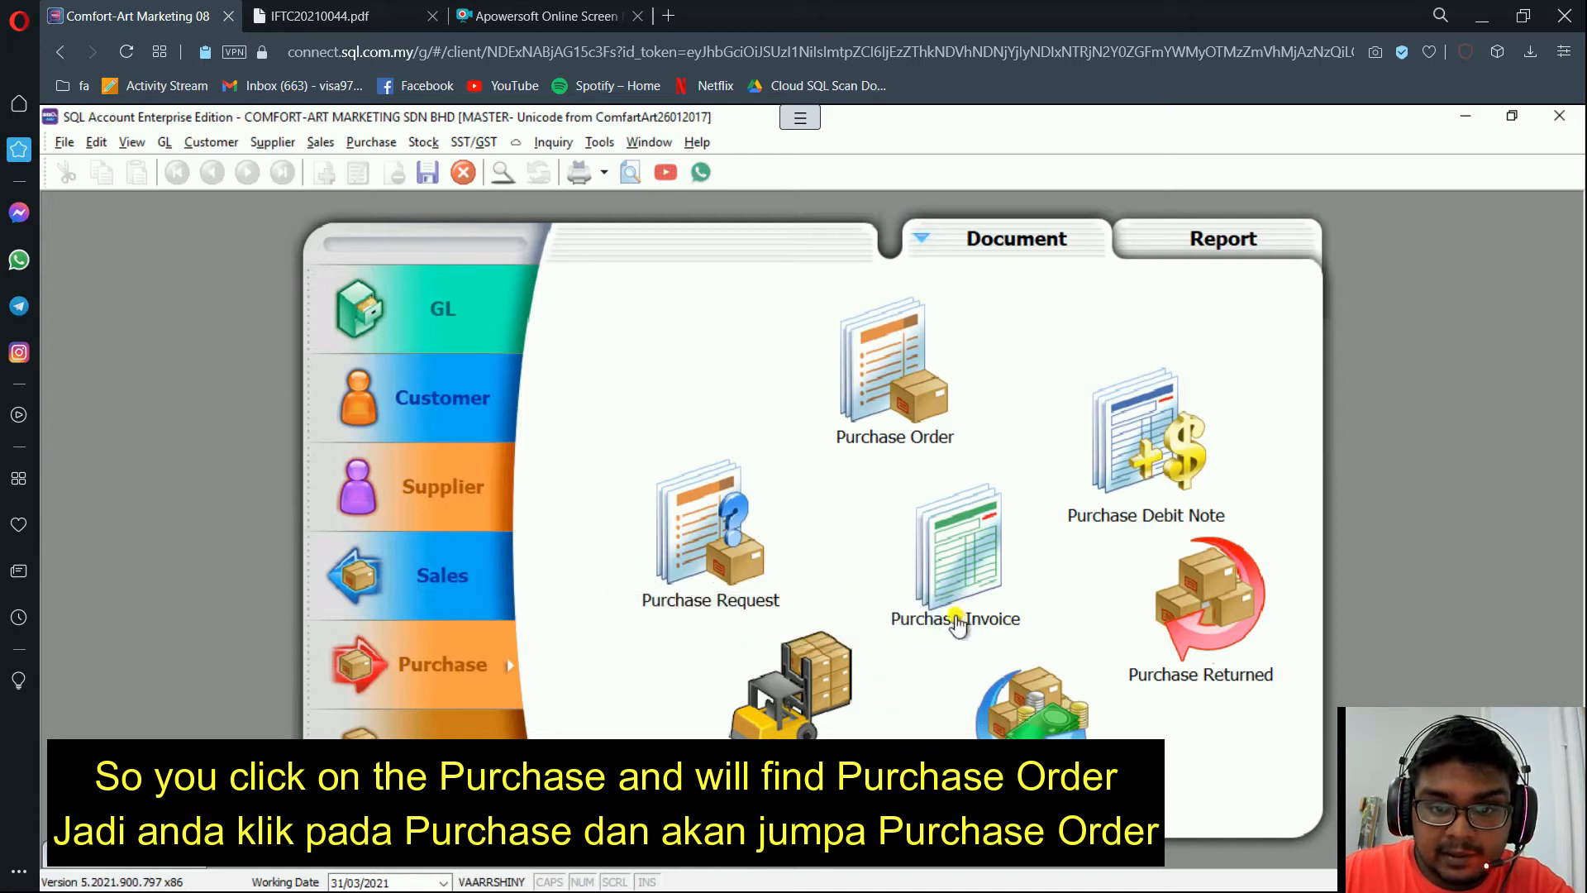
left_click(914, 393)
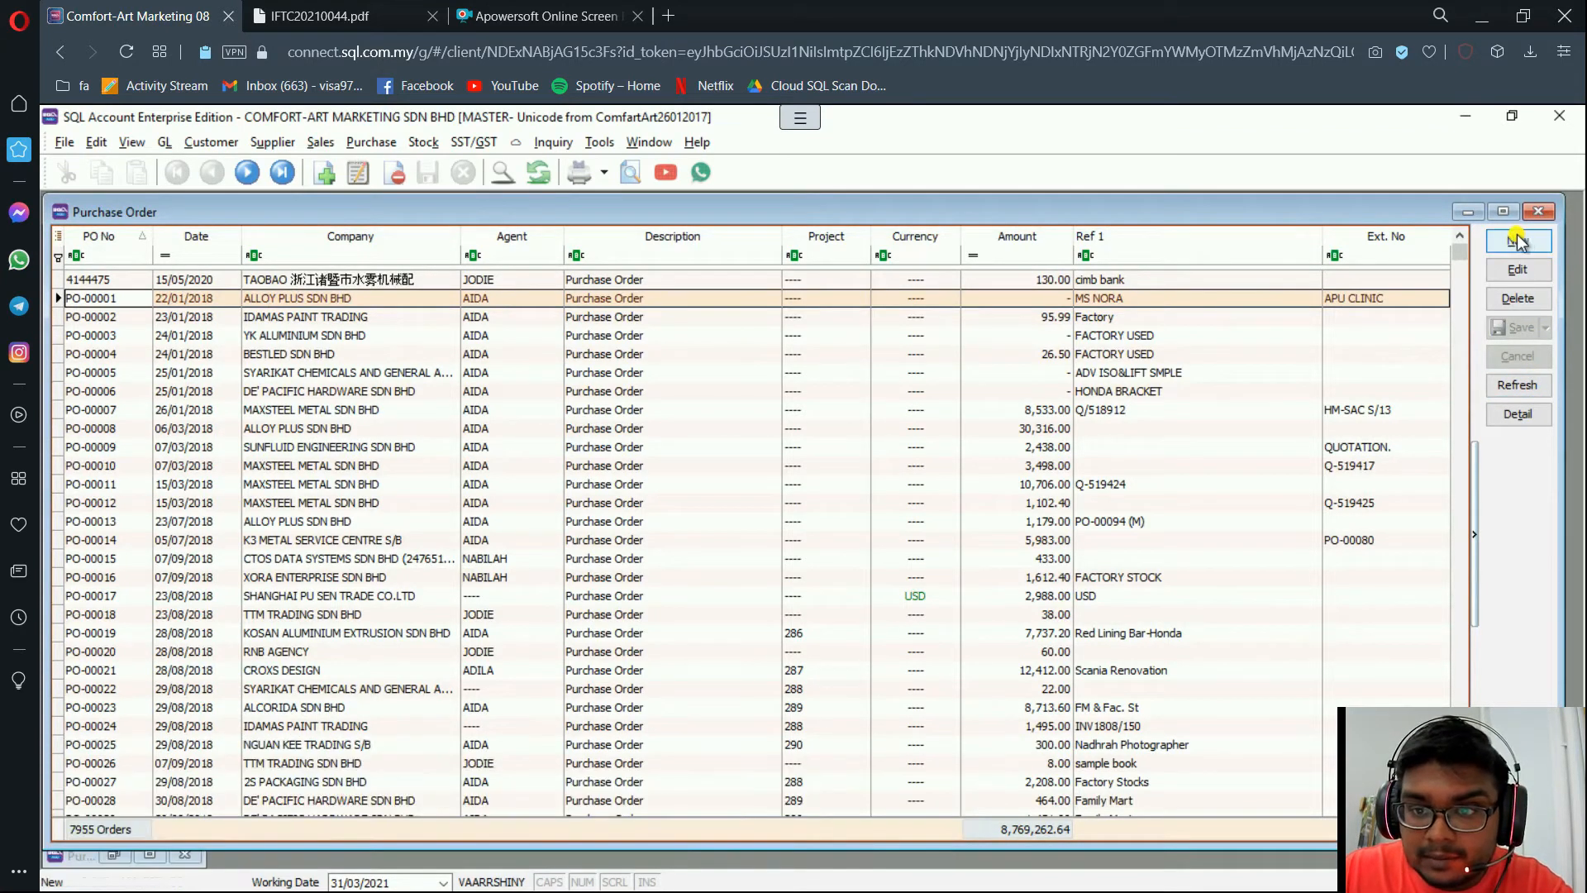
left_click(119, 862)
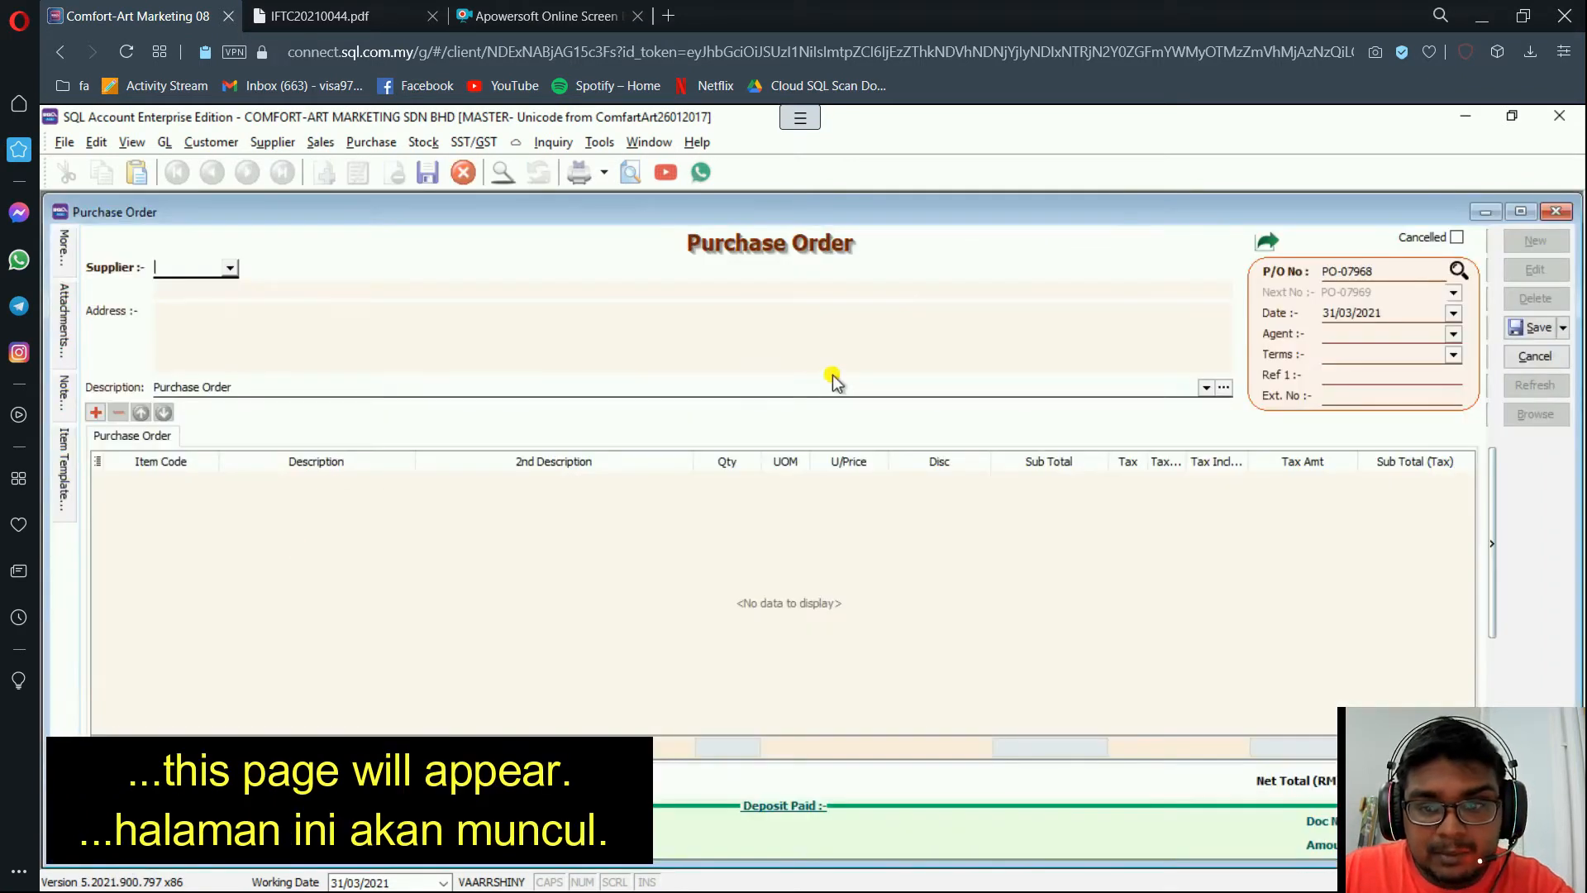
left_click(639, 15)
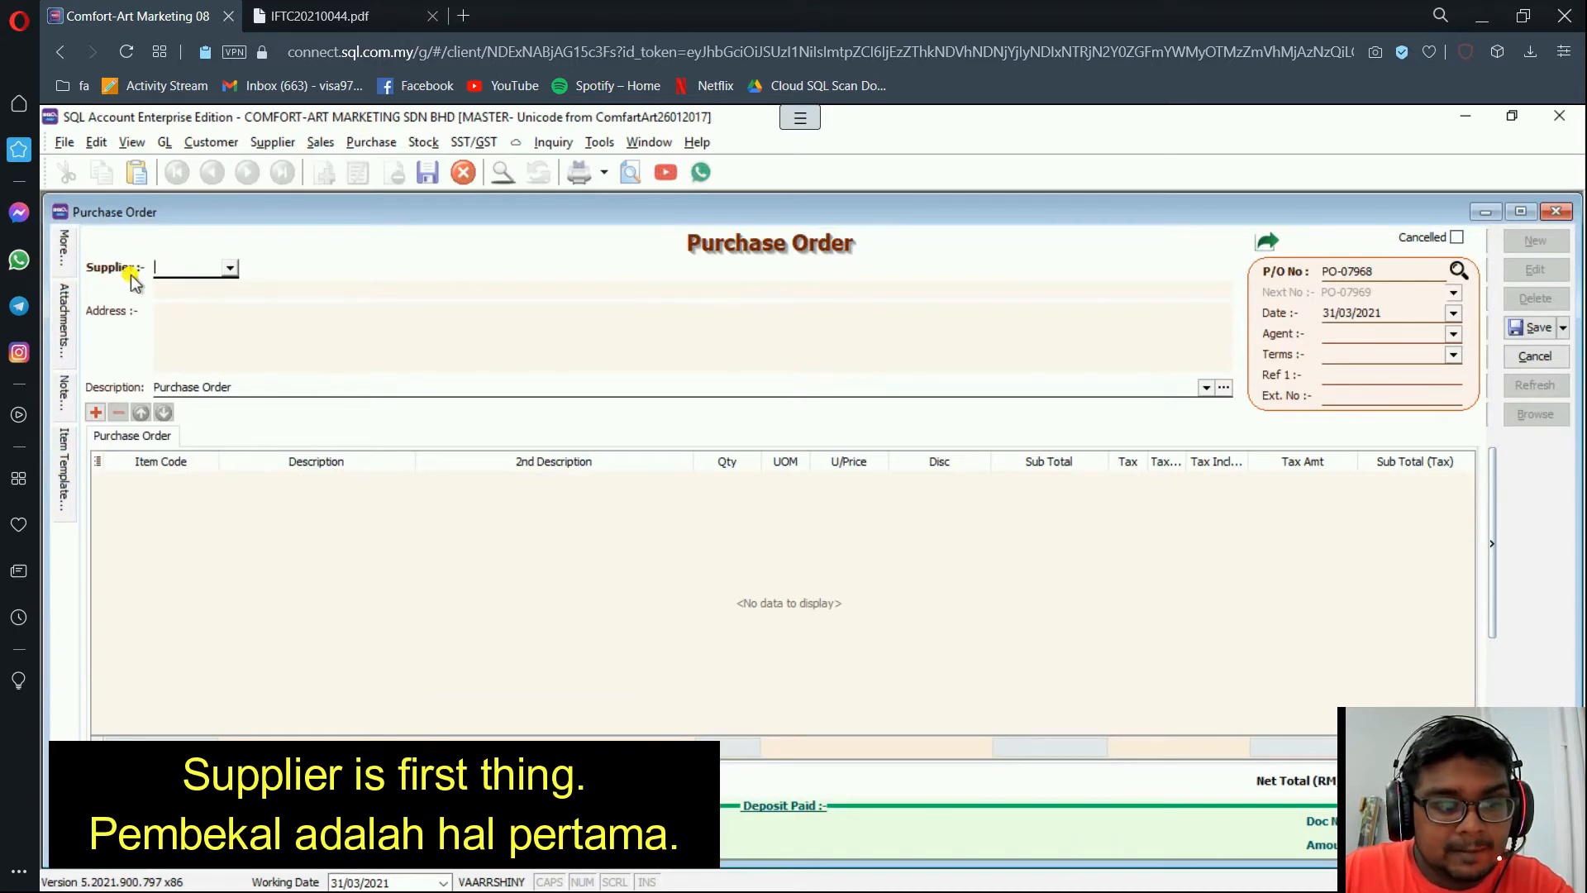
Look up the issuing company on the PDF invoice and set the order's supplier to IFACULTY TRAINING & CONSULTING PLT
left_click(379, 12)
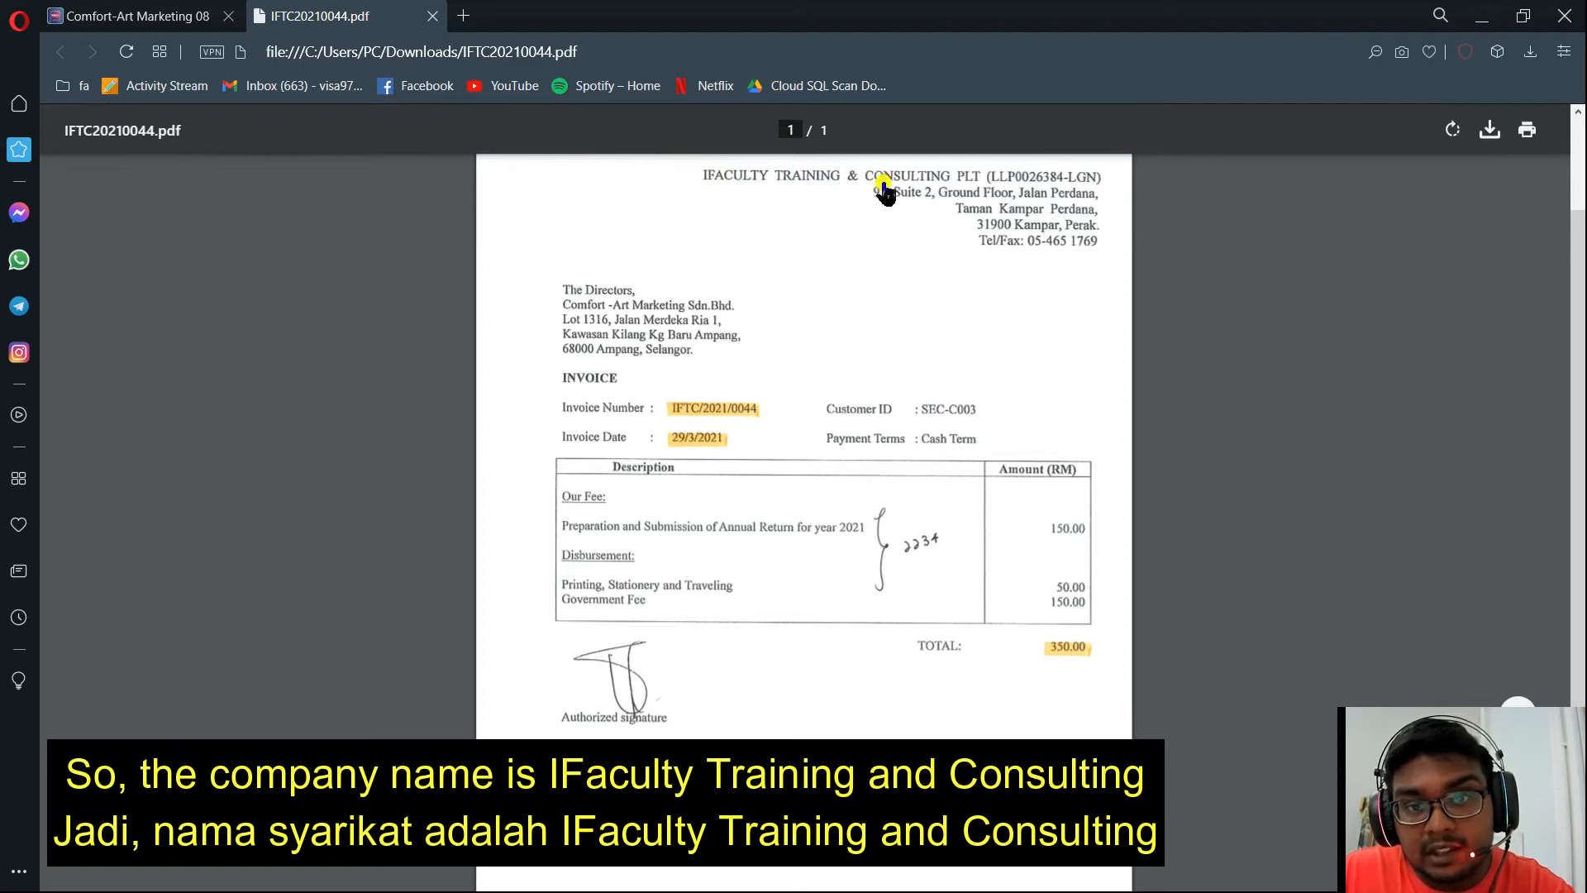
left_click(196, 15)
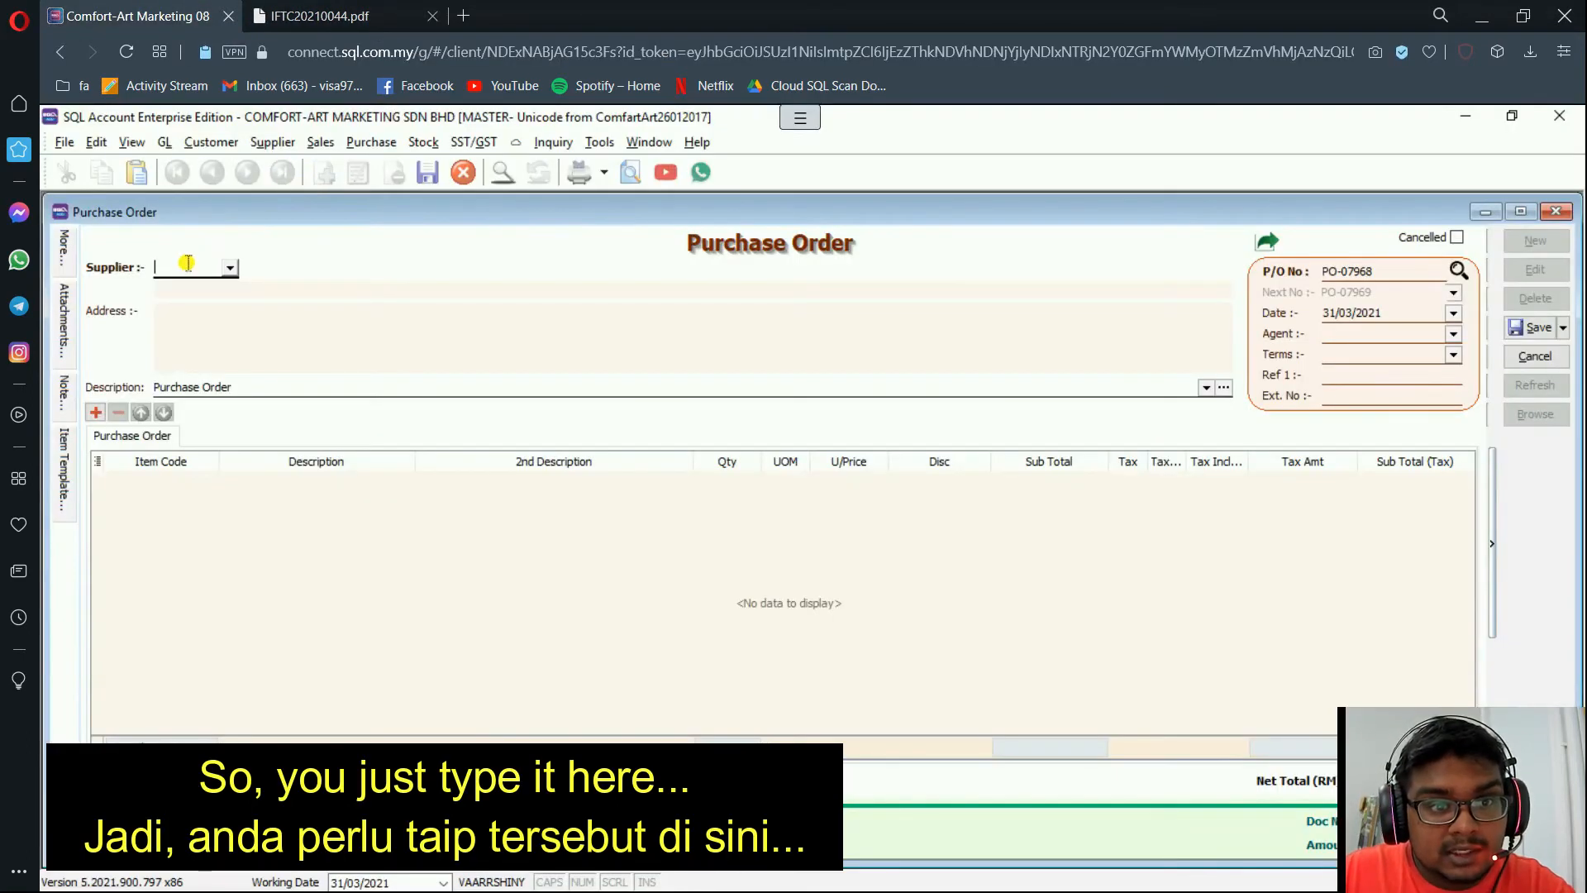
type("facu")
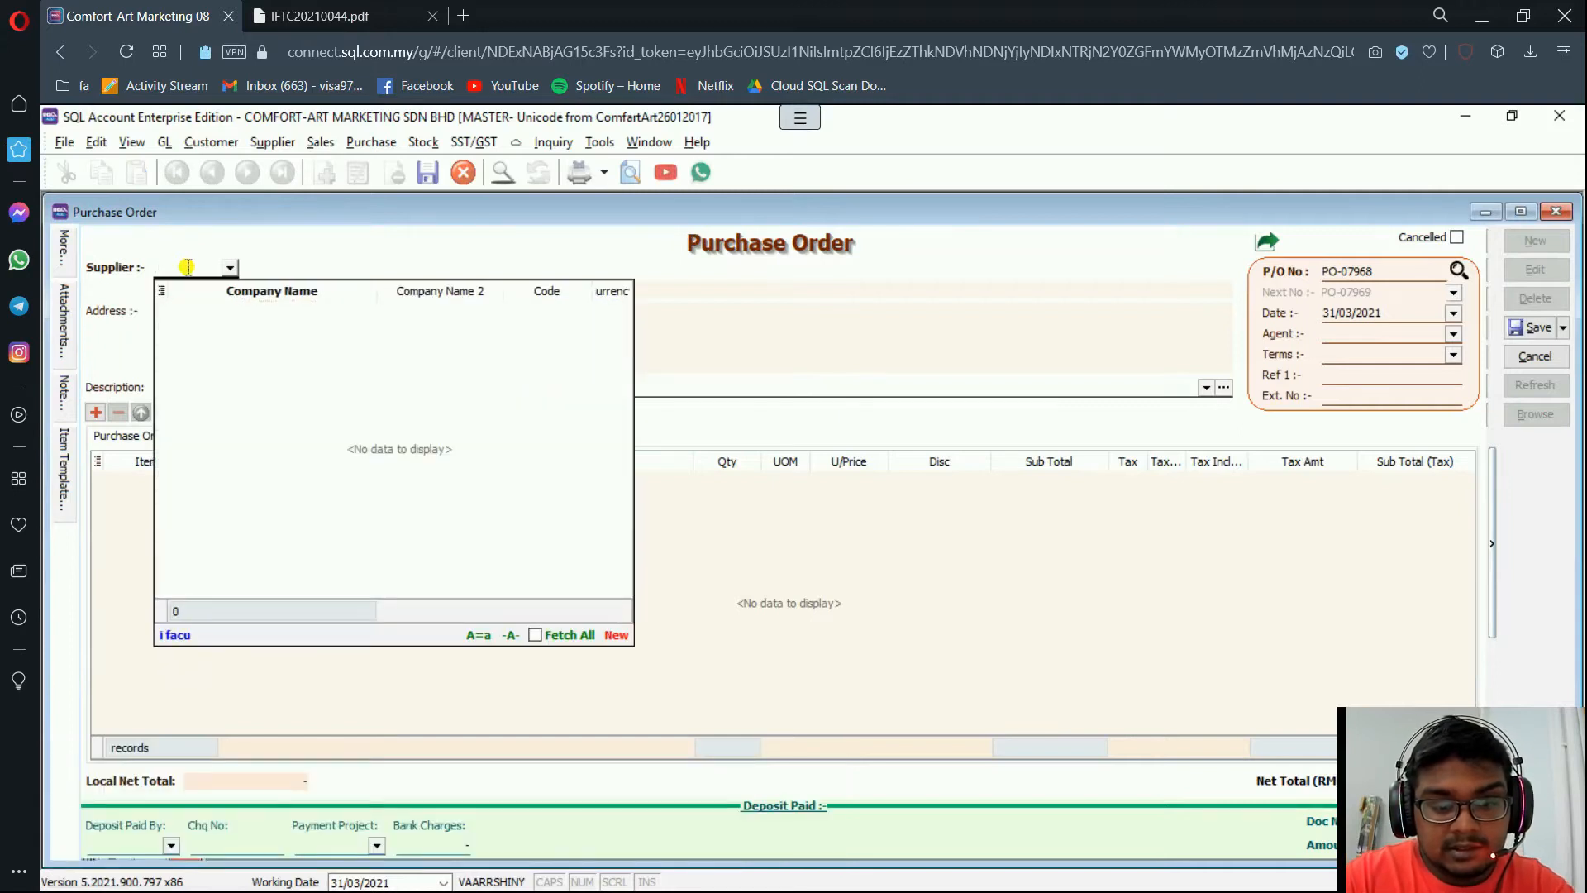
type("lt")
key("BackSpace")
key("BackSpace")
key("BackSpace")
key("BackSpace")
key("BackSpace")
key("BackSpace")
key("BackSpace")
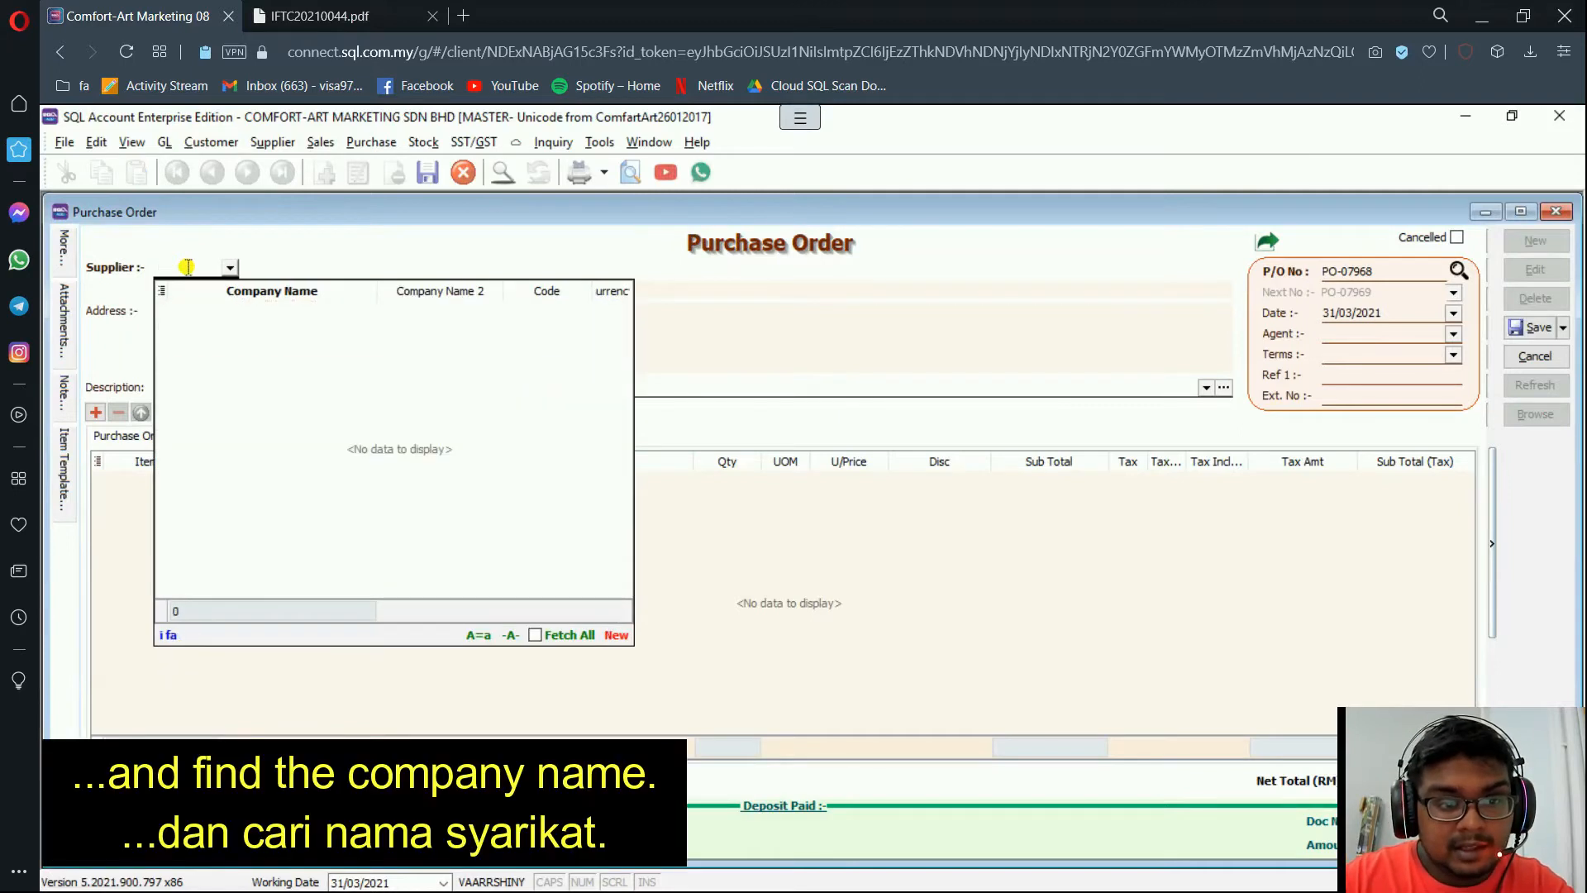
type("f")
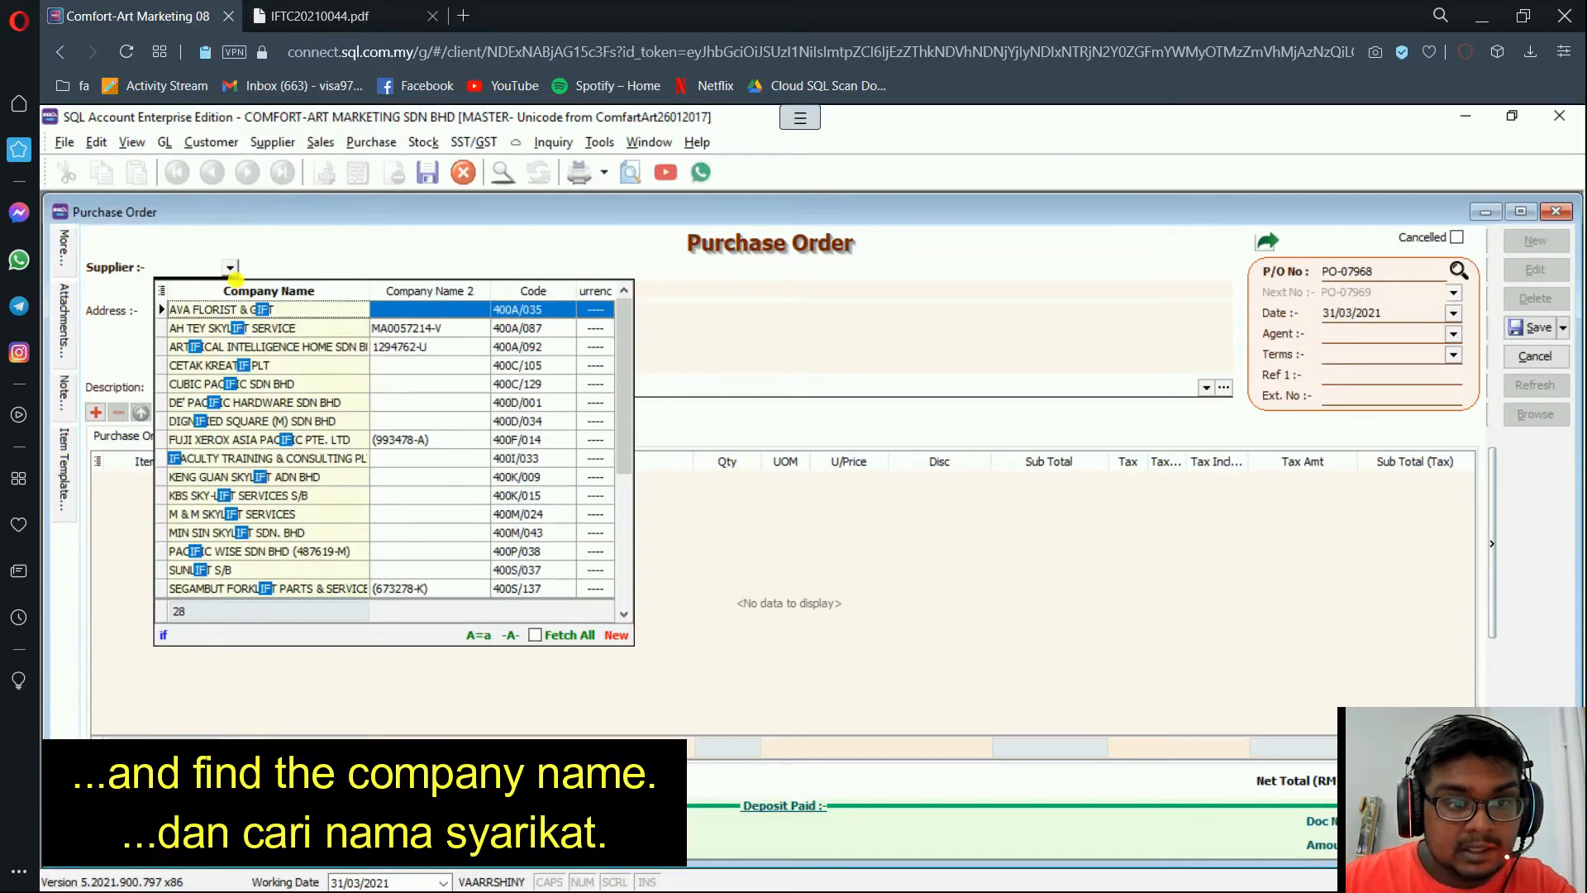
type("a")
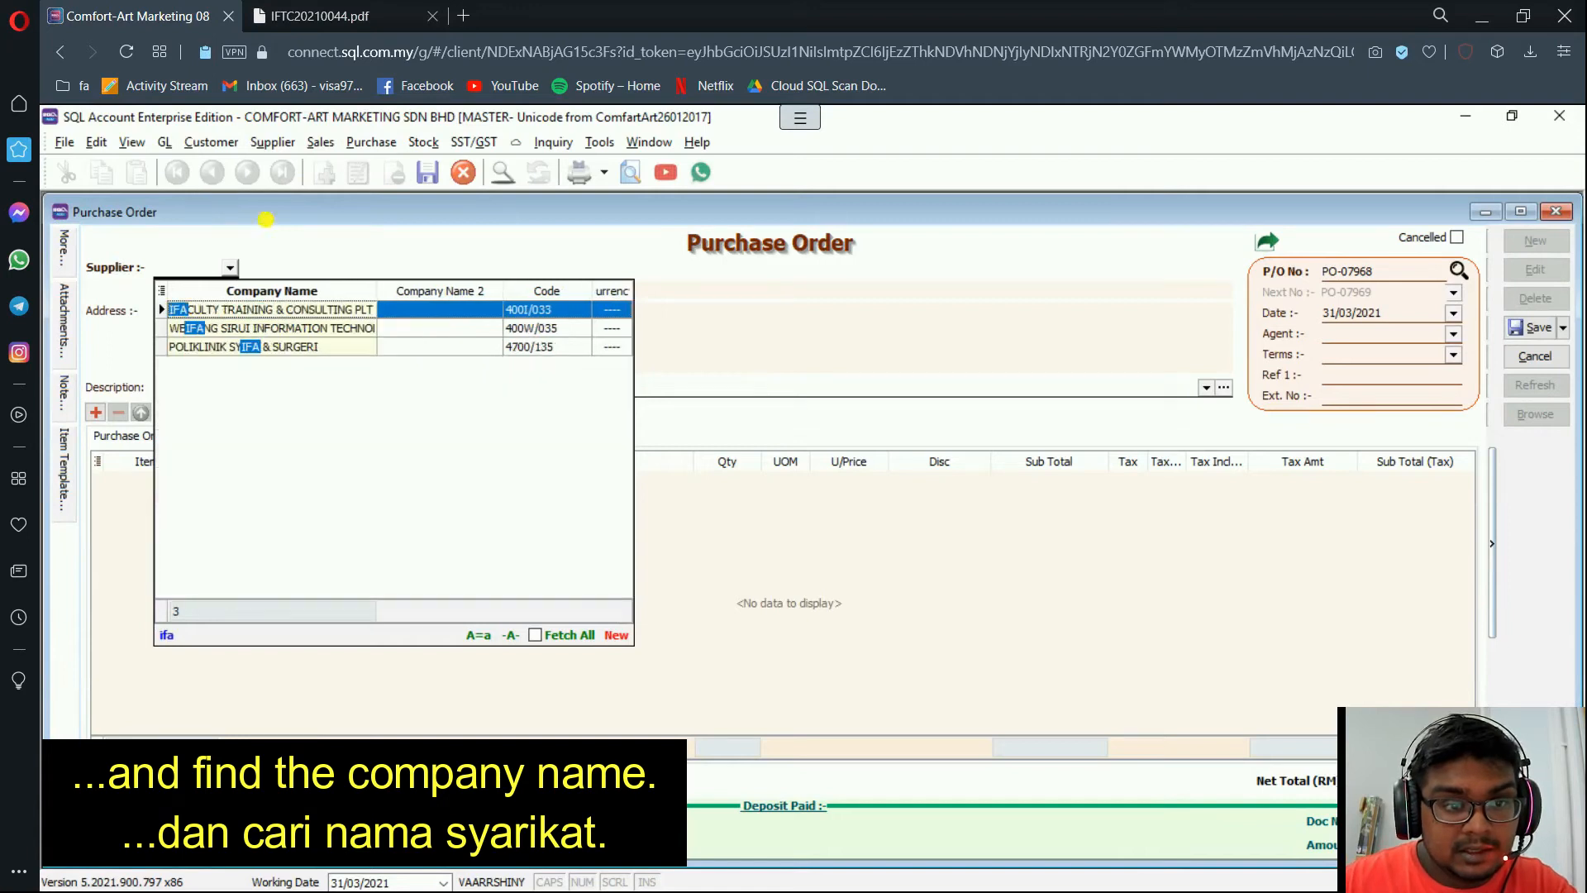
left_click(321, 312)
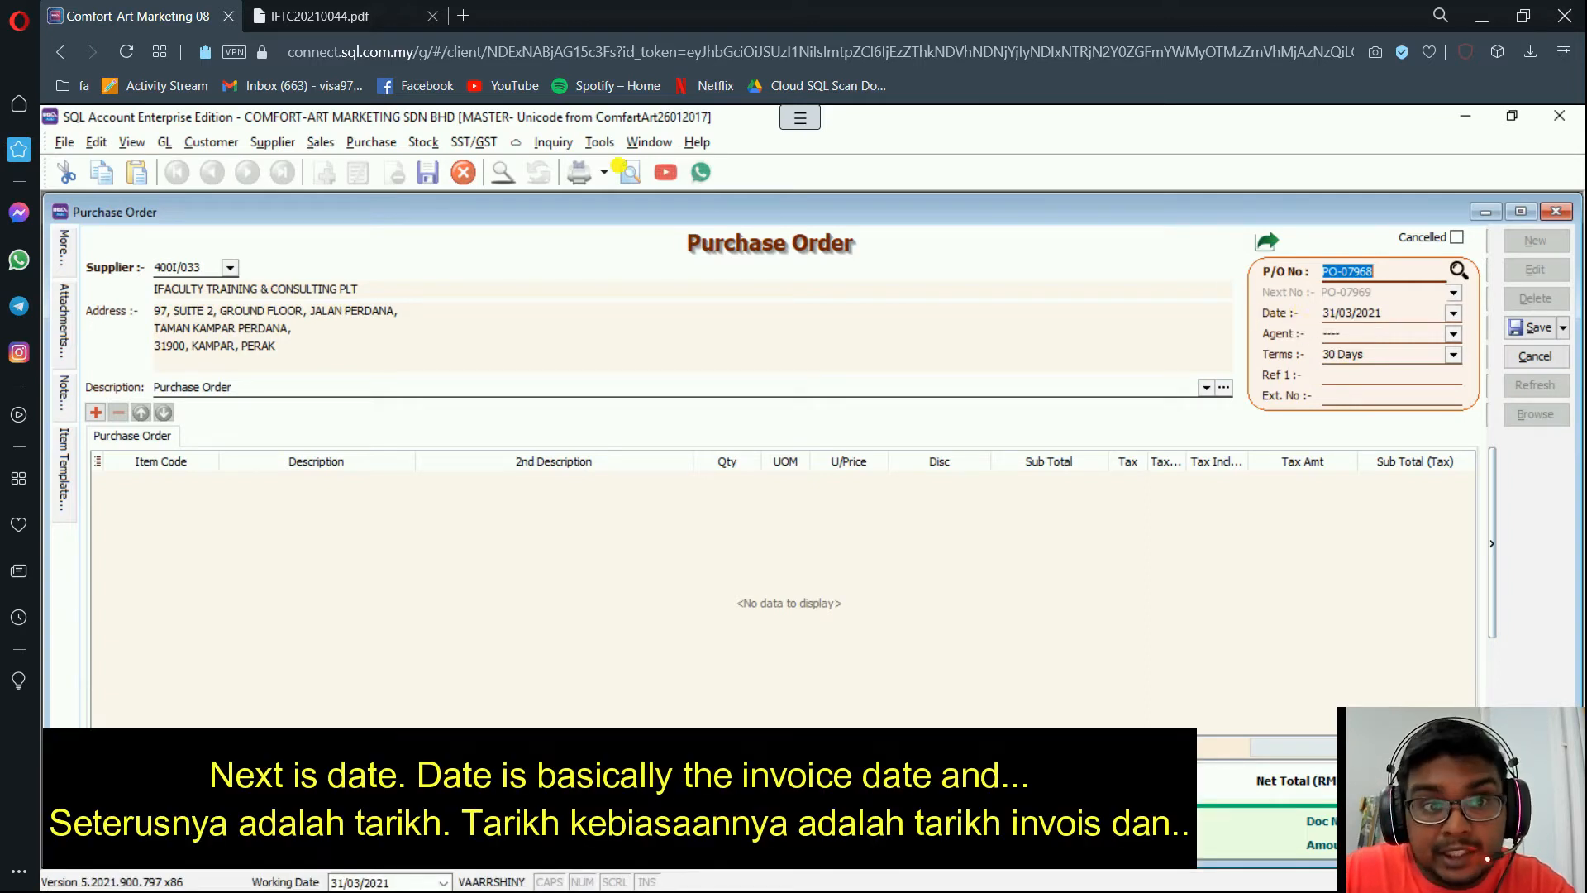
Check the invoice date on the PDF and set the purchase order's date to 29/03/2021
left_click(376, 16)
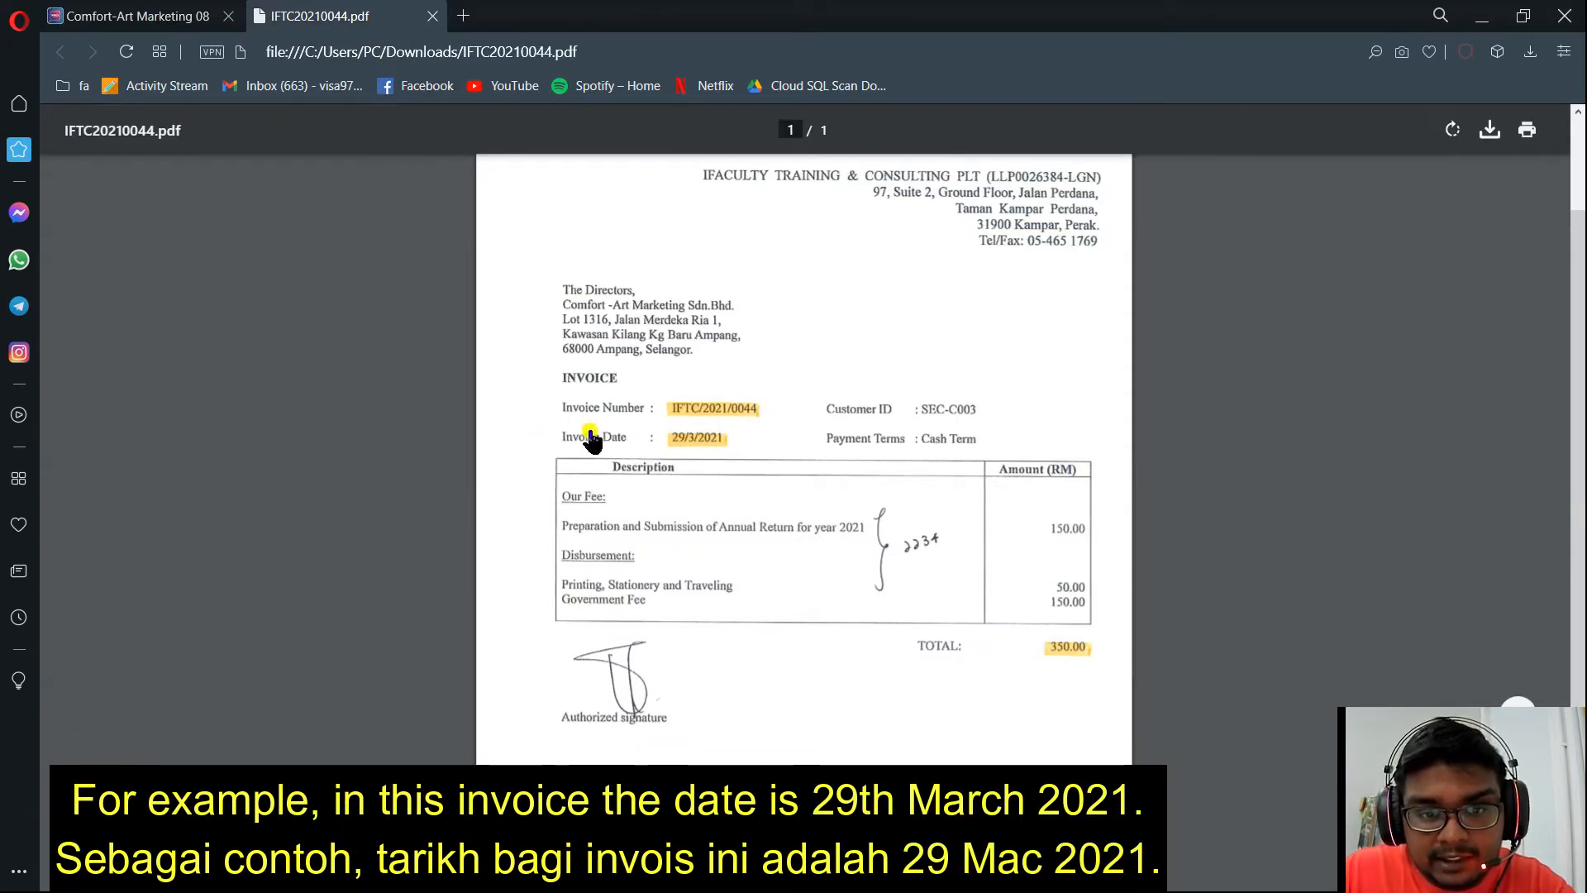
left_click(149, 12)
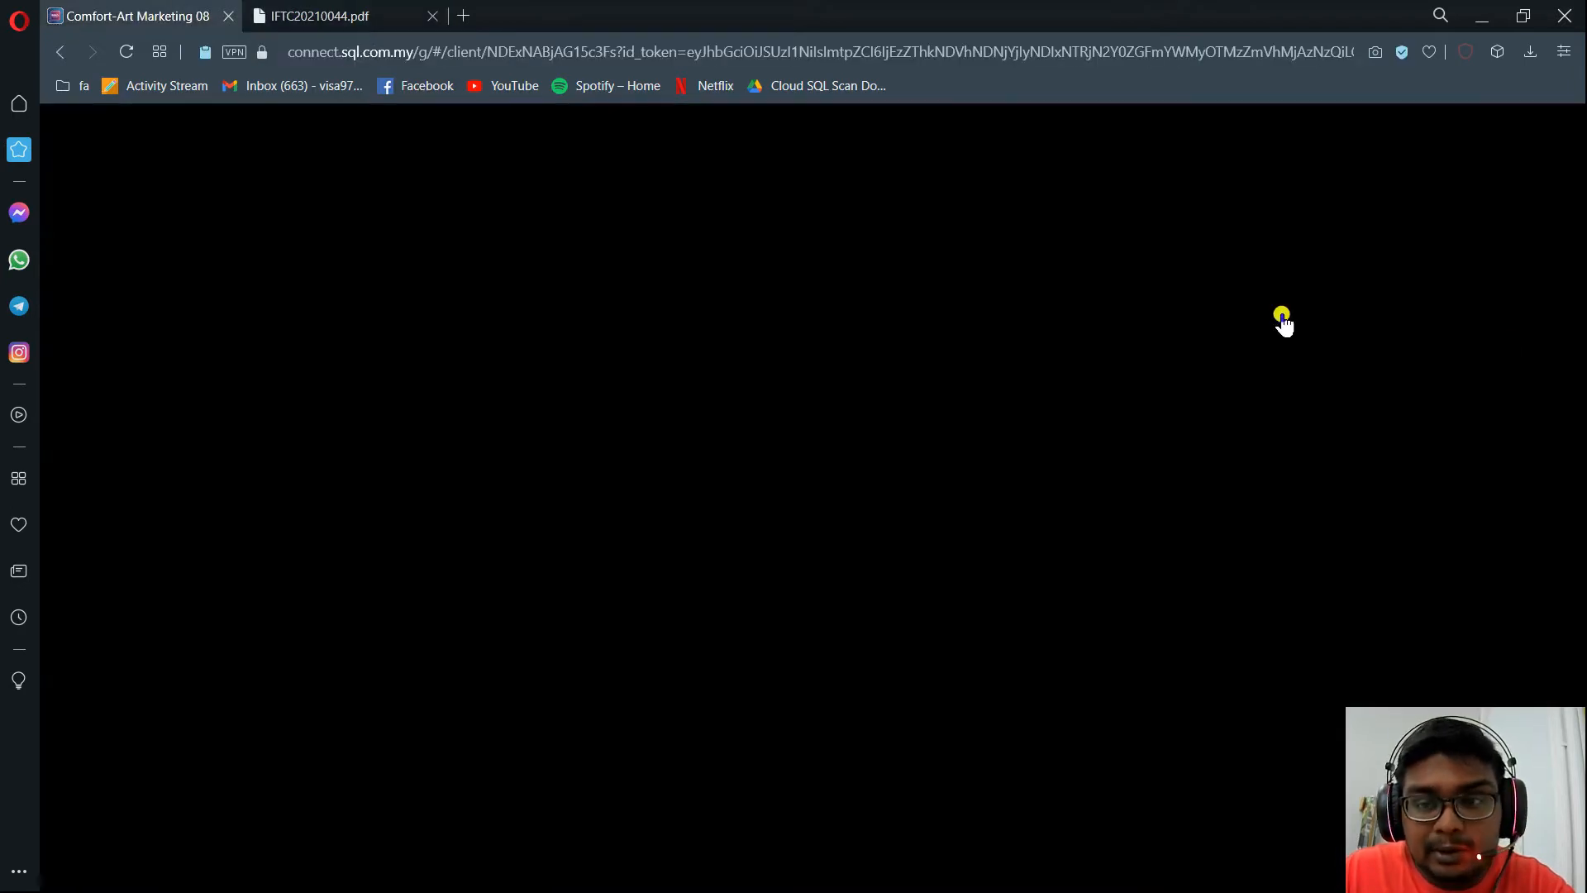
left_click(1327, 319)
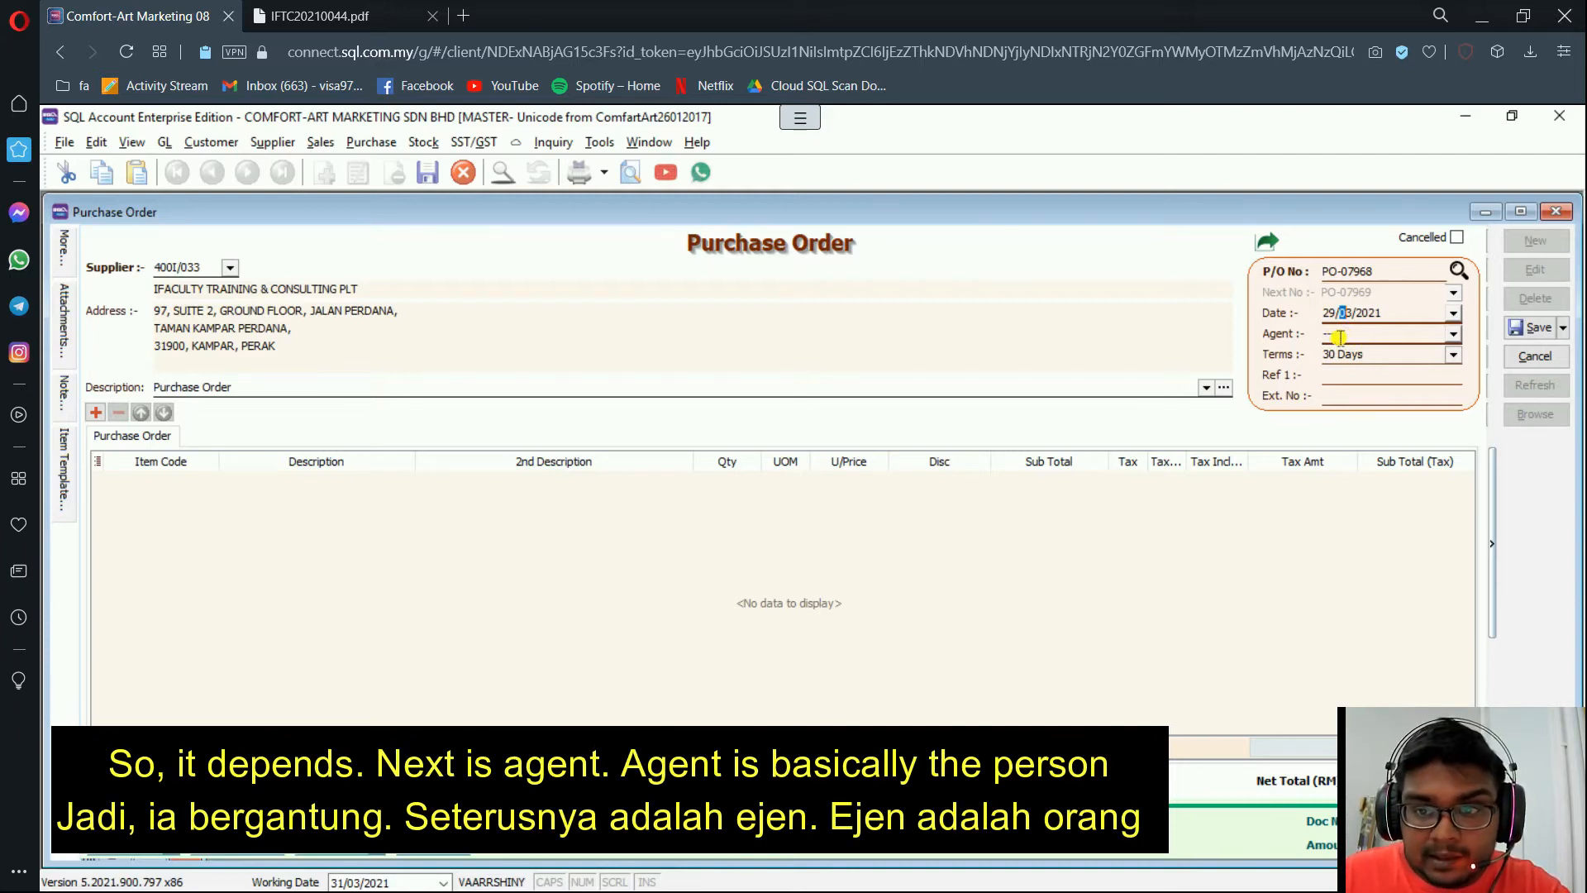
Assign the person keying in the transaction as the purchase order's agent
left_click(1356, 336)
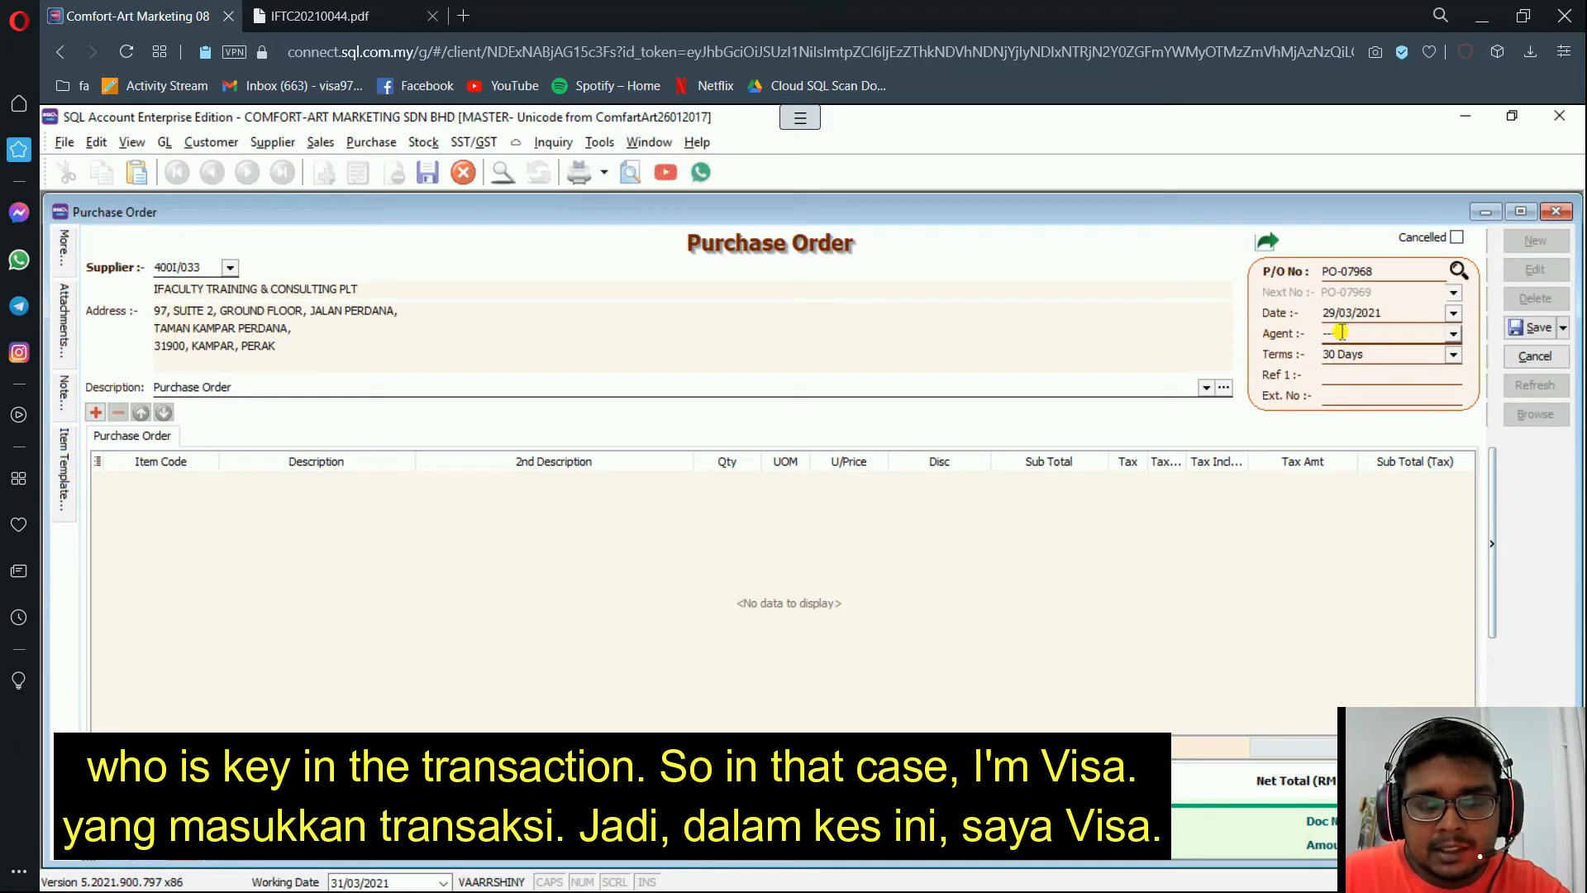
left_click(1454, 335)
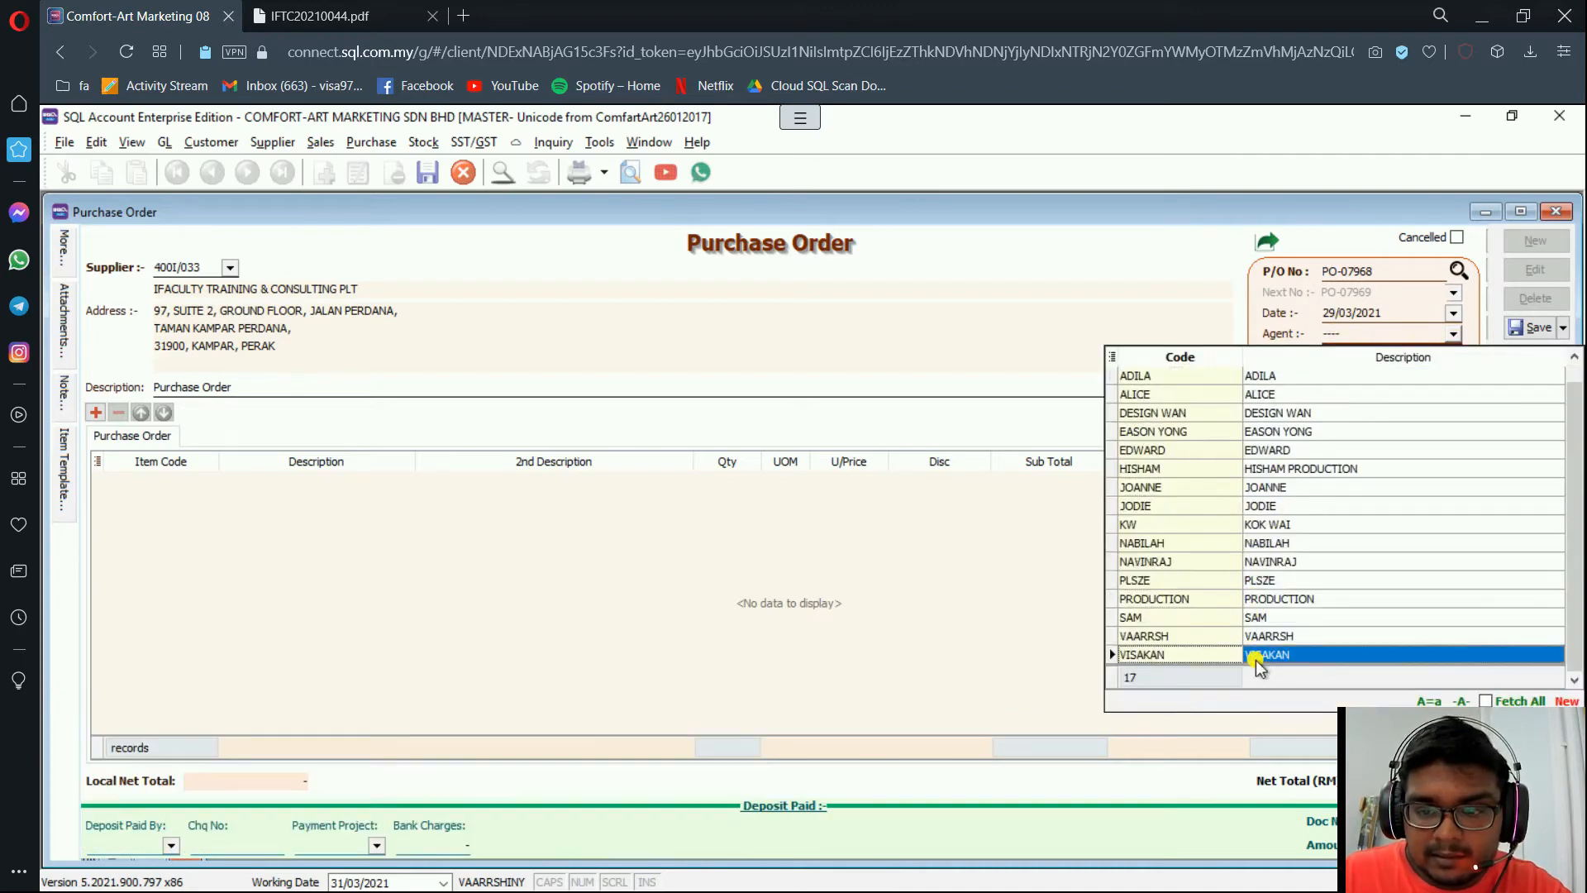
left_click(1255, 658)
Look up the invoice number on the supplier's PDF invoice and enter it as the order's Ext. No
left_click(1350, 382)
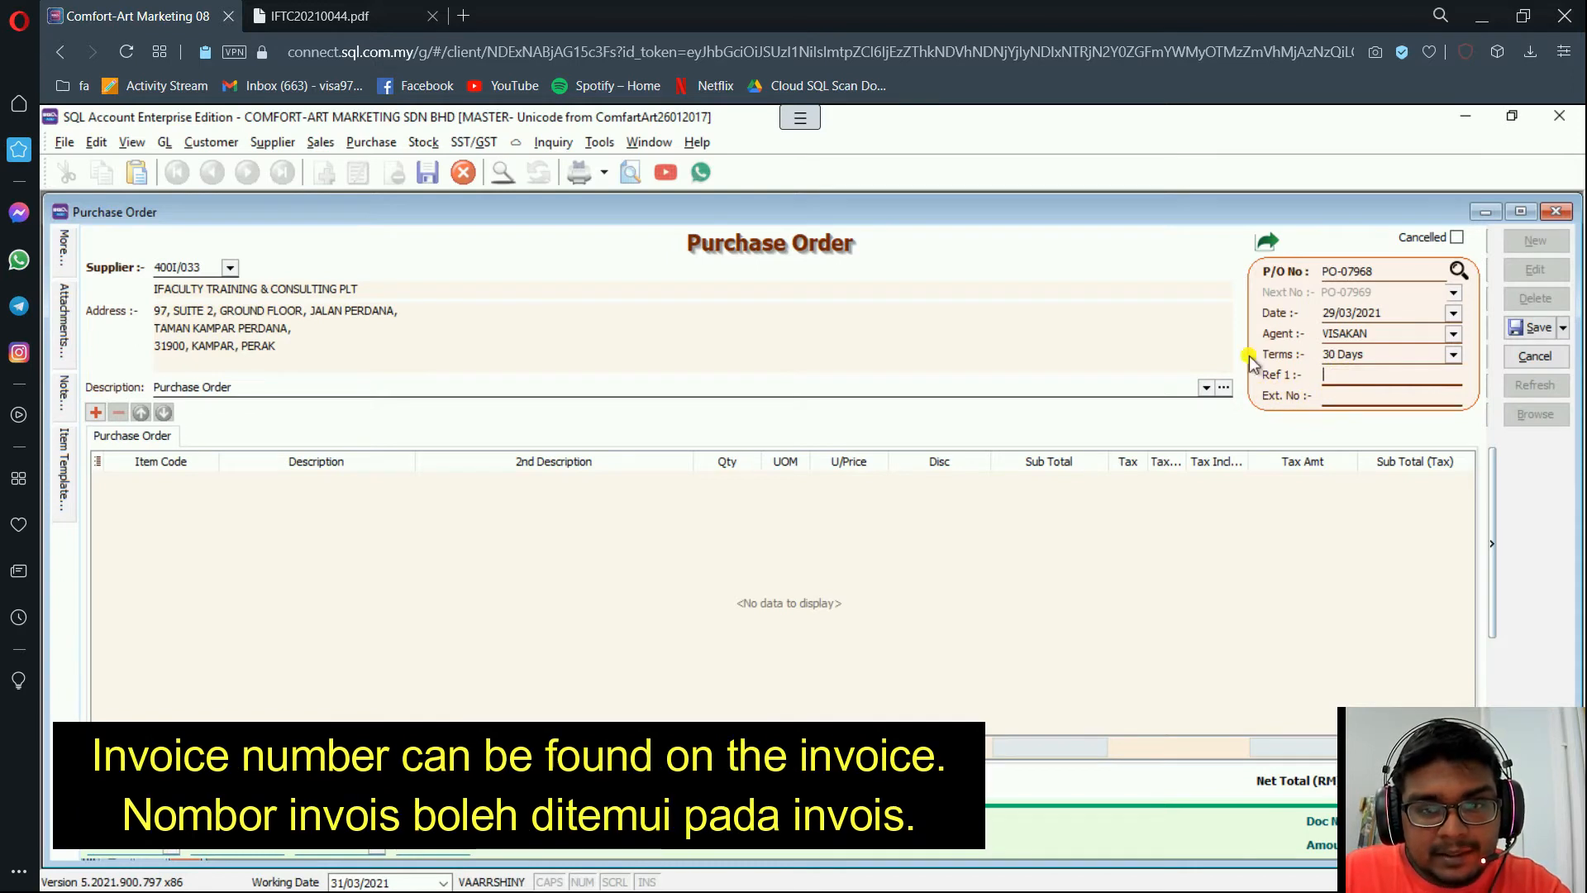
left_click(308, 16)
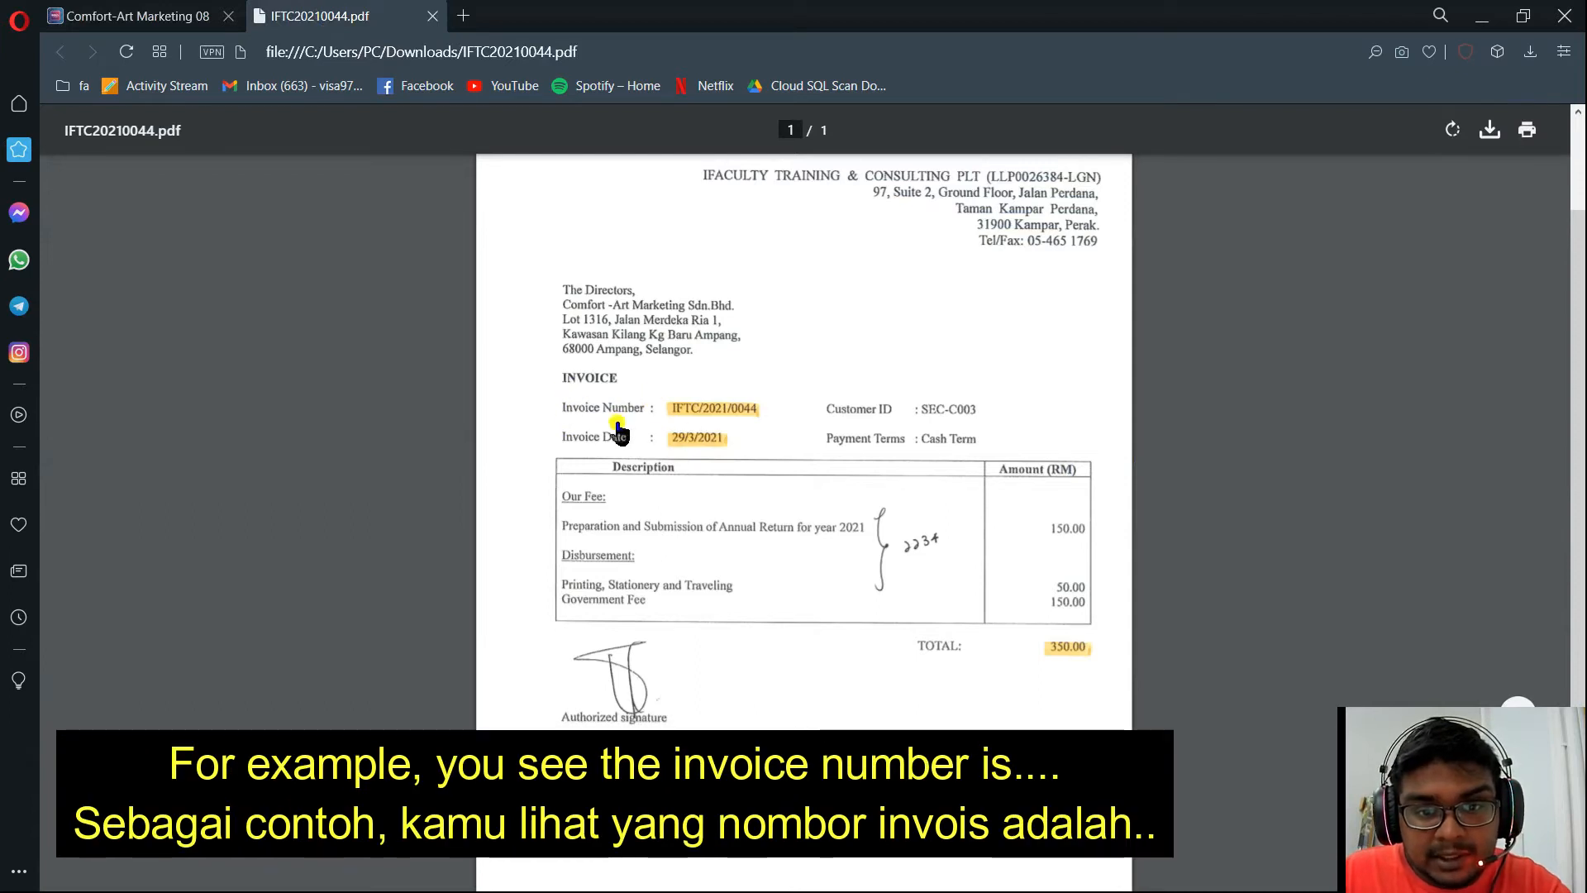
left_click(168, 12)
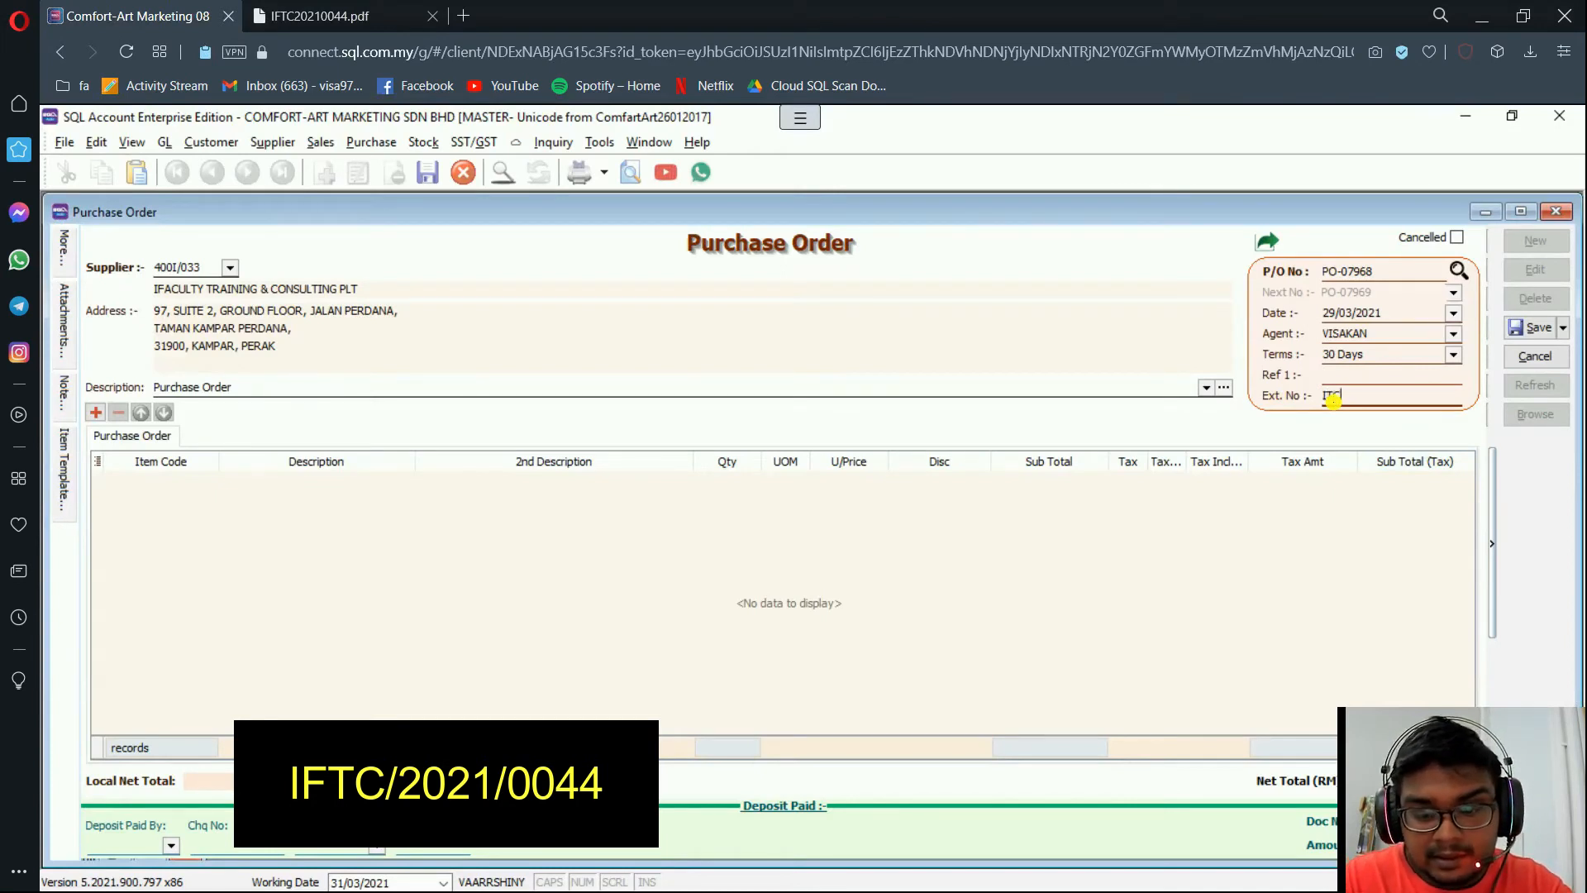
left_click(1333, 402)
type("ITC")
key("BackSpace")
key("BackSpace")
type("FTC/2021/0044")
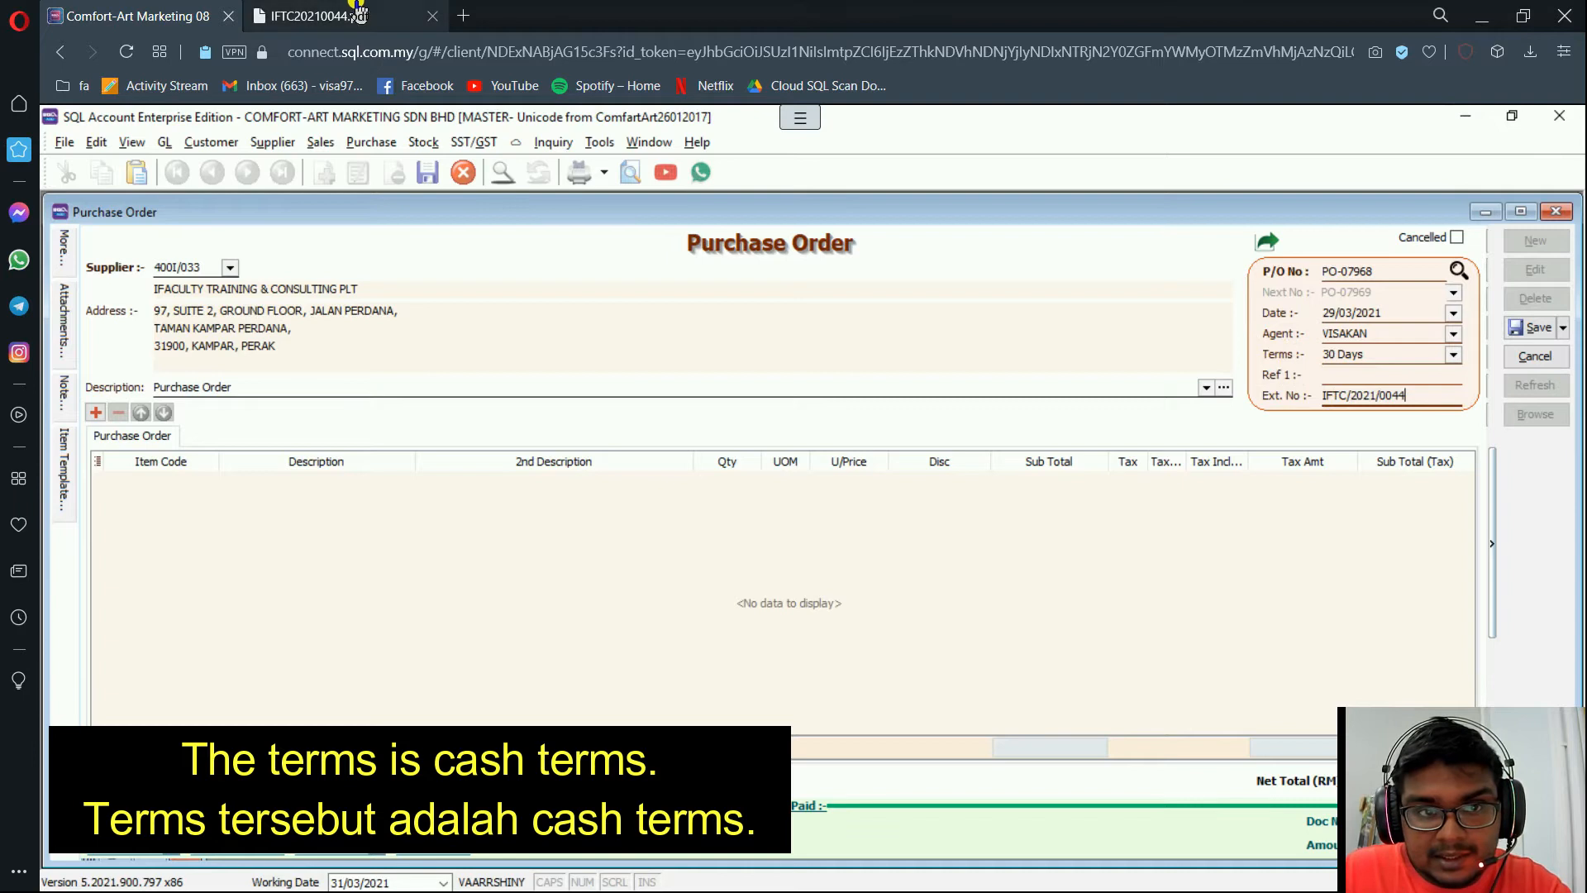
Check the payment terms on the PDF invoice and set the purchase order's terms to C.O.D
left_click(331, 14)
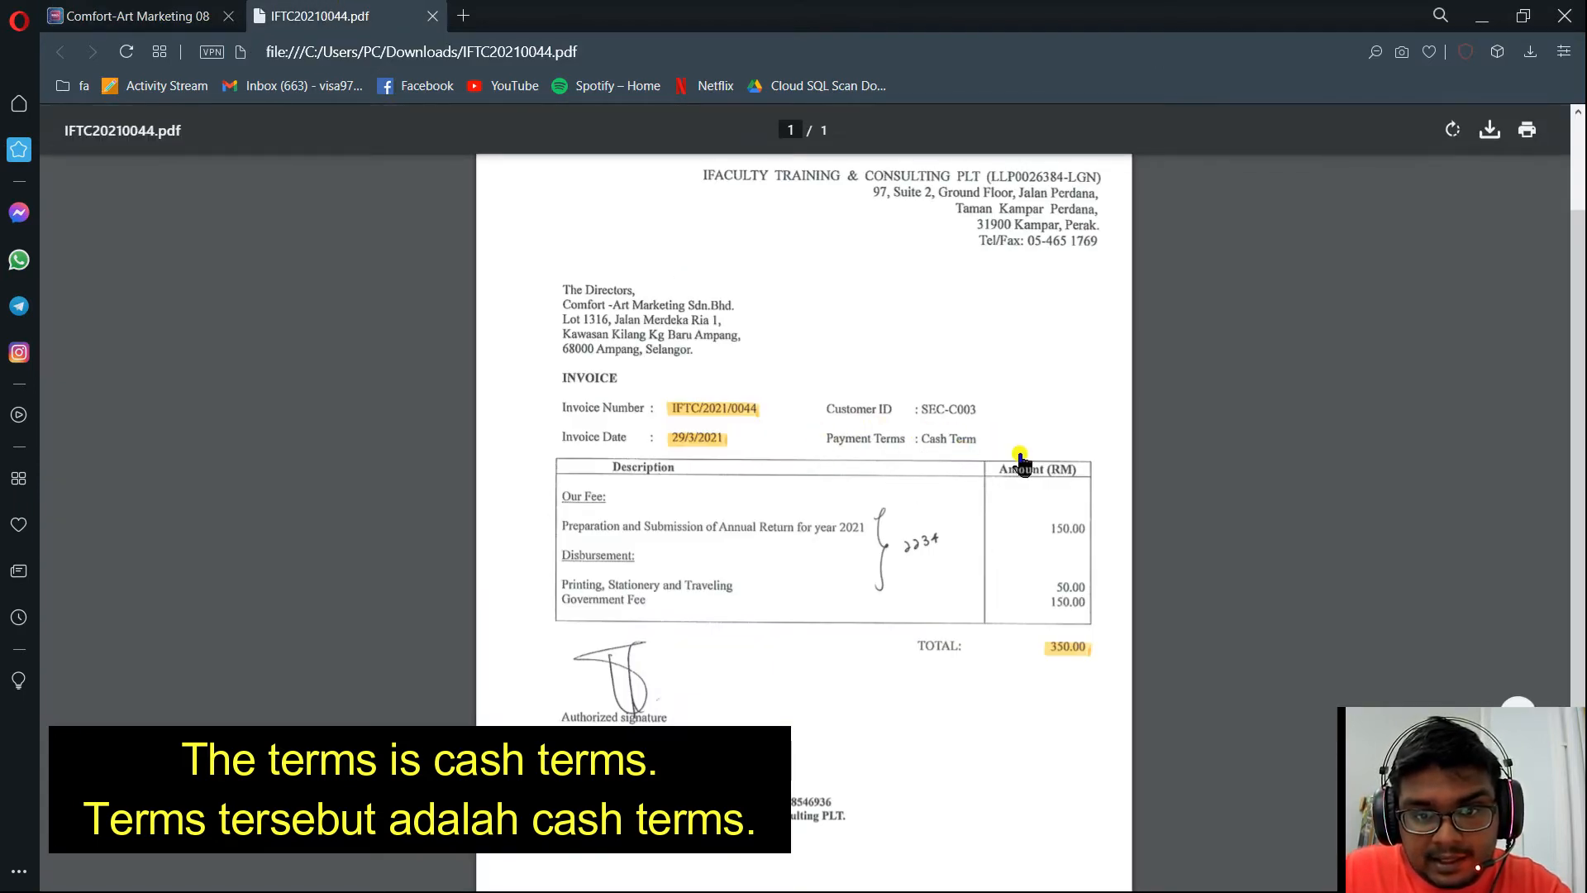
left_click(134, 18)
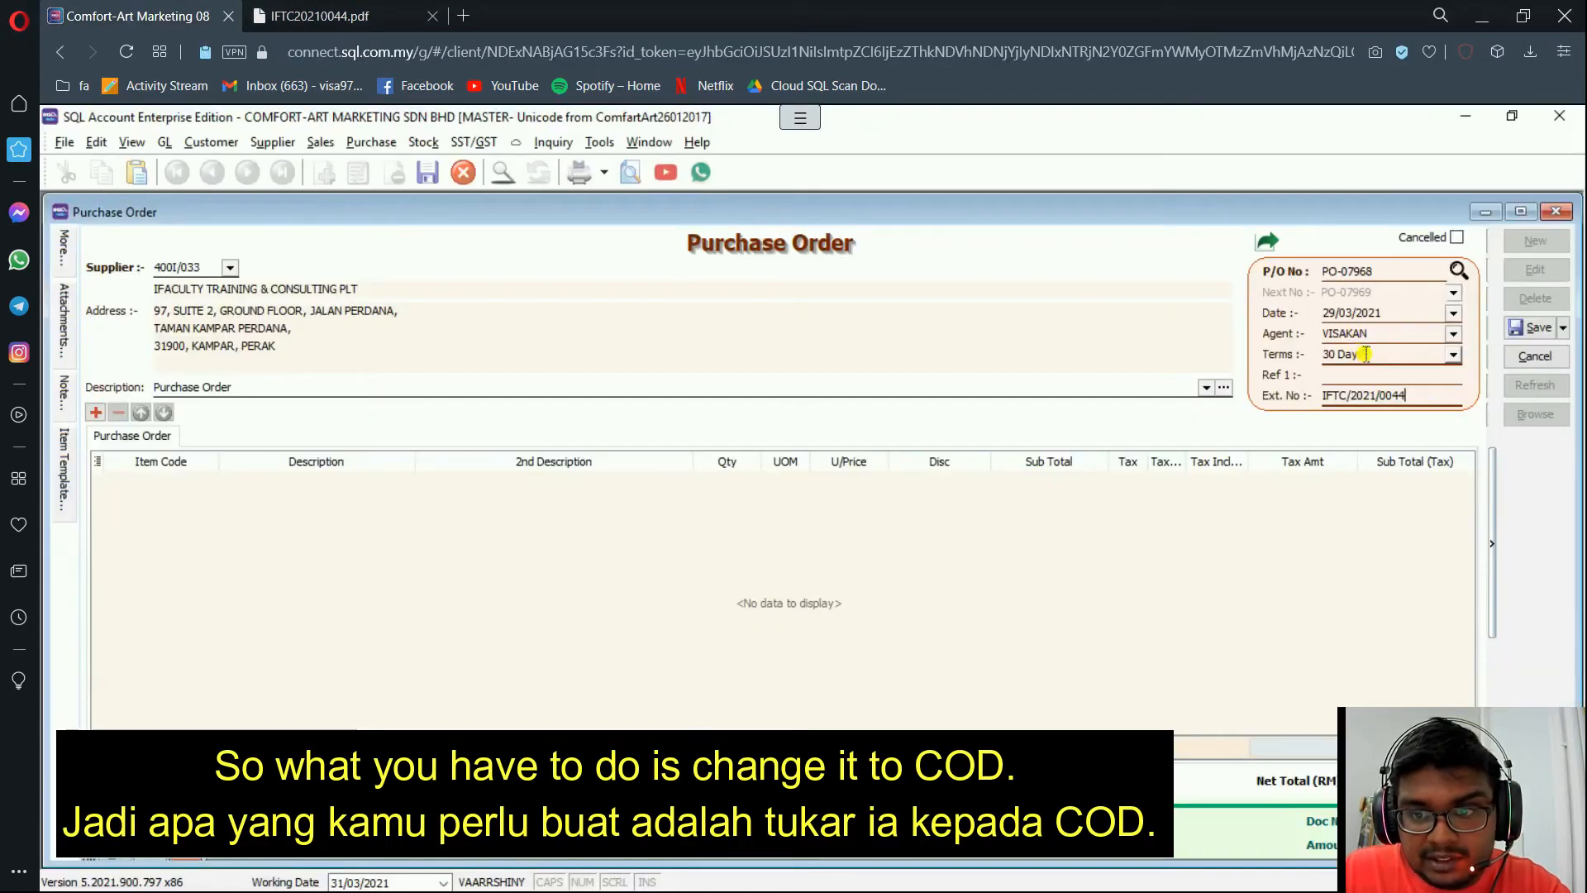
left_click(1366, 353)
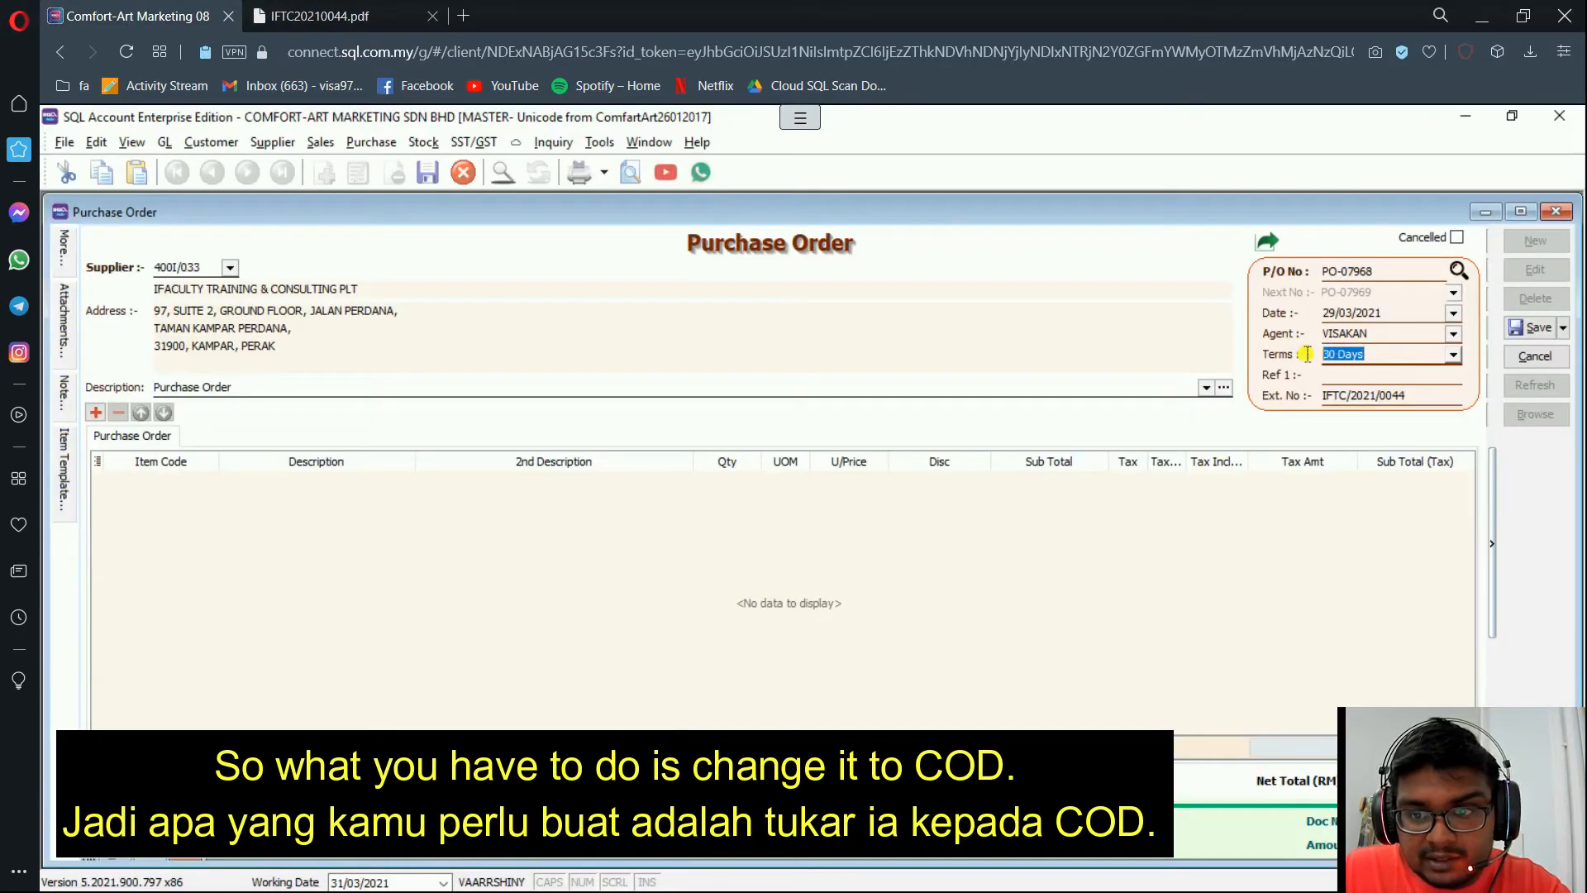
type("c")
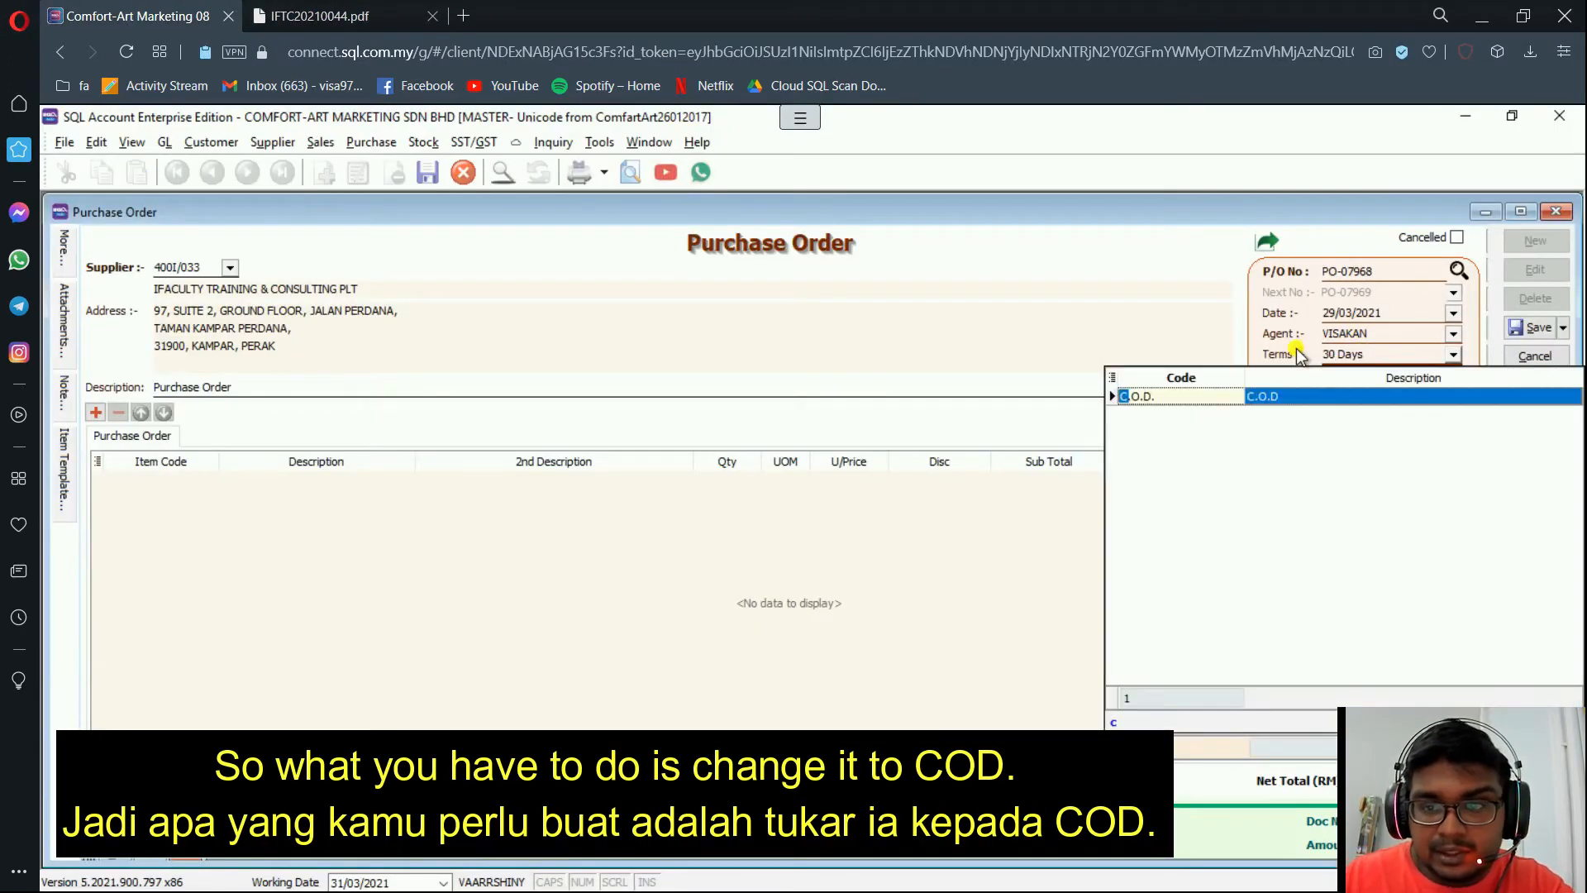
left_click(1263, 397)
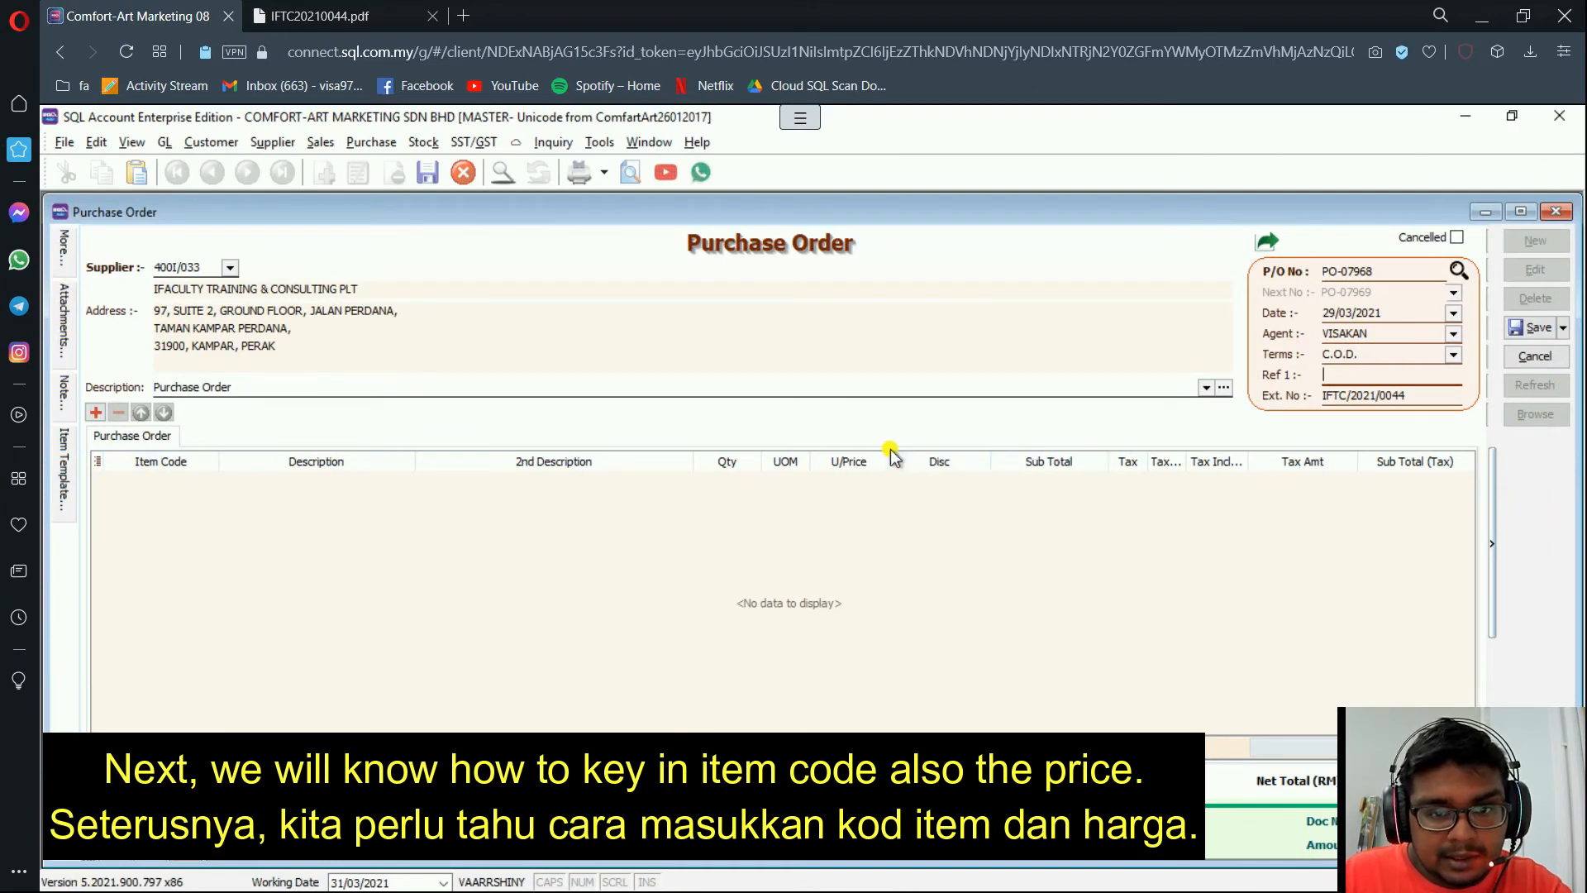
Add a line item to the purchase order with the item code 2234 noted on the invoice, Accounting Resolution, Finance Cost
left_click(97, 414)
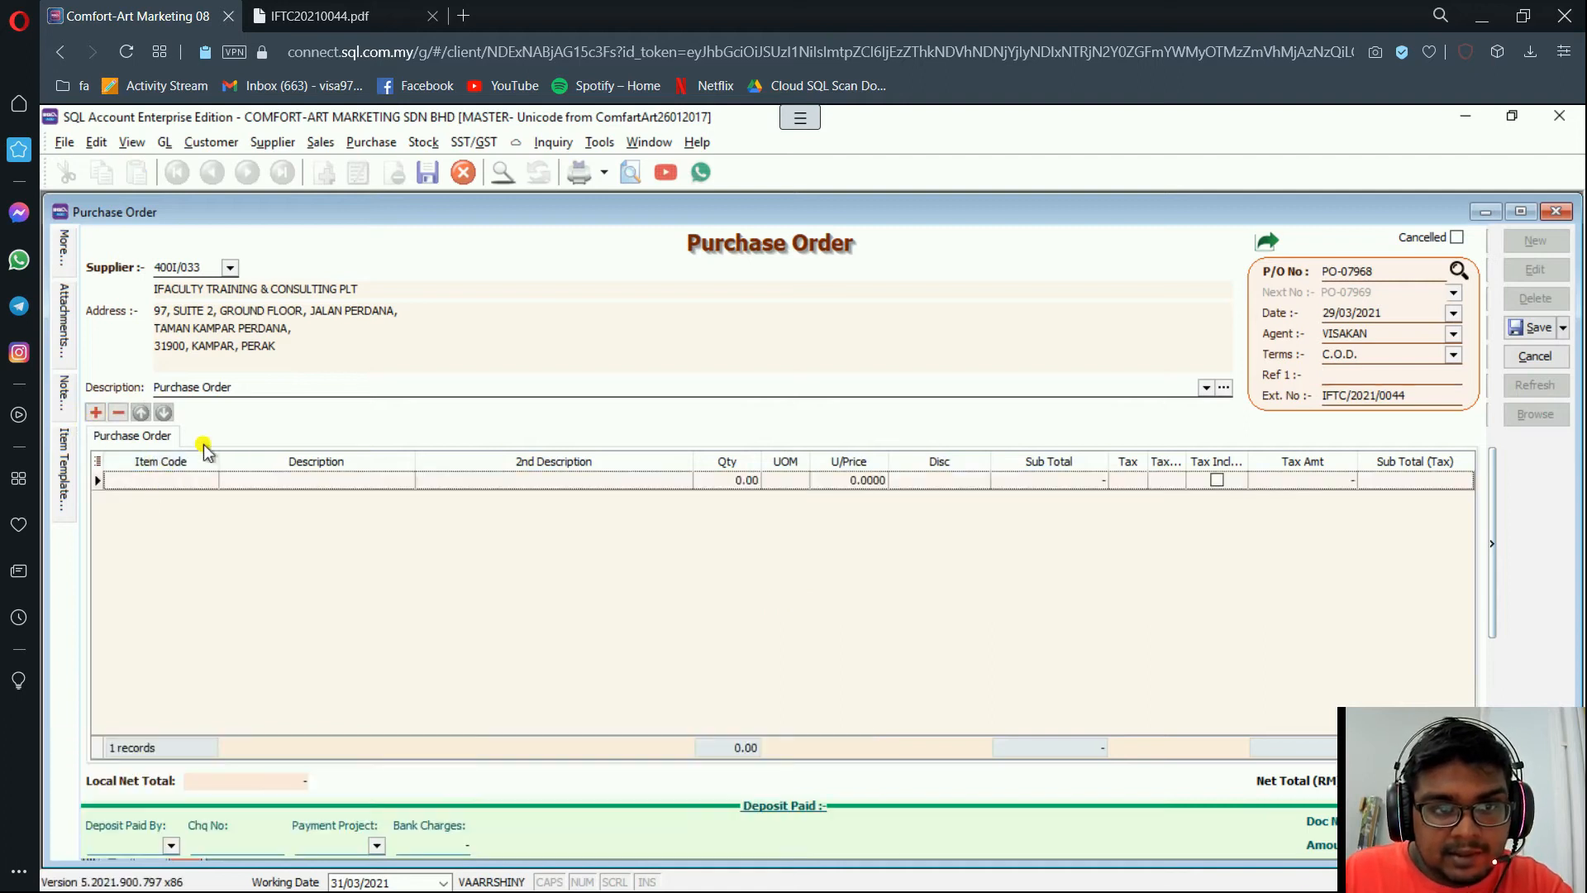
left_click(341, 16)
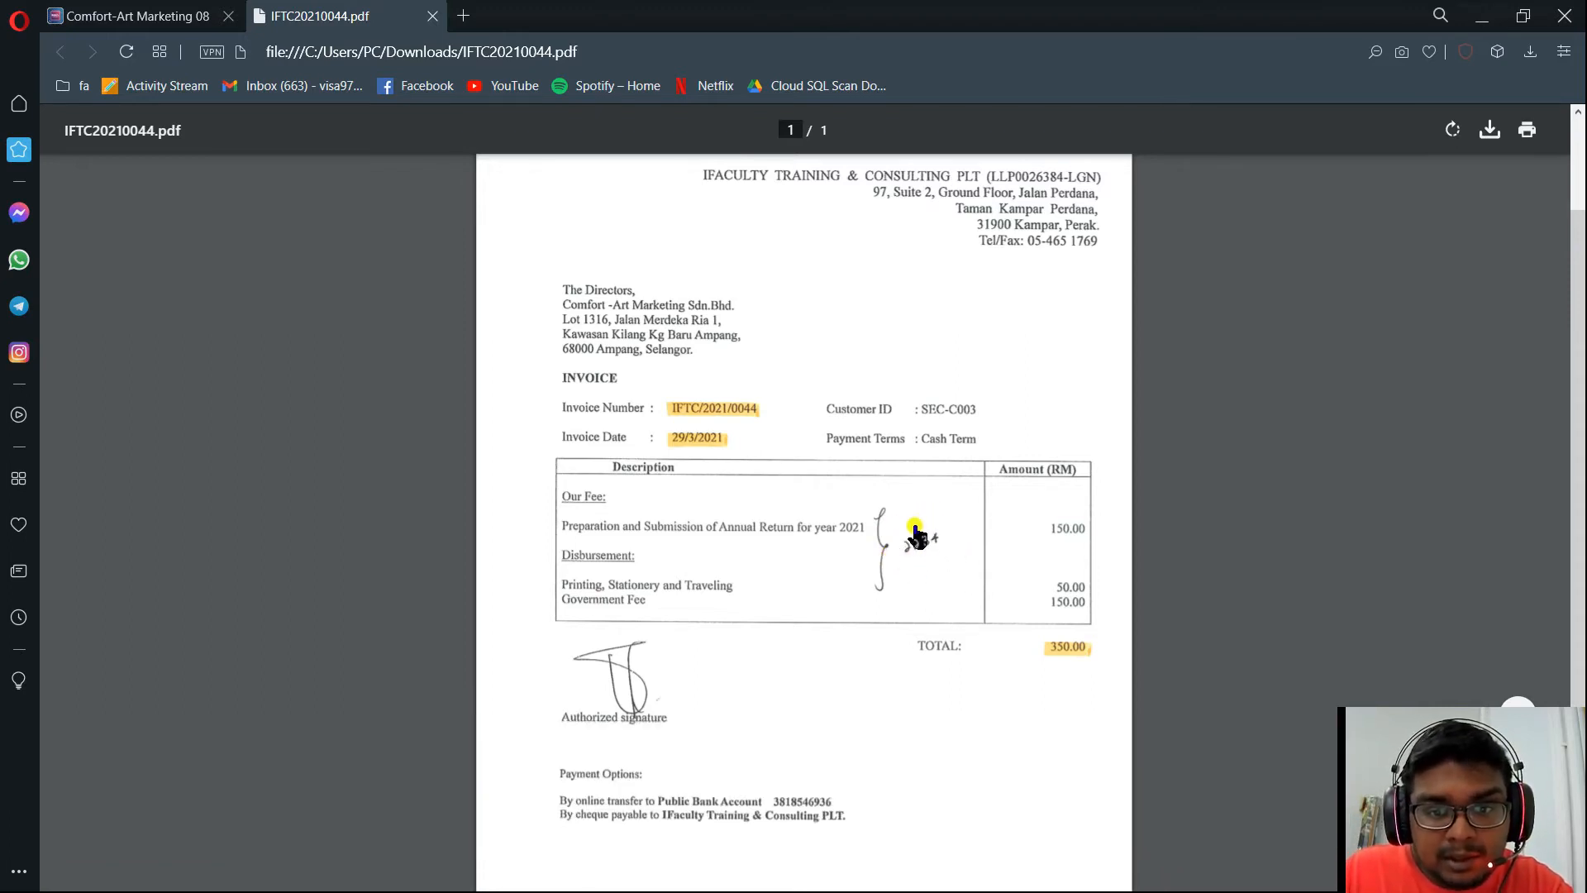
left_click(136, 20)
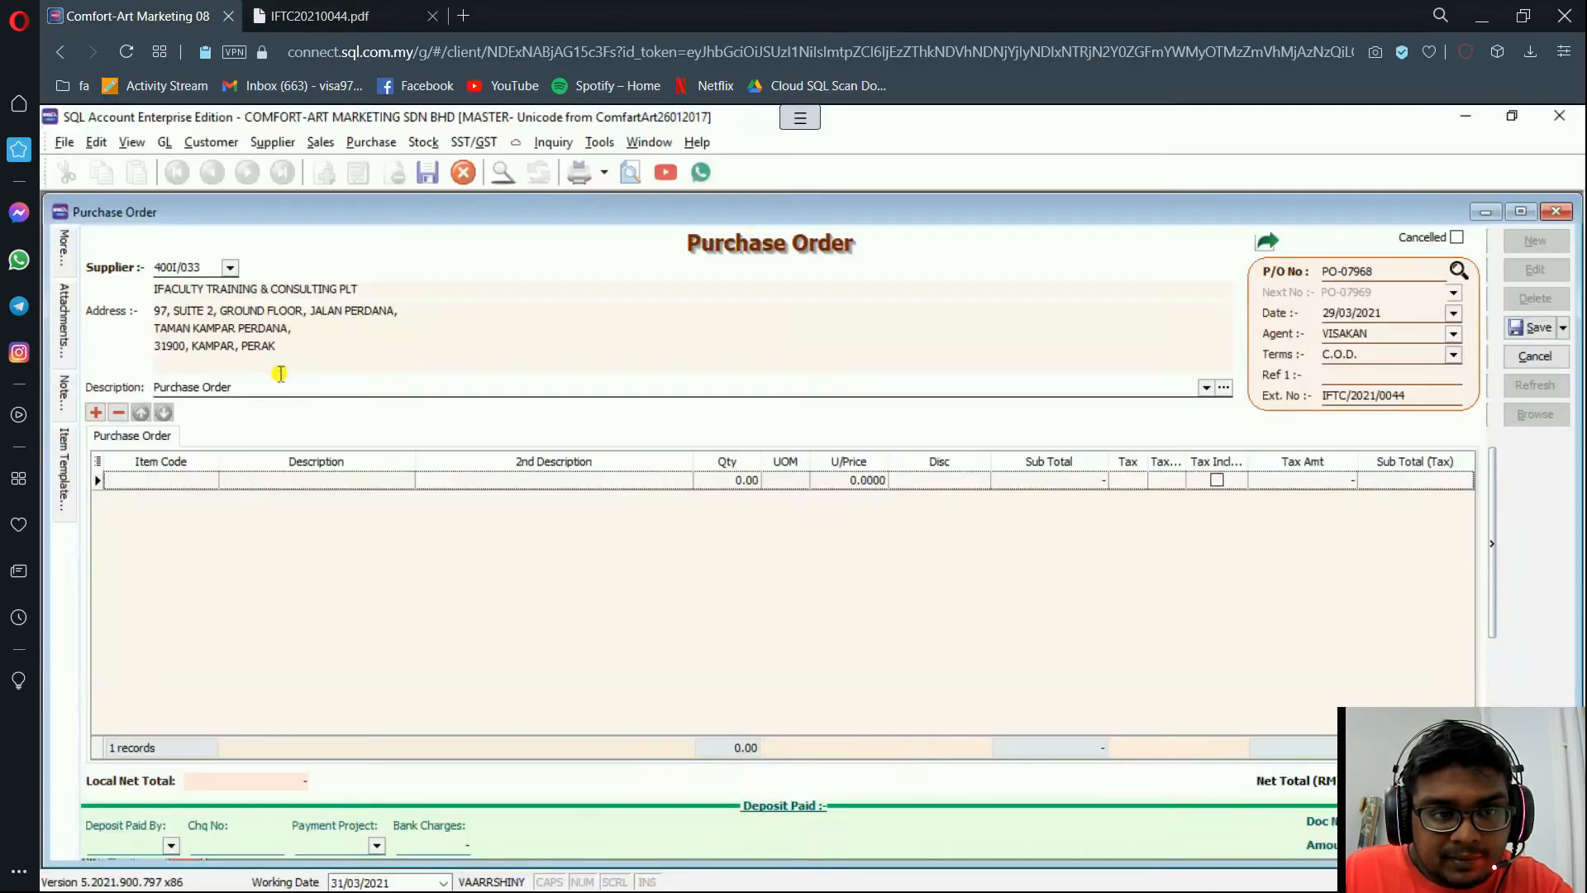
left_click(157, 483)
left_click(207, 480)
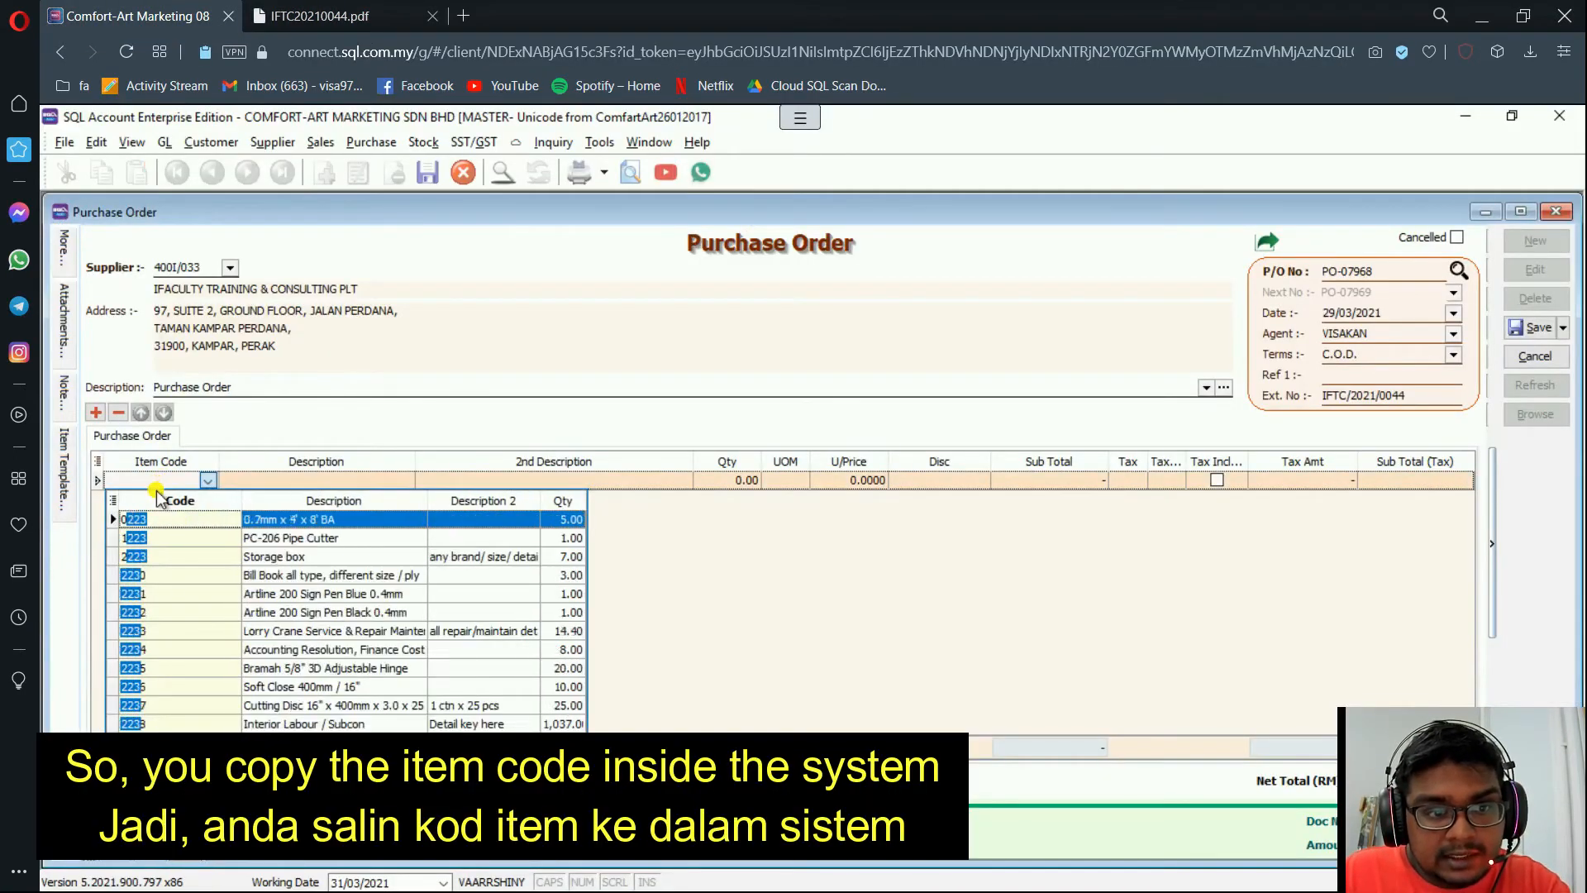
key("BackSpace")
key("BackSpace")
key("BackSpace")
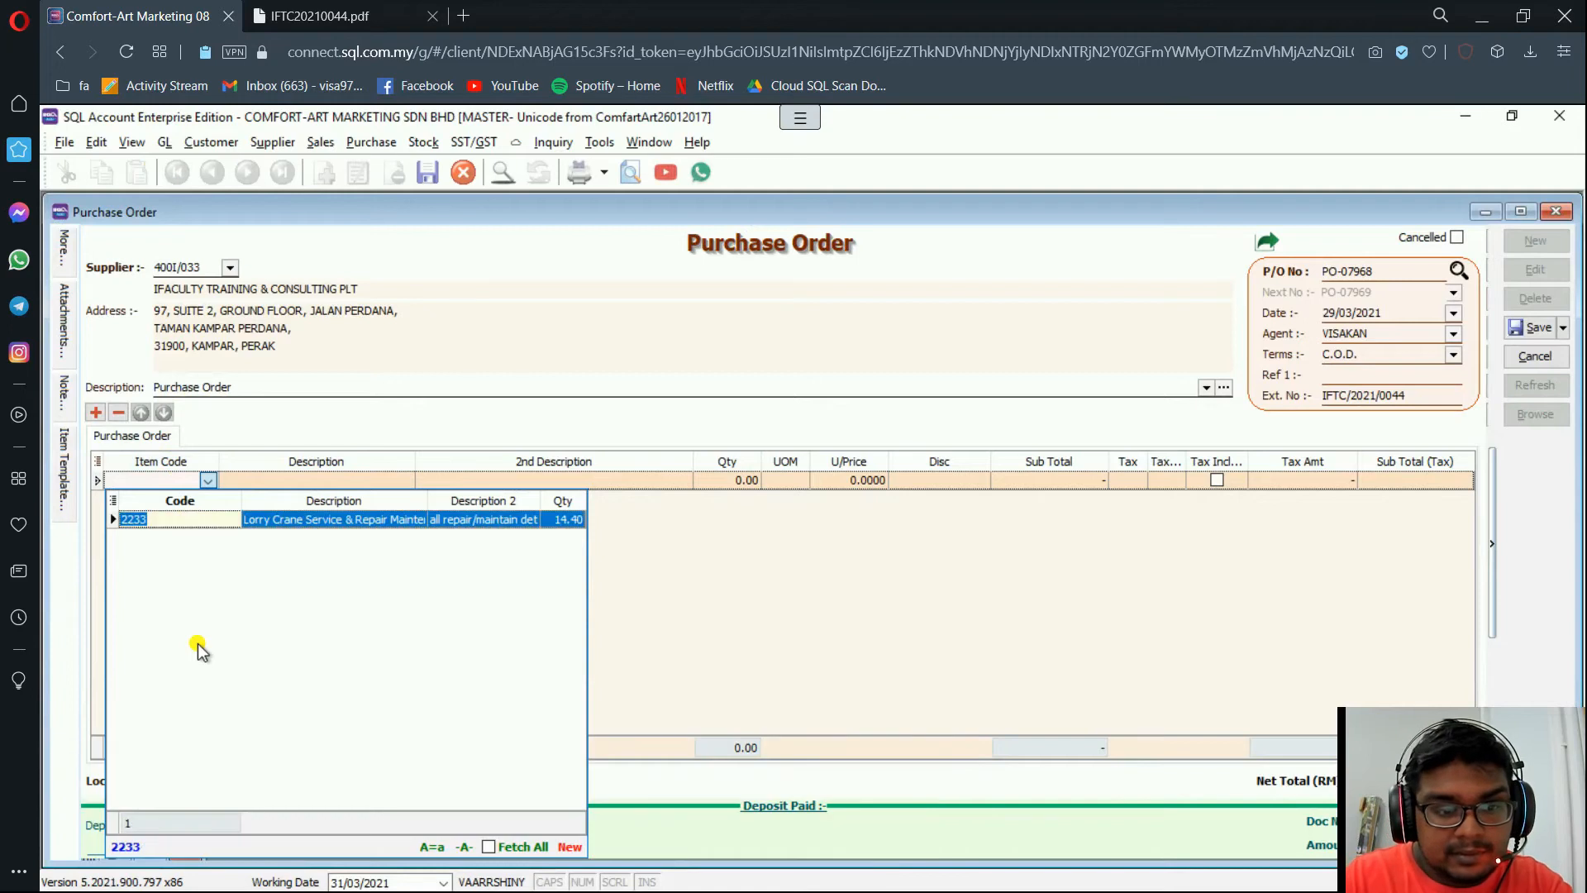
type("44")
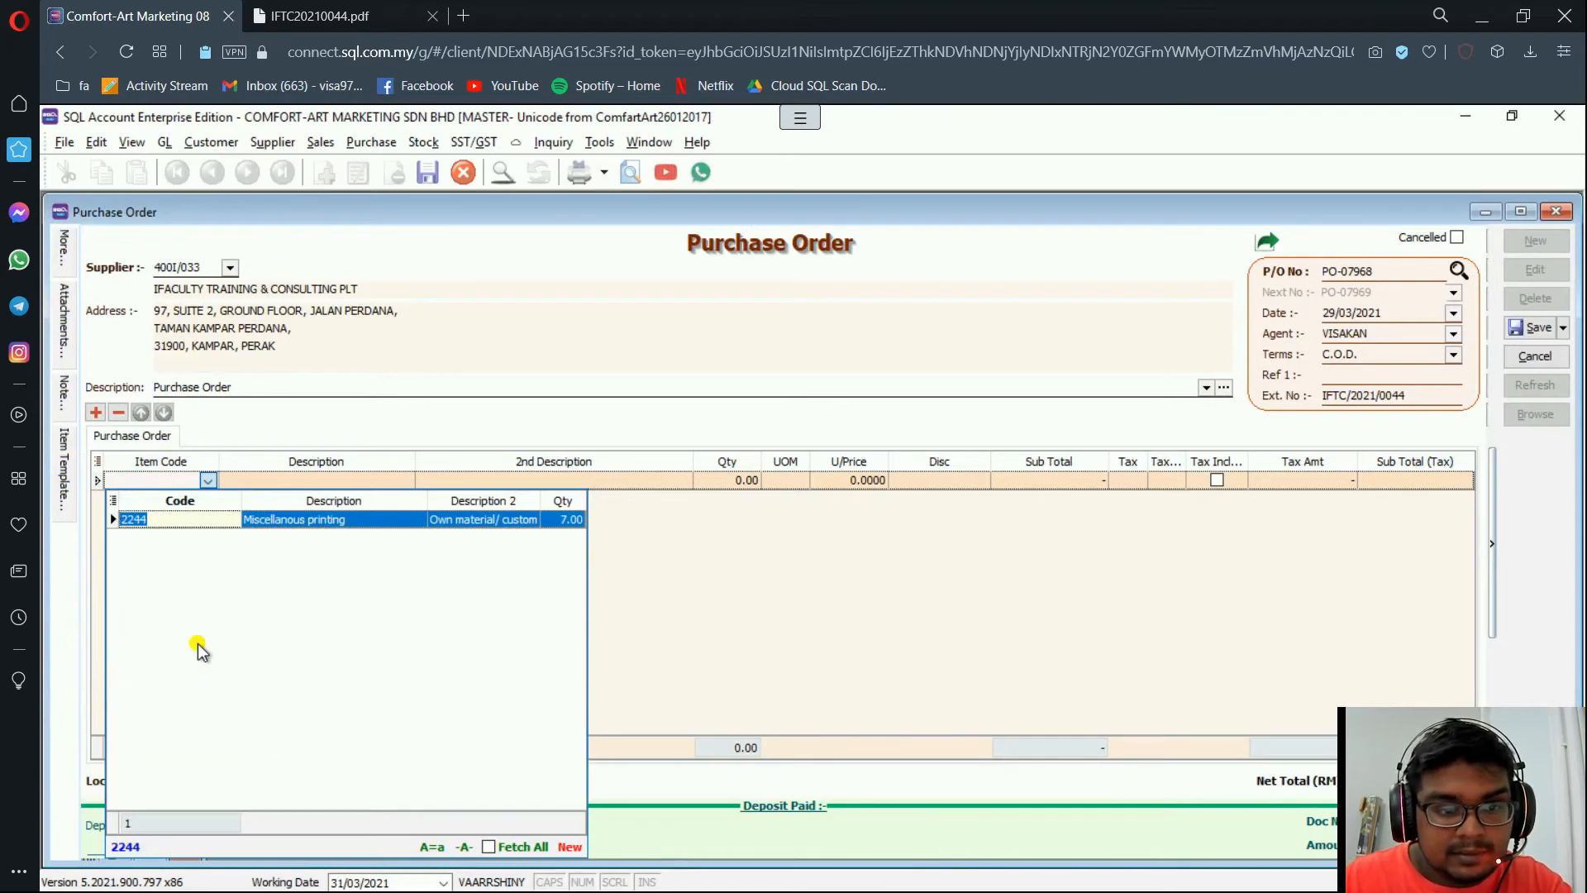
key("BackSpace")
key("BackSpace")
type("34")
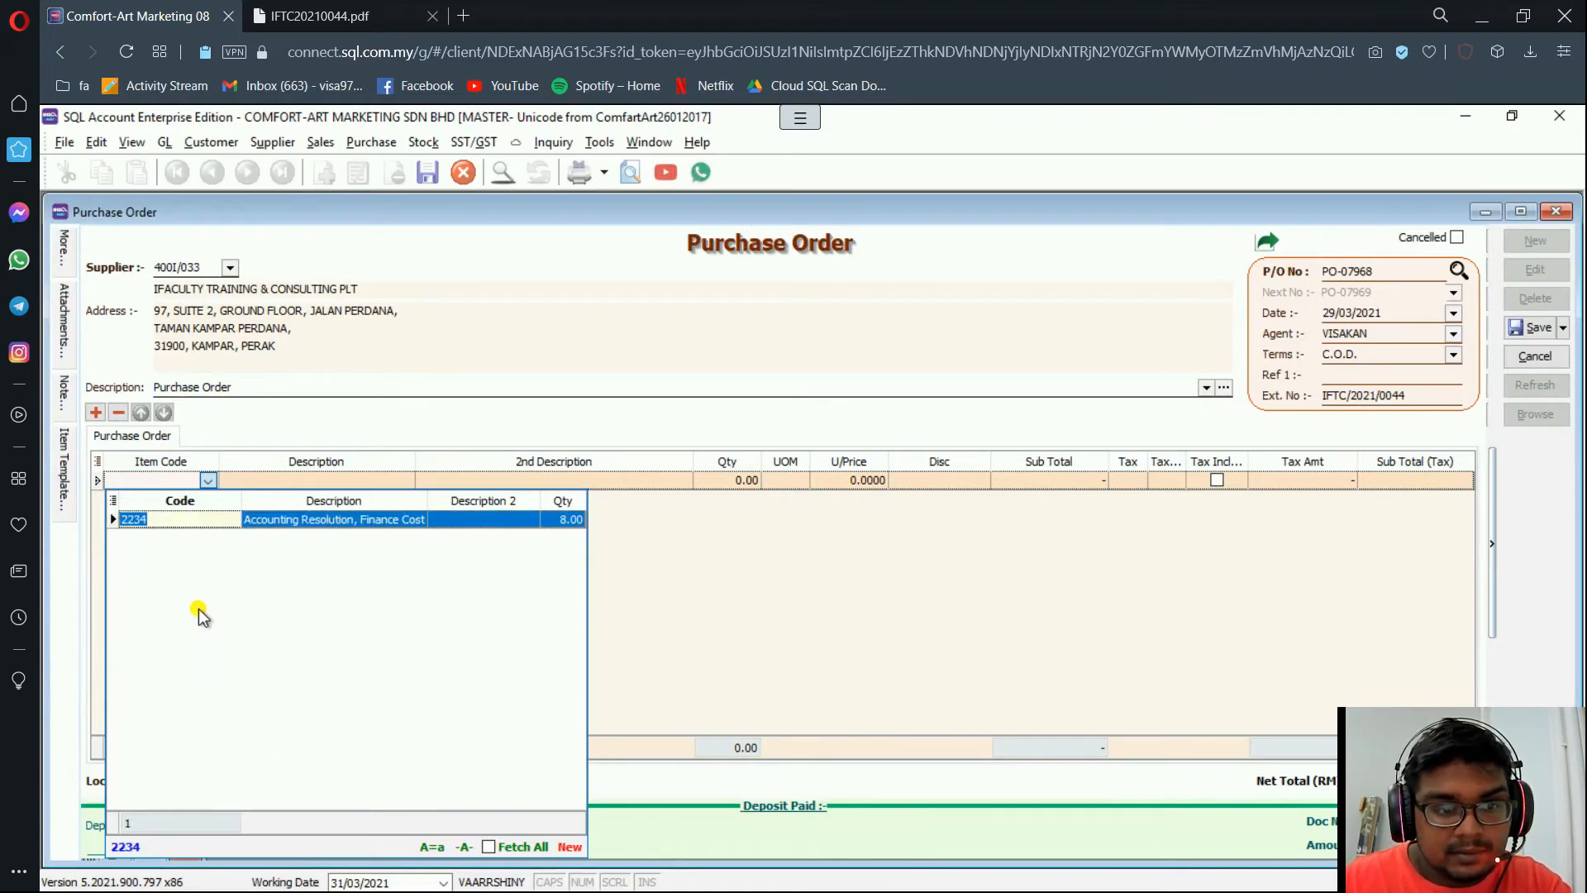
double_click(277, 527)
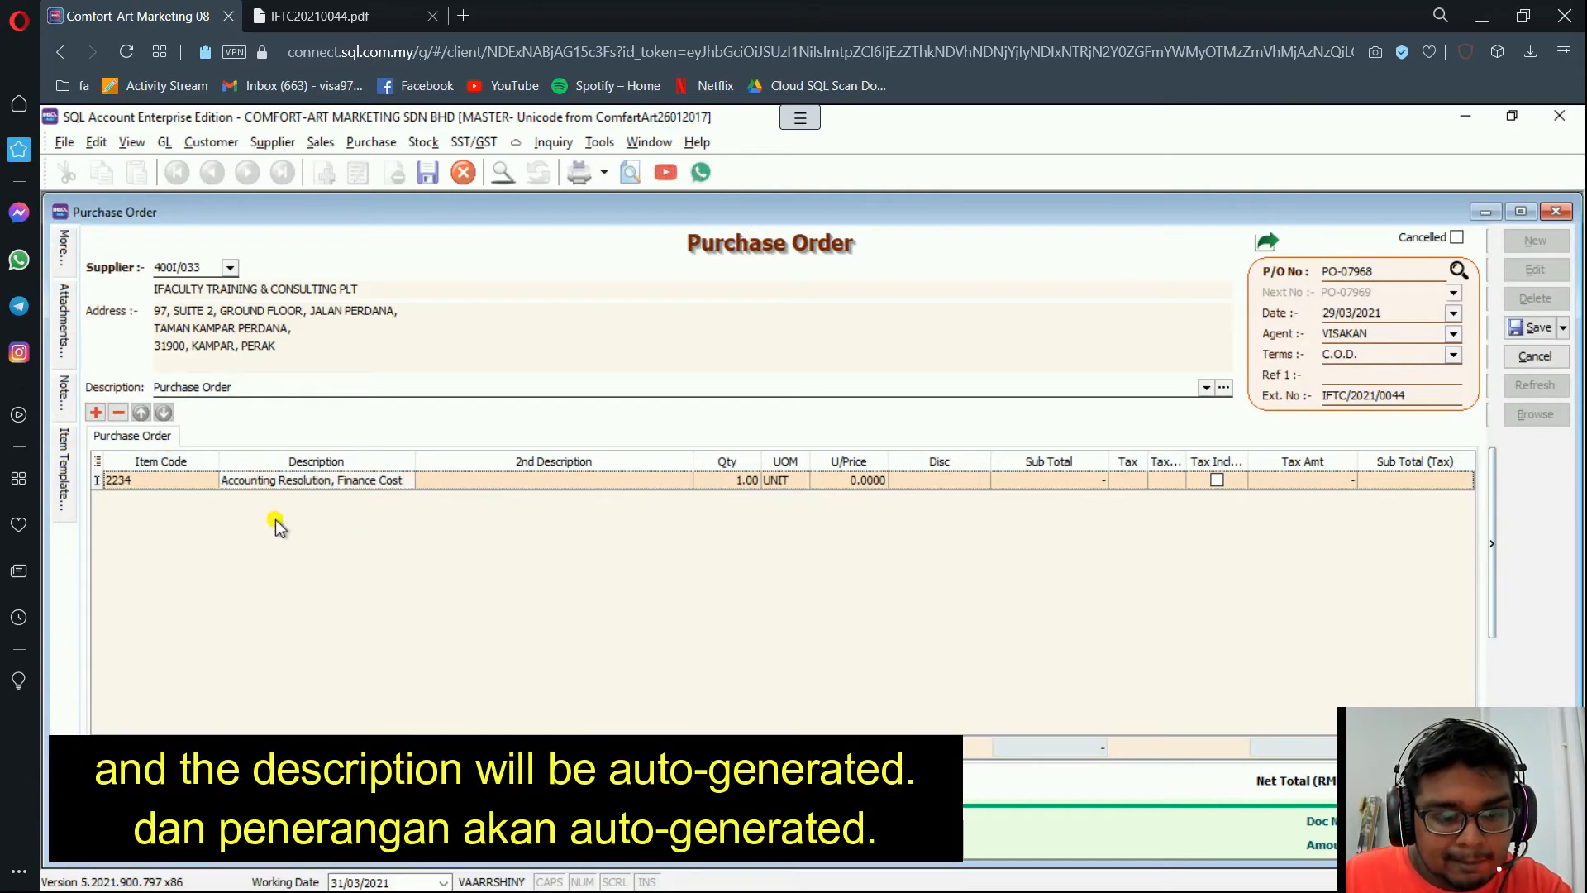
Consult the PDF invoice and enter "Preparation and Submission of Annual Returns for the year 2021" as the first line item's 2nd Description
left_click(331, 13)
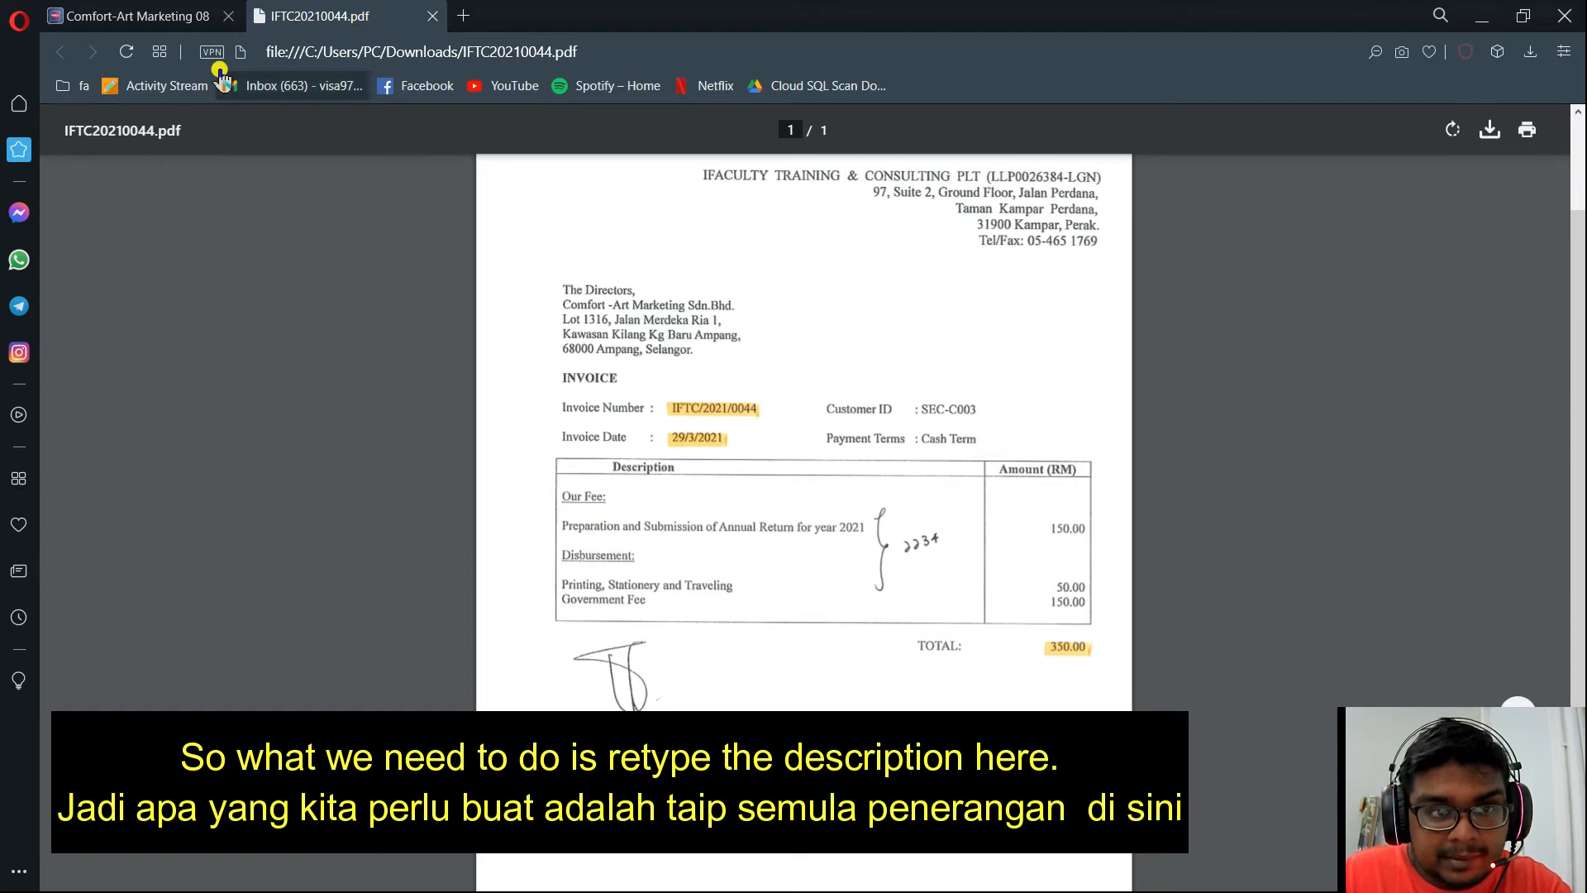
left_click(132, 16)
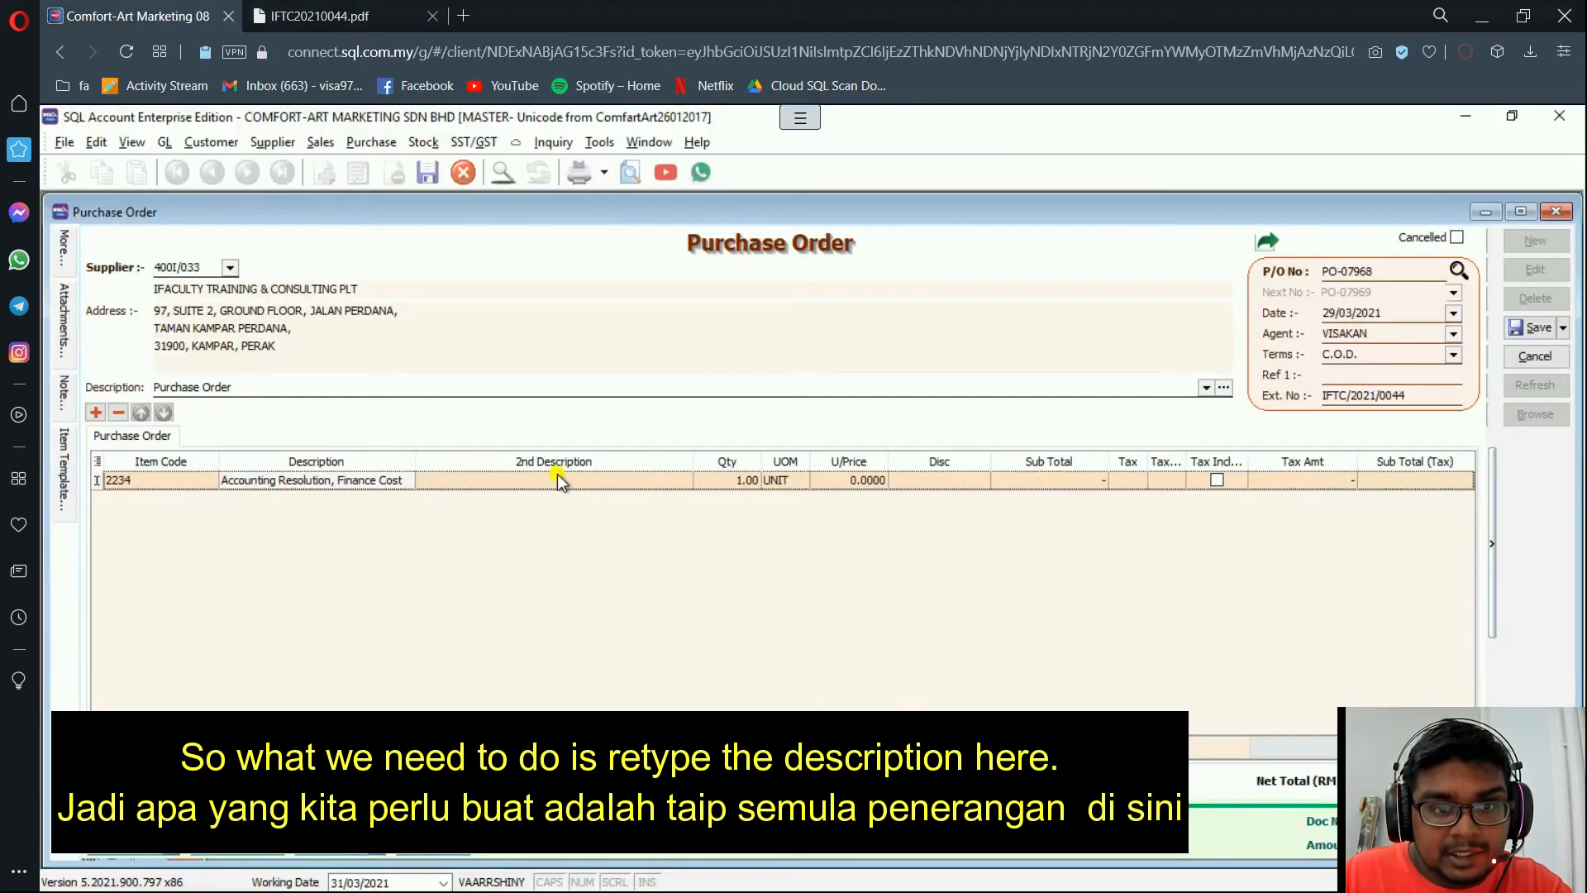
left_click(553, 480)
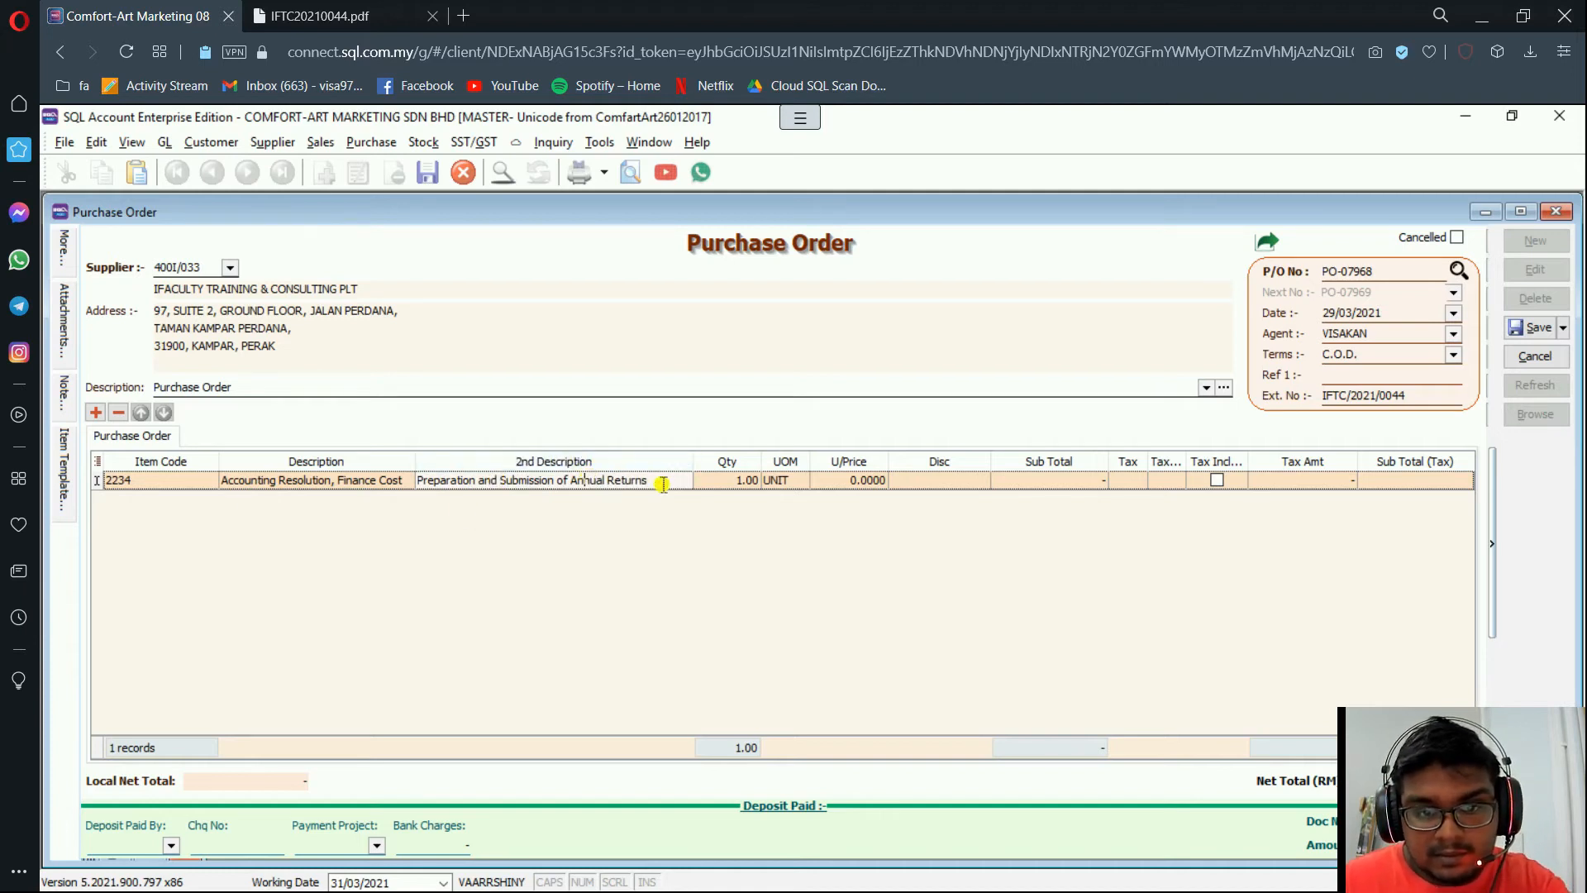
type("year 2021")
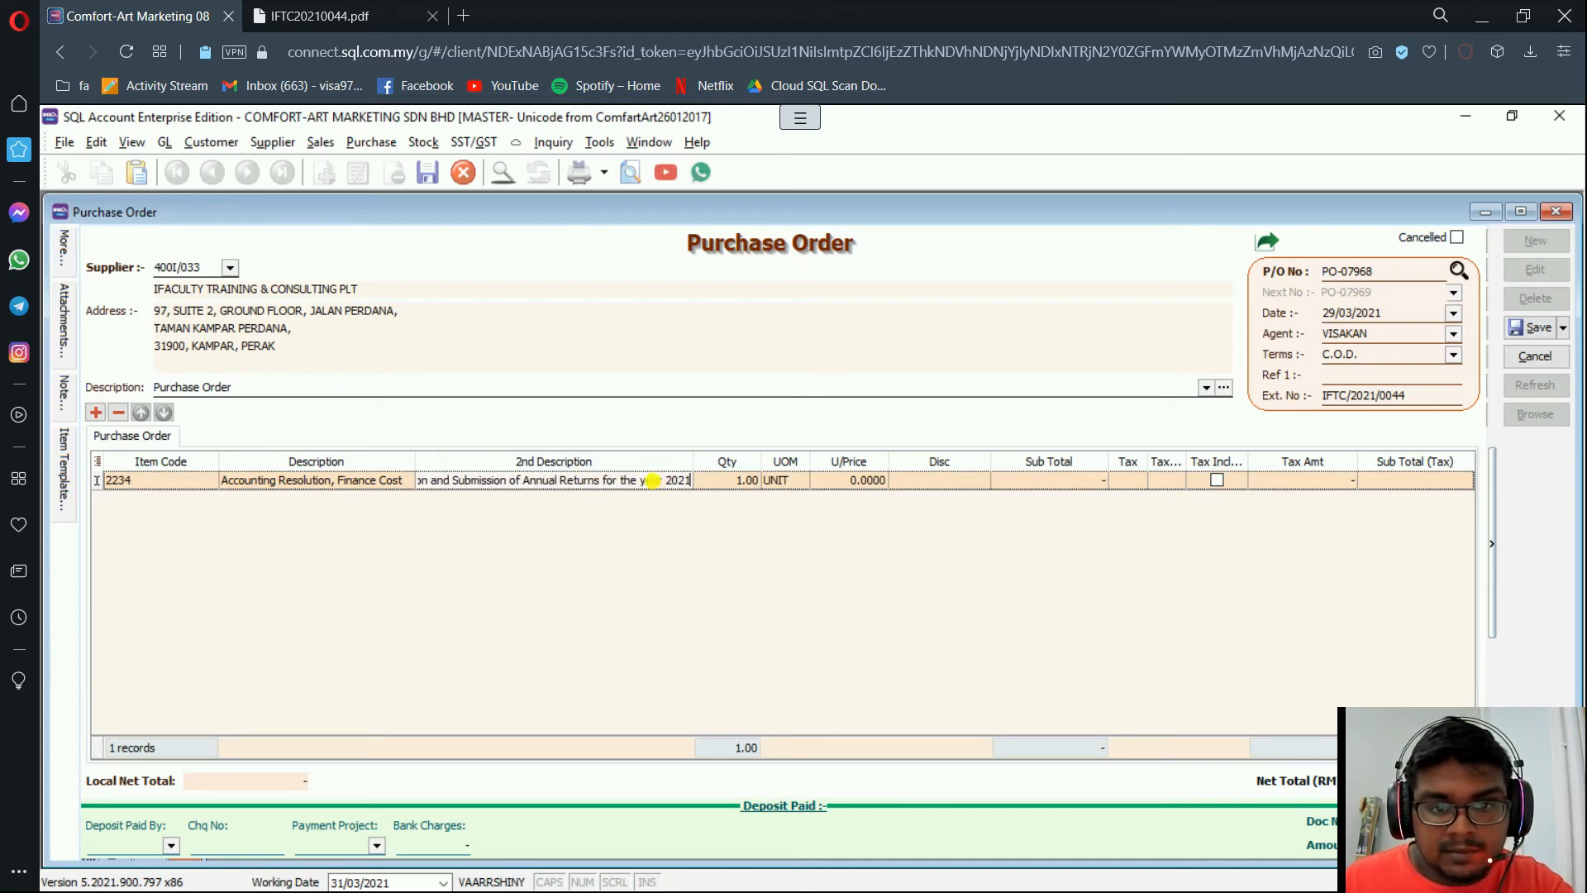
key("ctrl+a")
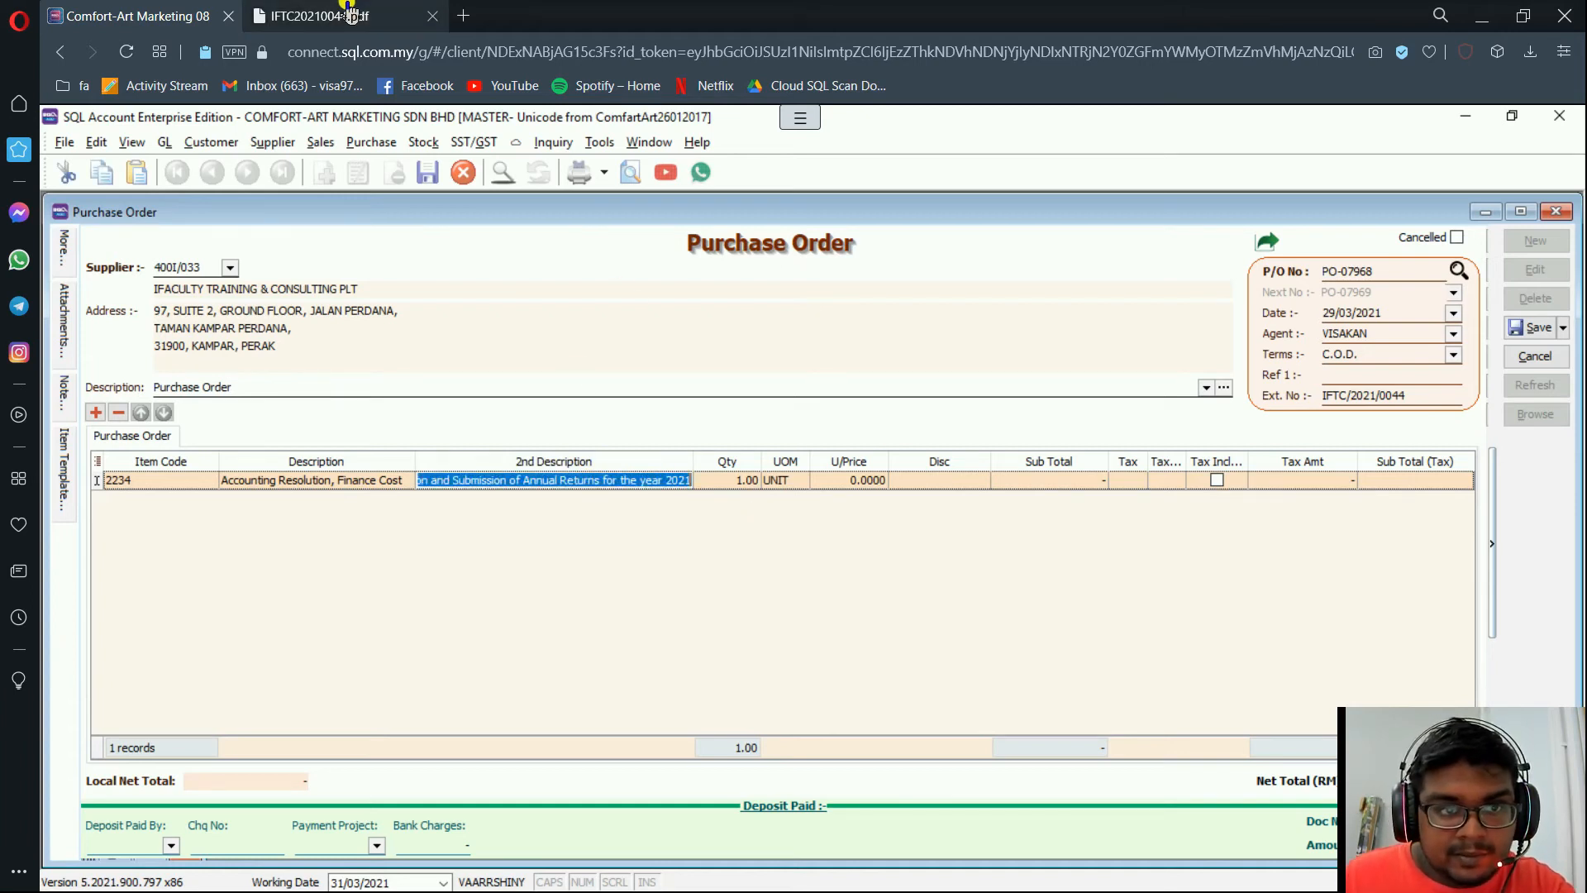
Check the PDF invoice's items, add two more lines to the purchase order and assign item code 2234 to the second line
left_click(352, 15)
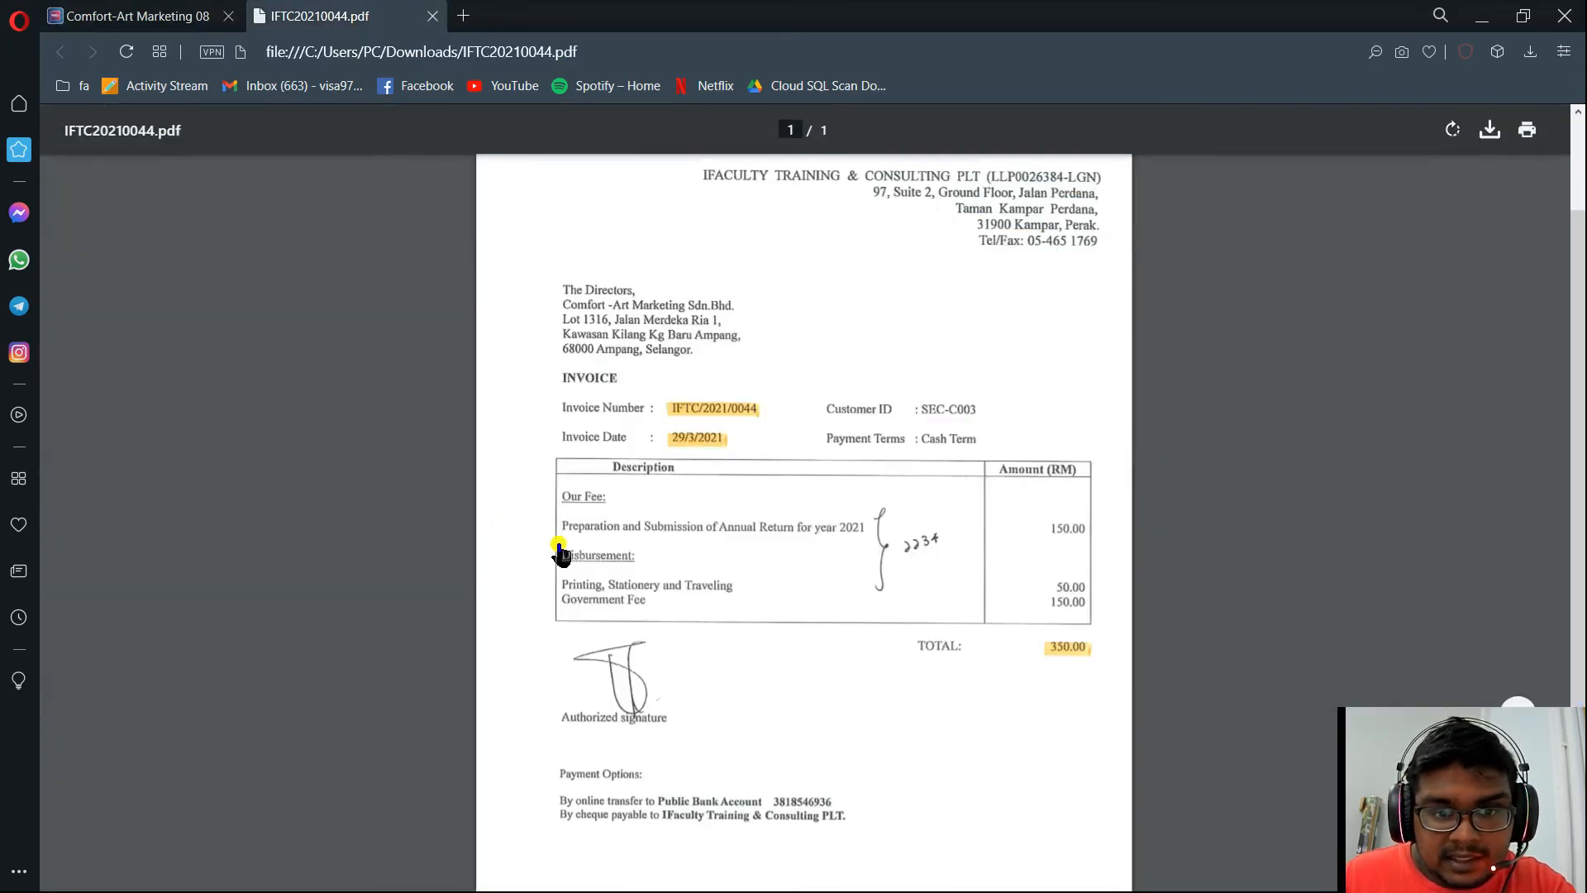
left_click(45, 14)
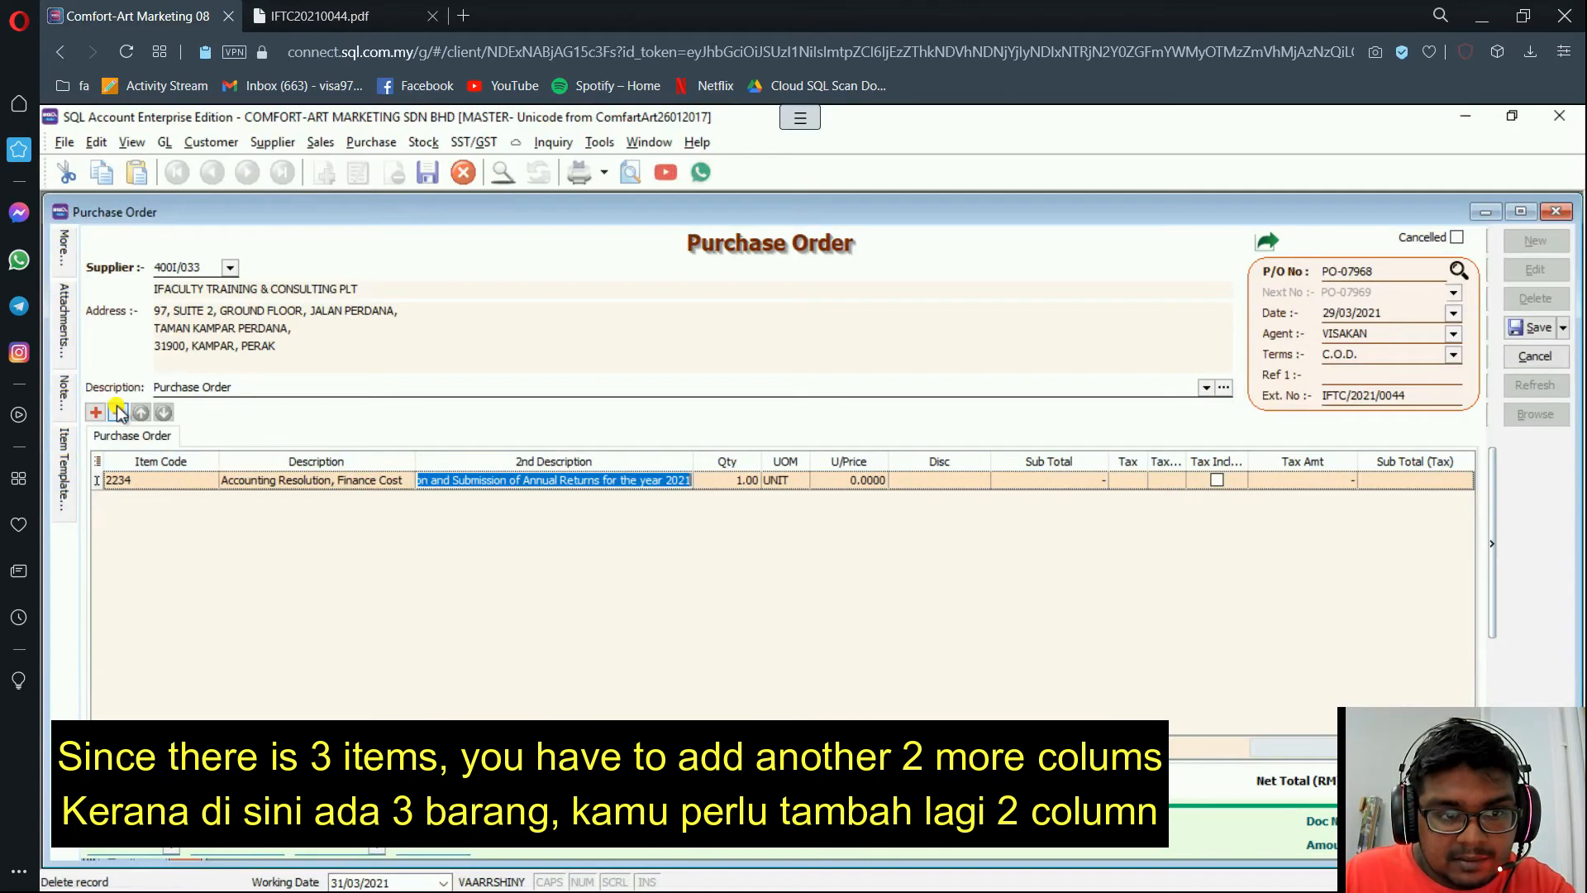
left_click(95, 412)
left_click(95, 411)
left_click(143, 497)
type("2234")
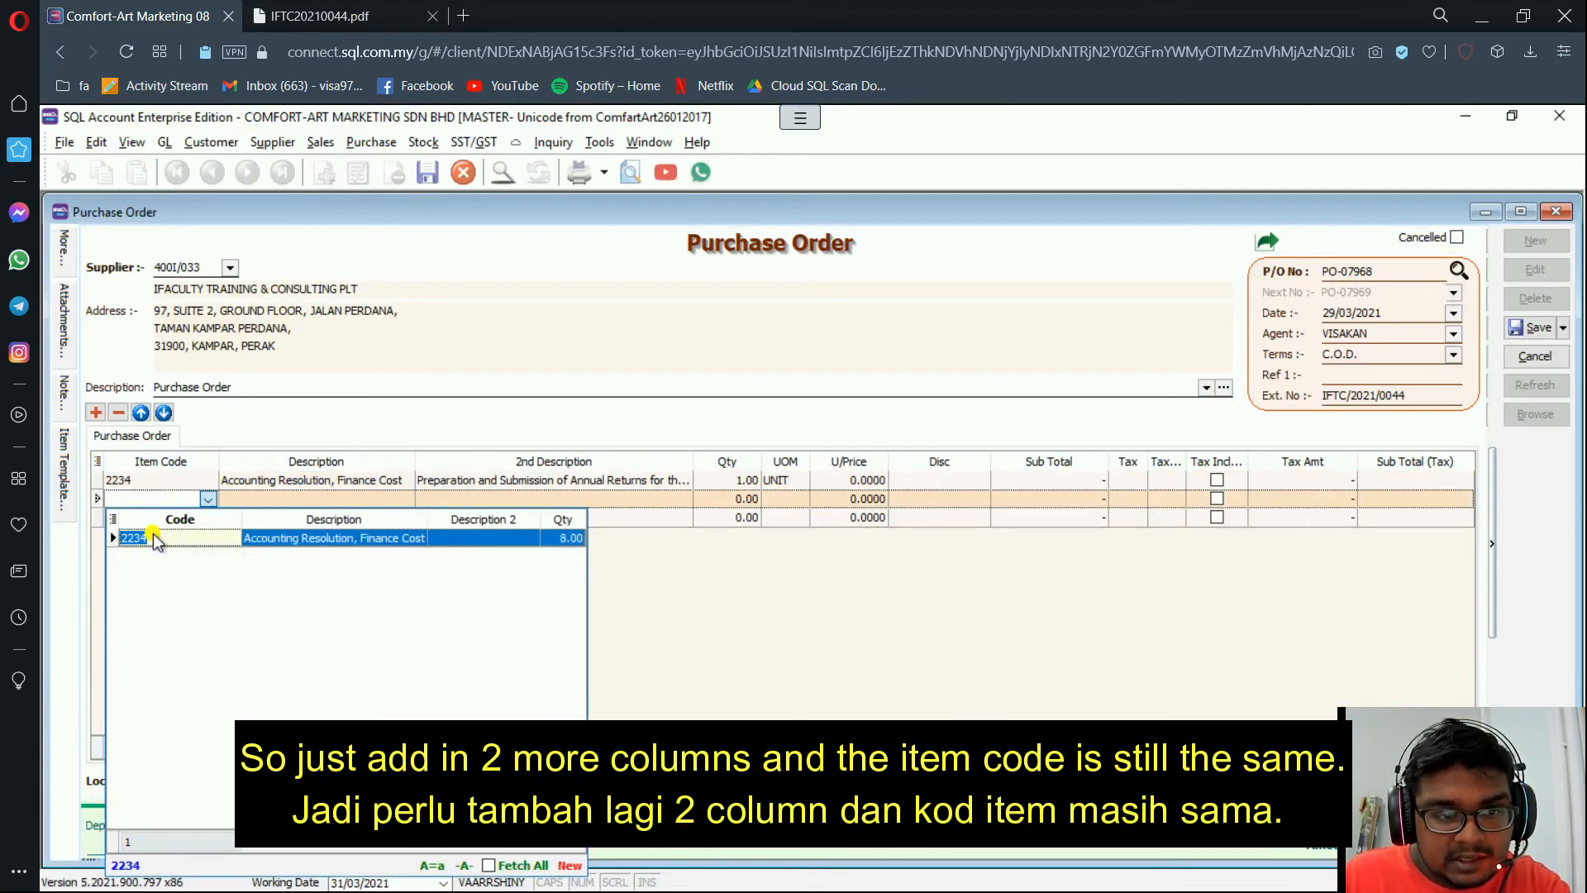
key("Return")
Assign item code 2234, Accounting Resolution, Finance Cost, to the third line of the purchase order
left_click(135, 521)
type("2334")
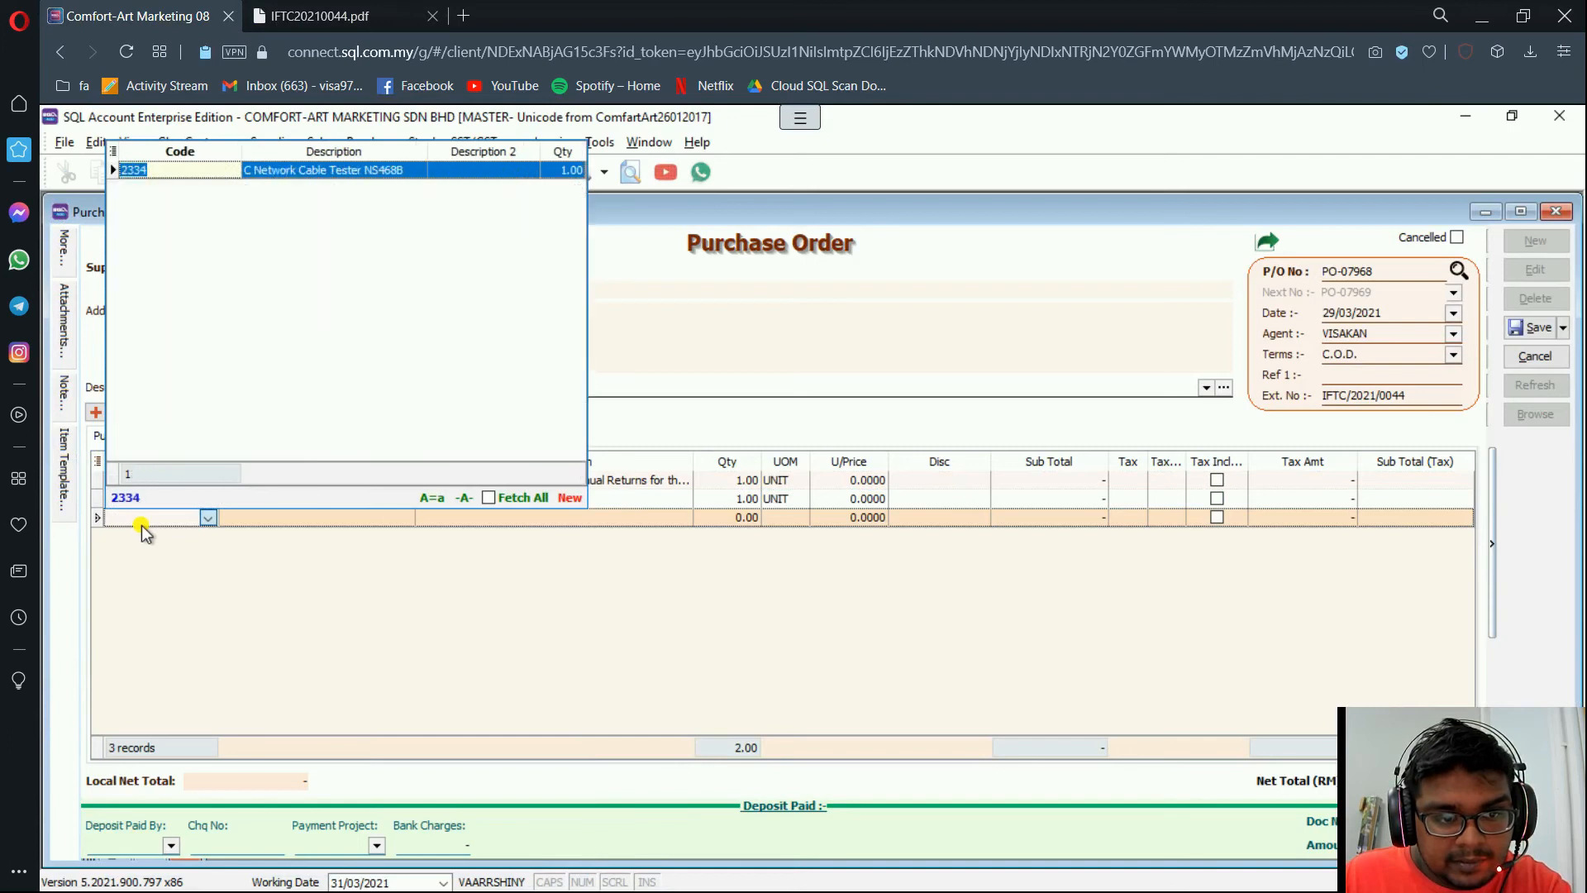
key("BackSpace")
key("BackSpace")
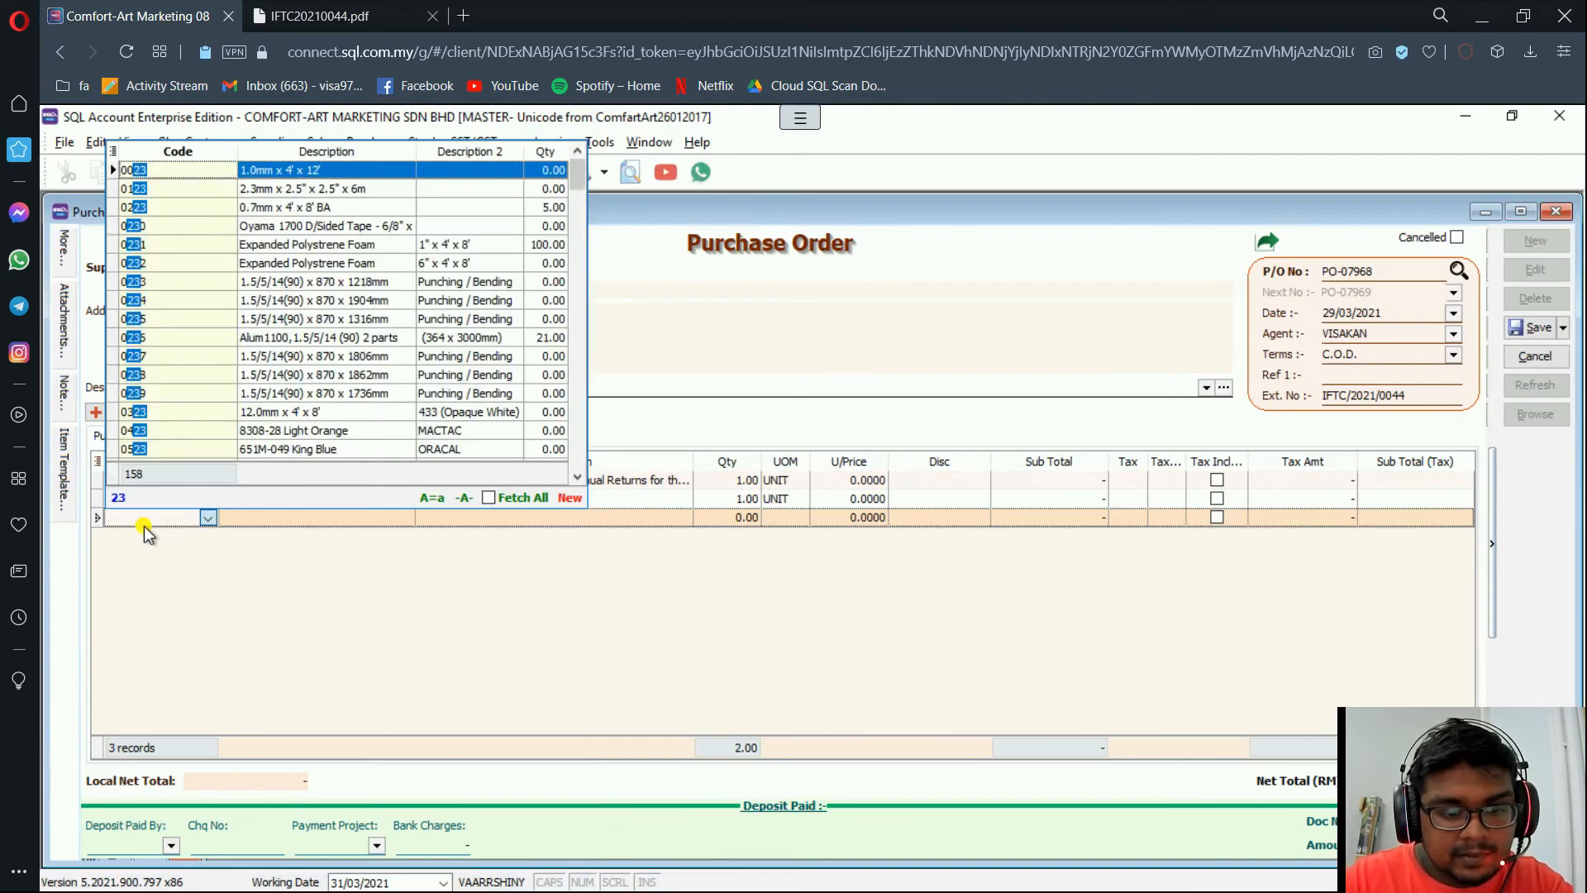
type("34")
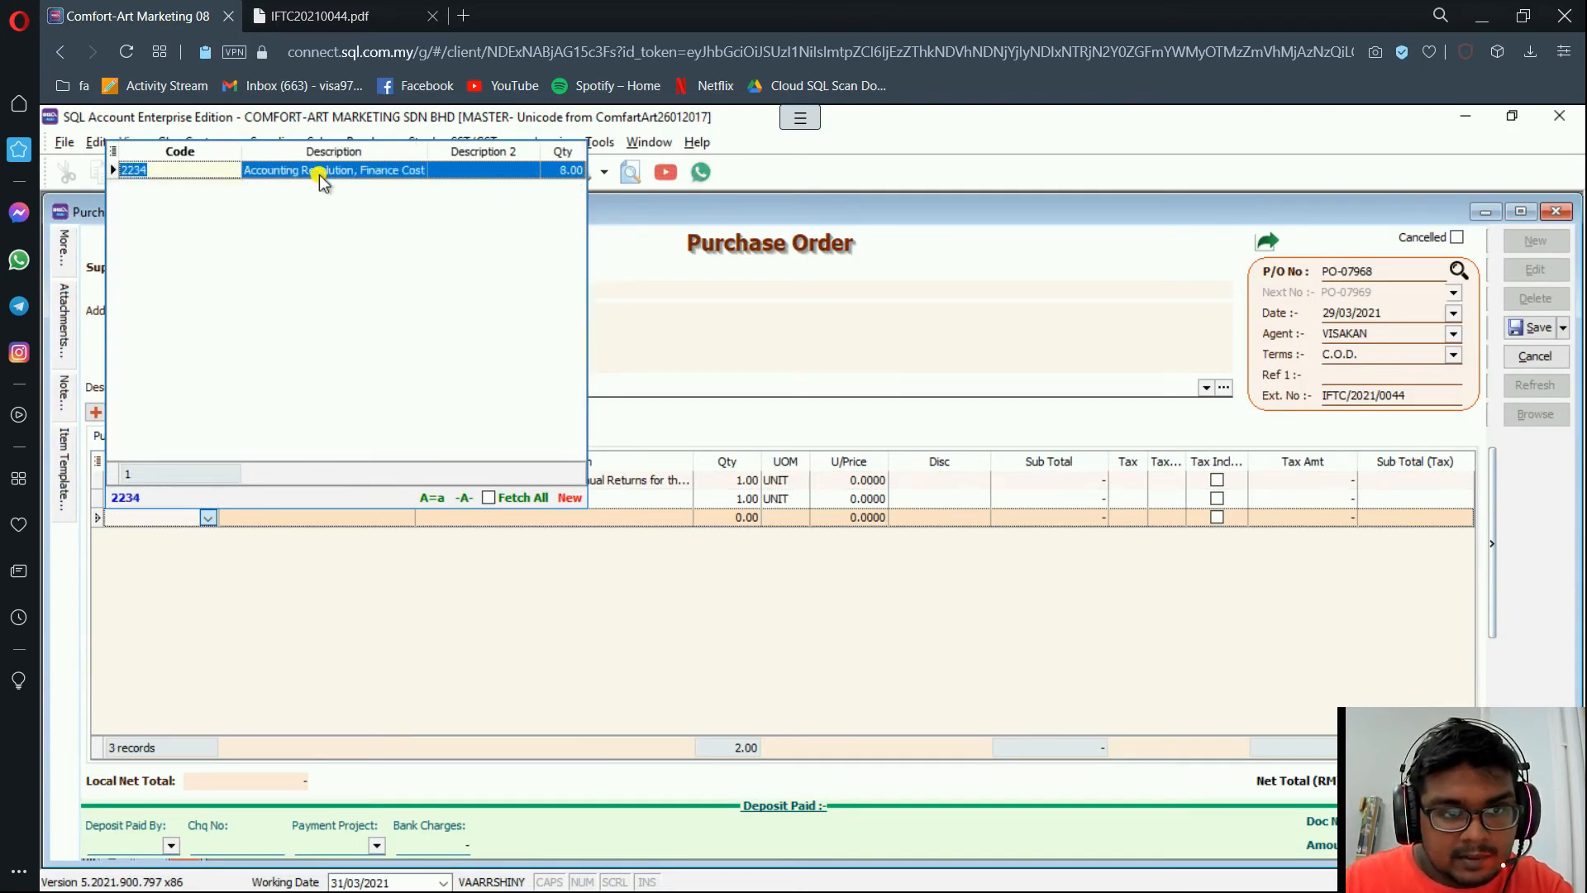
double_click(319, 175)
Following the PDF invoice, set the 2nd Description to "Printing, Stationery and Travelling" on the second line and "Government Fee" on the third
left_click(470, 498)
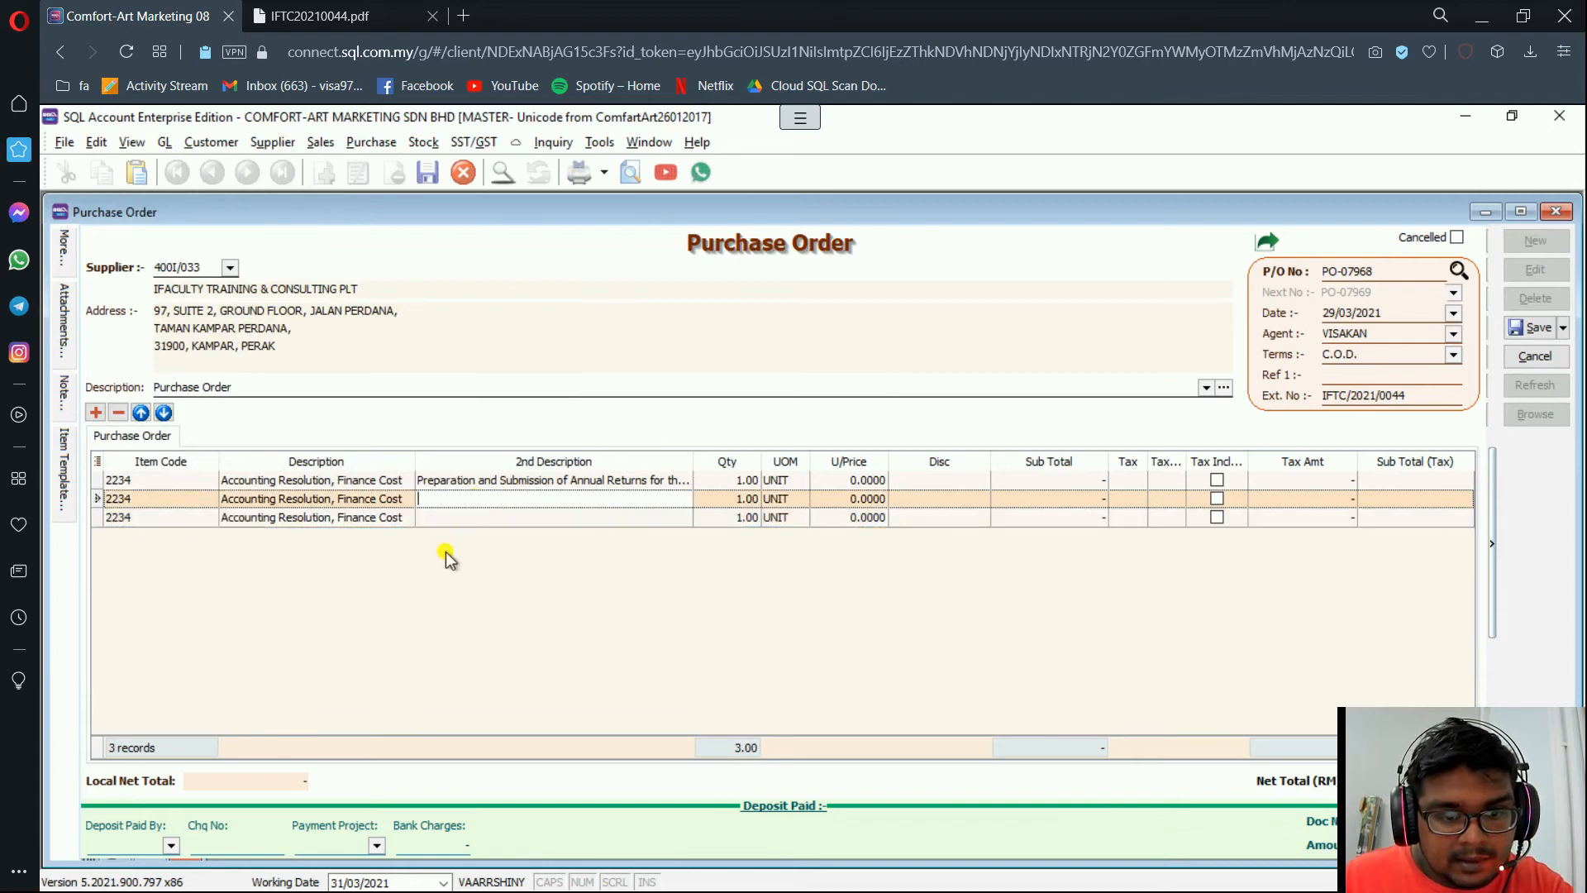
left_click(347, 16)
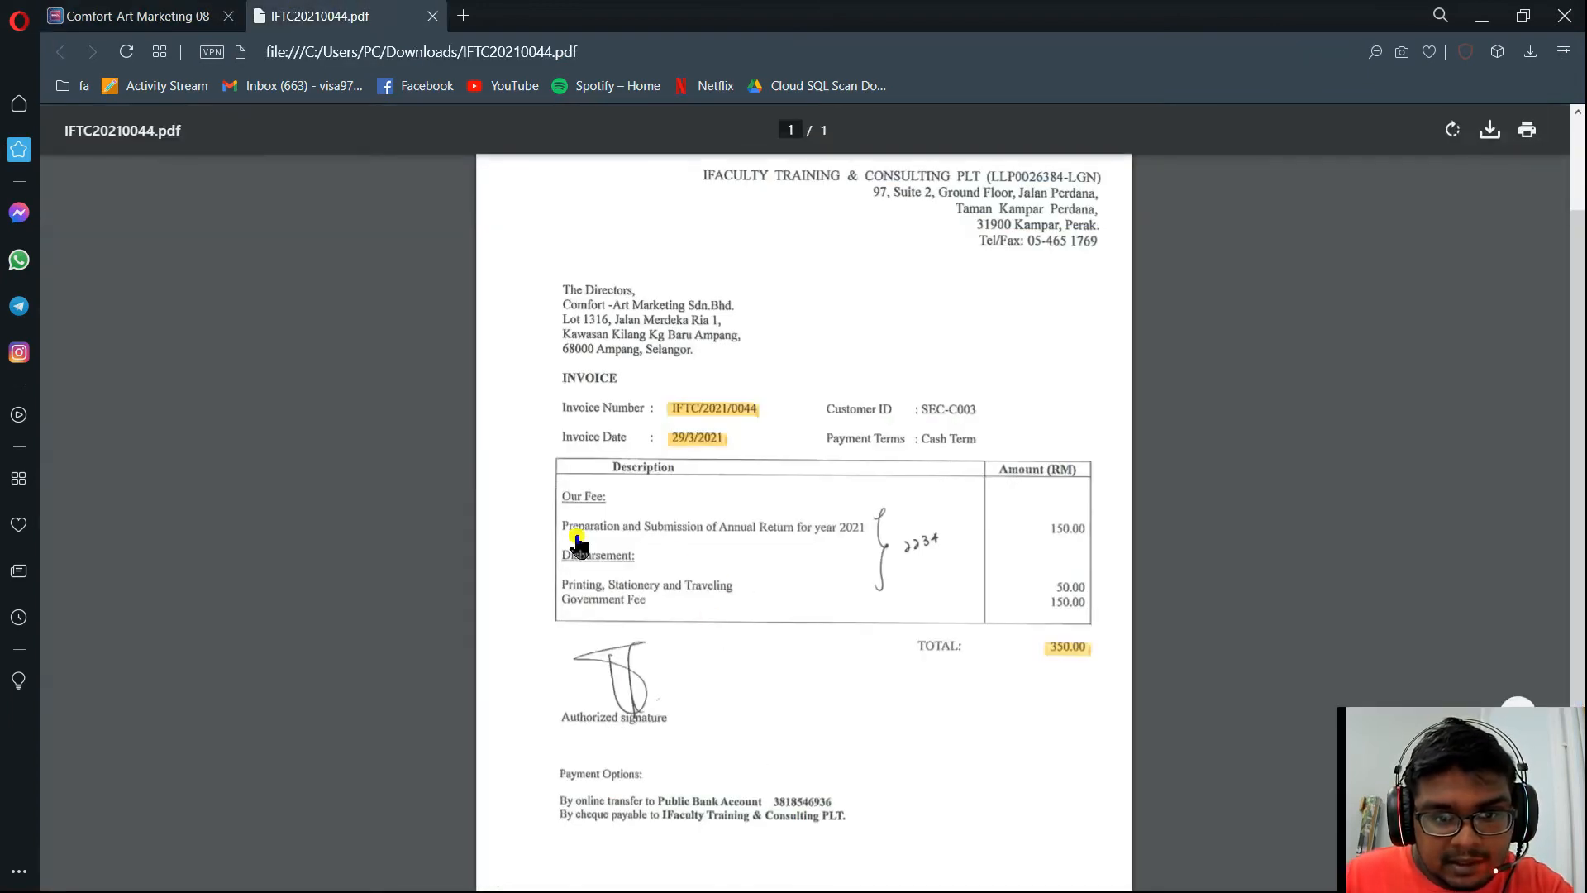
left_click(132, 16)
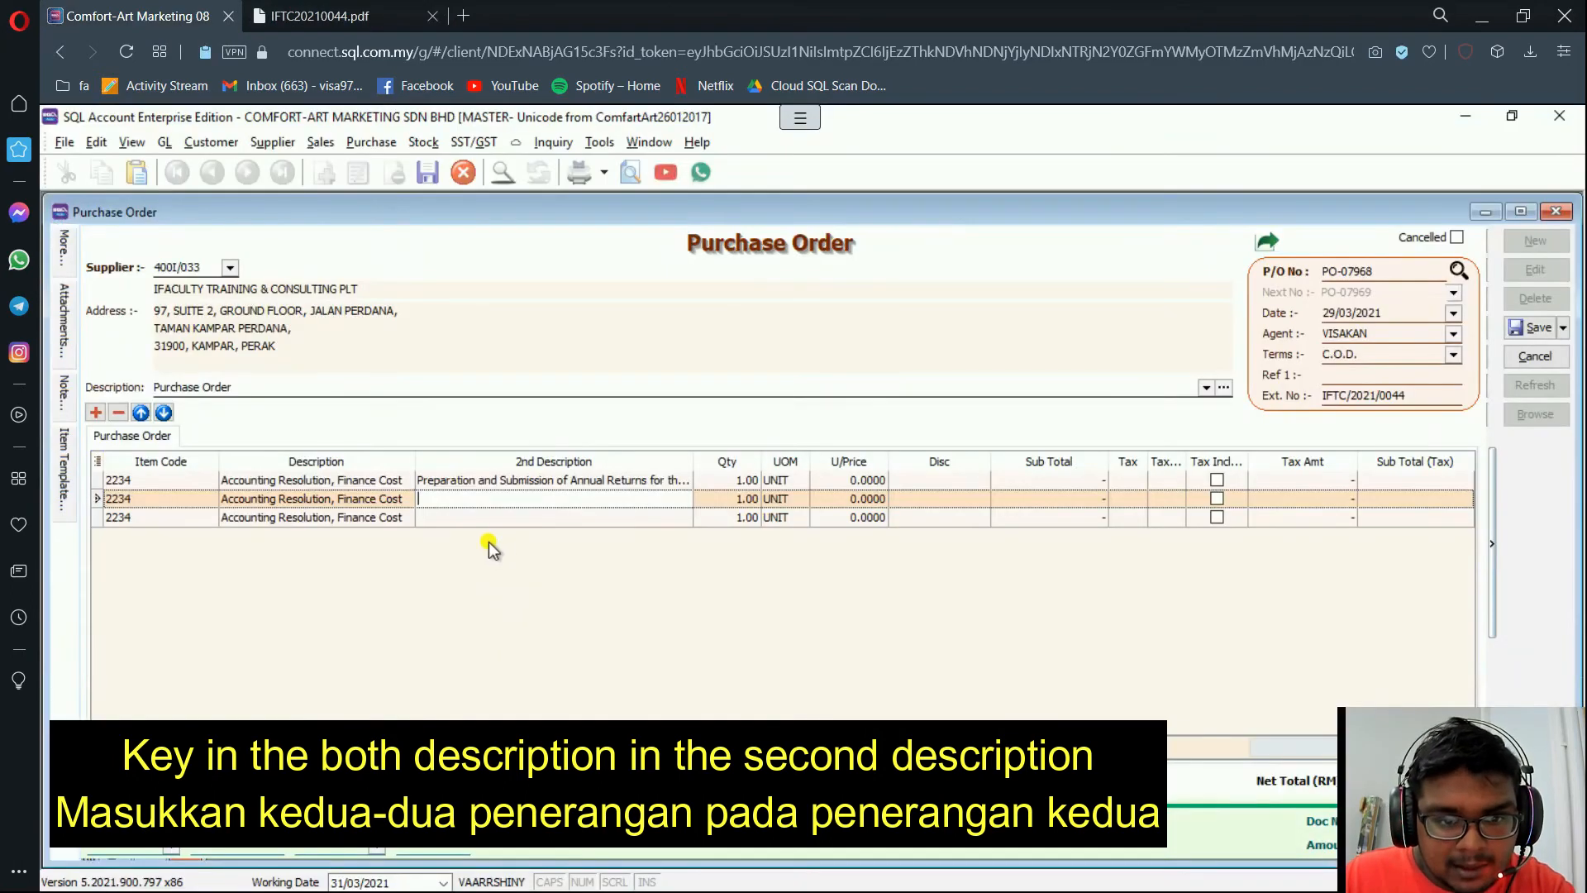
left_click(493, 517)
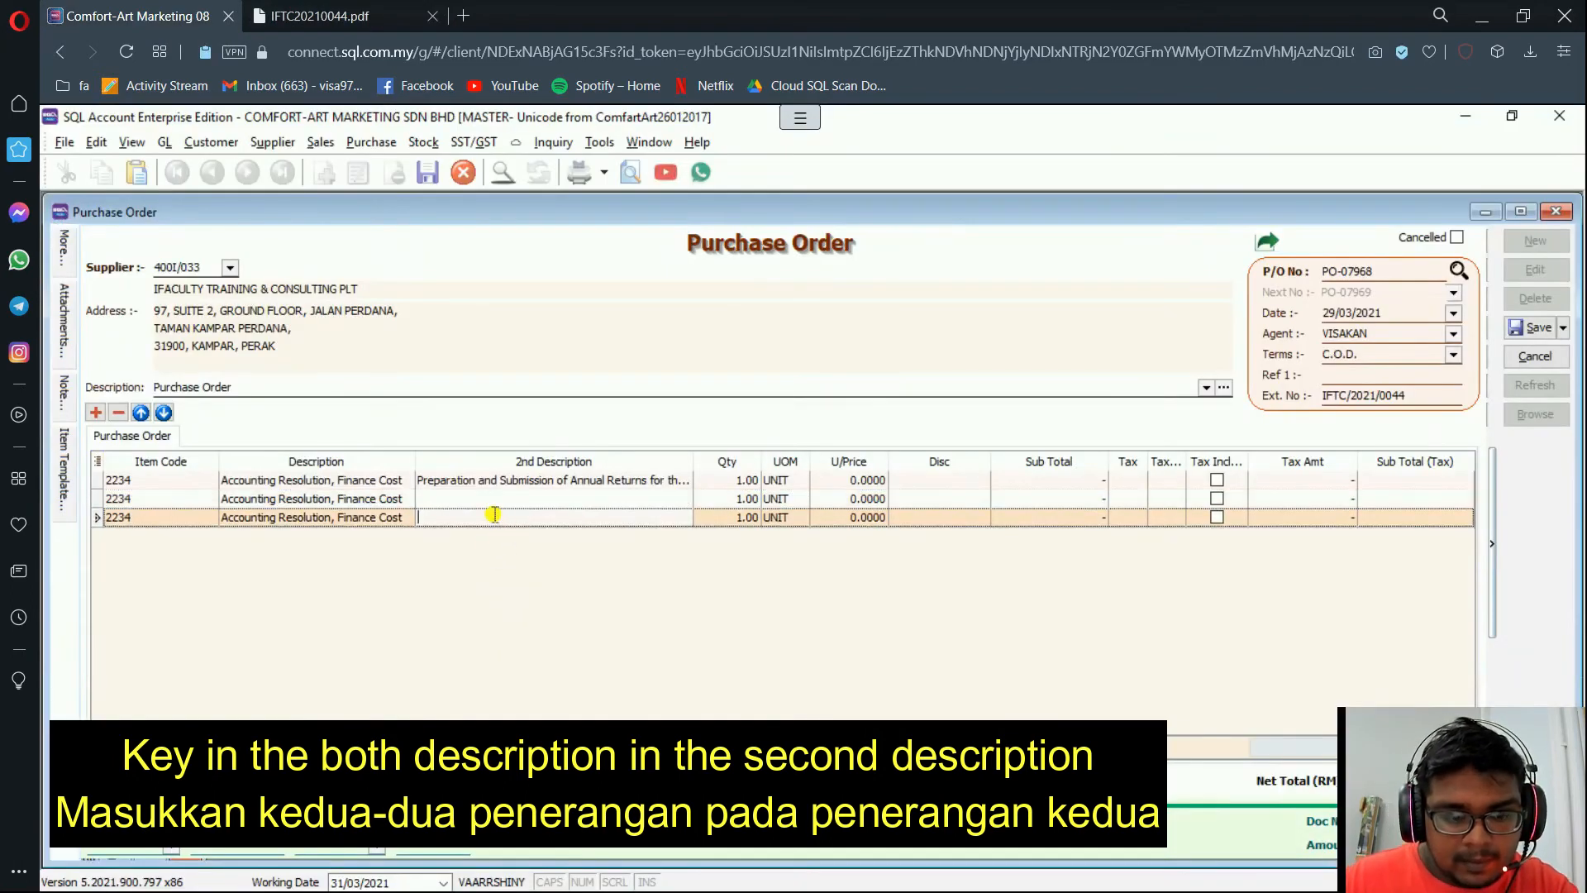
type("Government Fee")
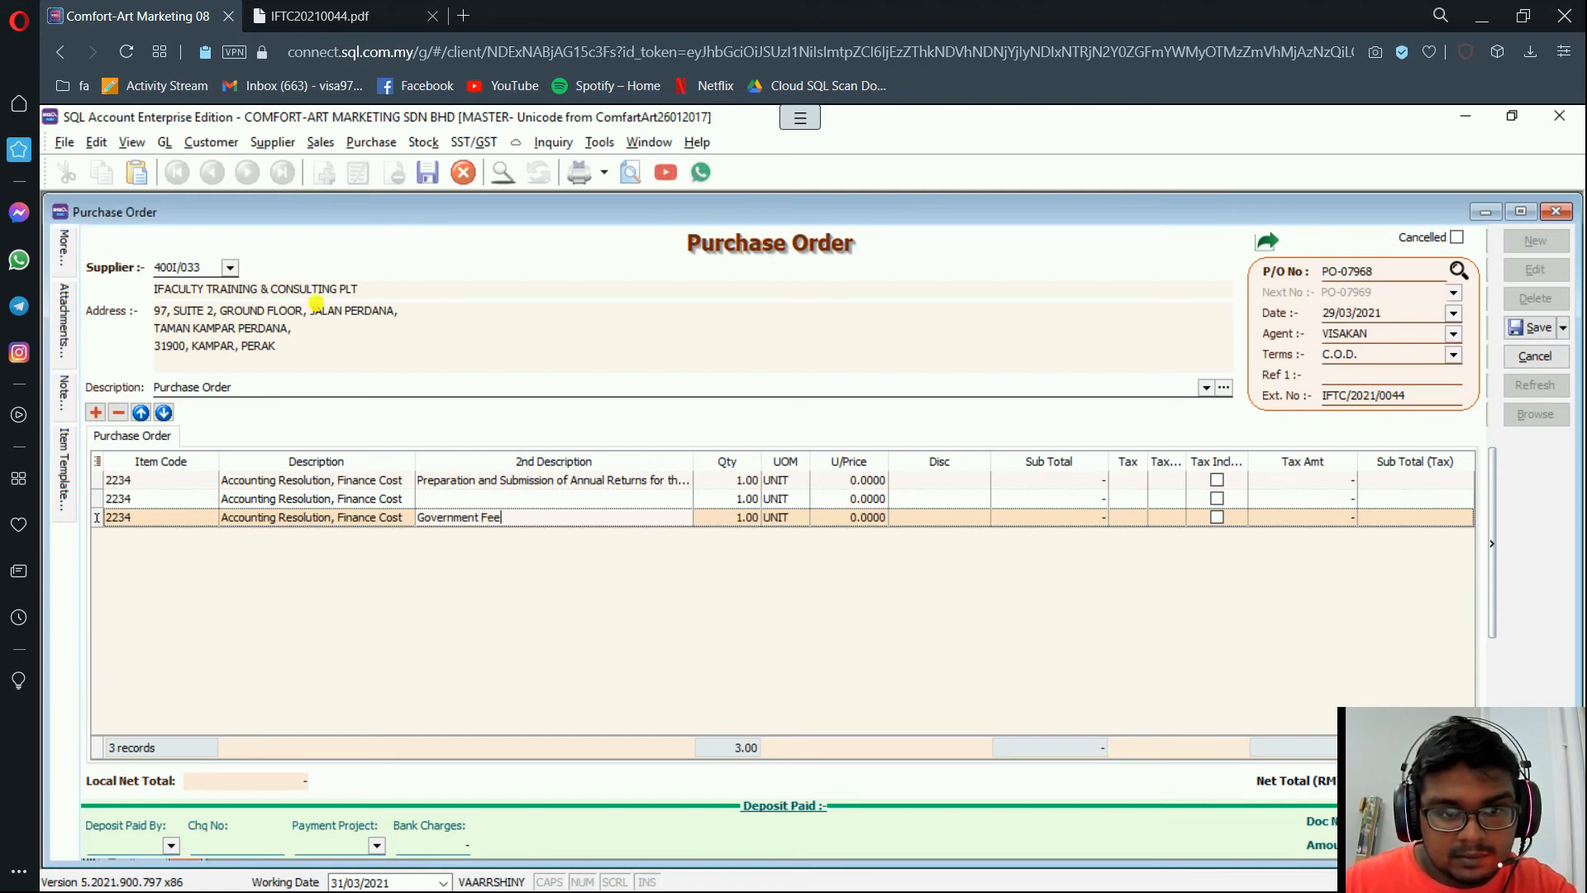
left_click(446, 501)
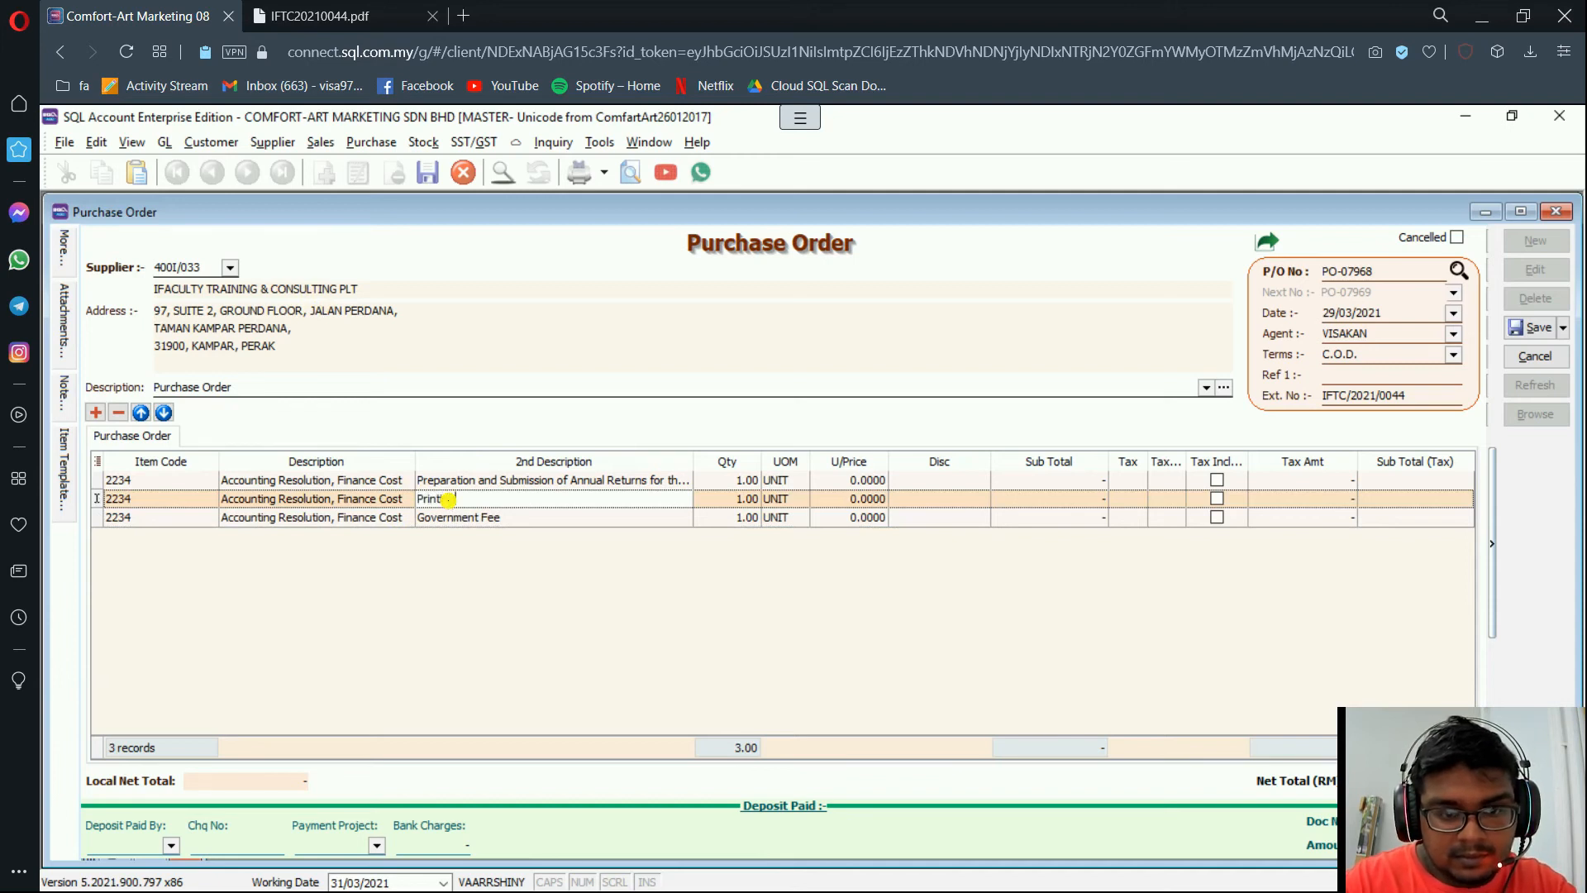
type("Printing, Stationery and Travelling")
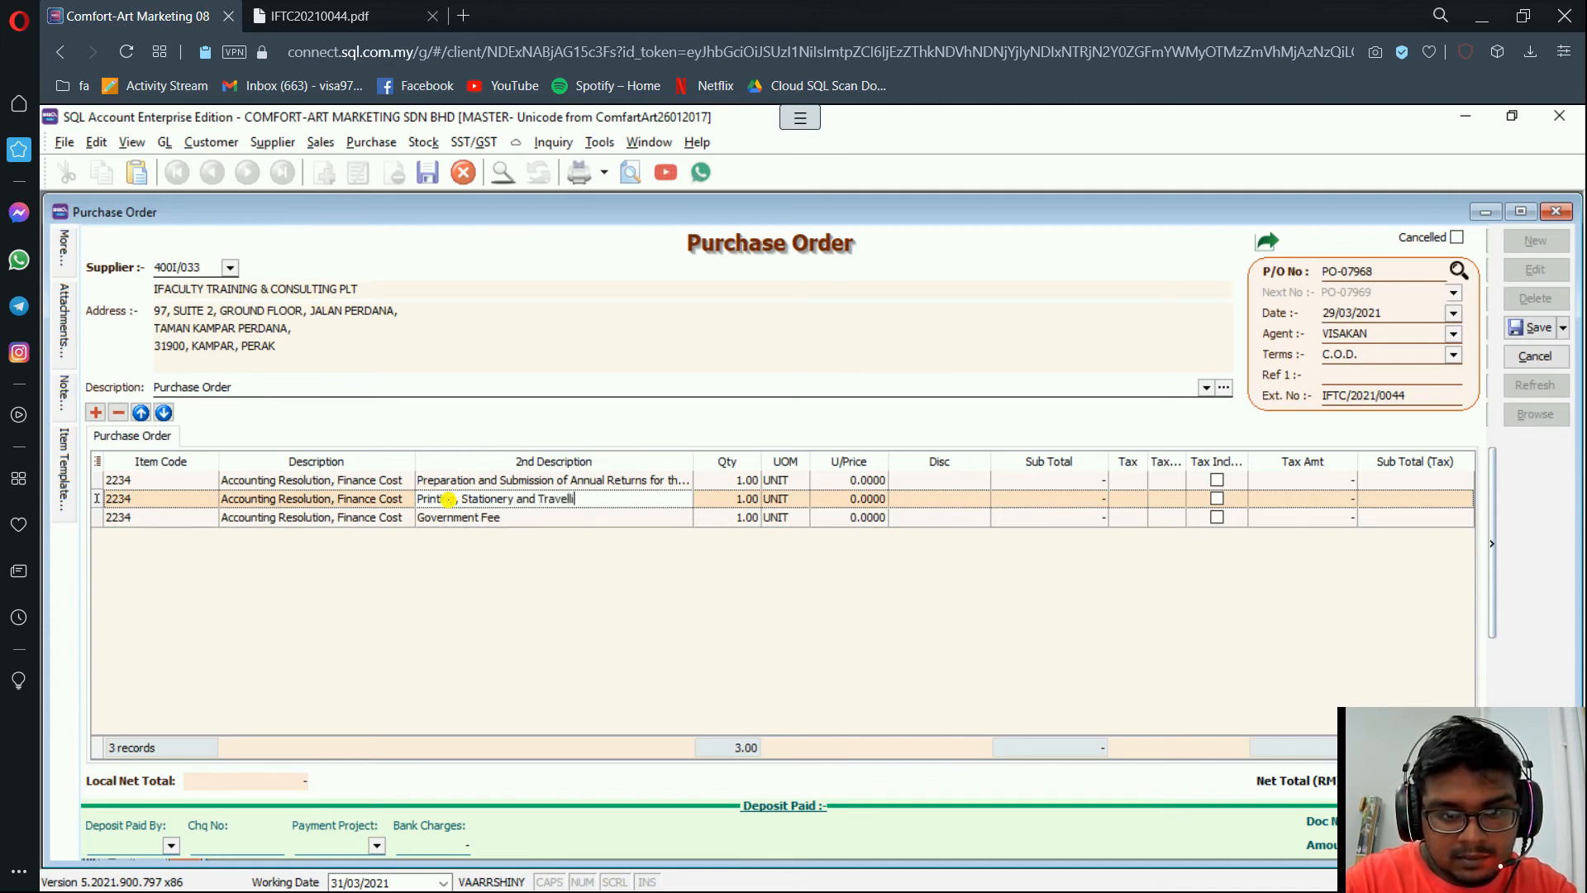
Look up the amounts on the PDF invoice and set the three lines' unit prices to 150, 50 and 150 in order
left_click(347, 16)
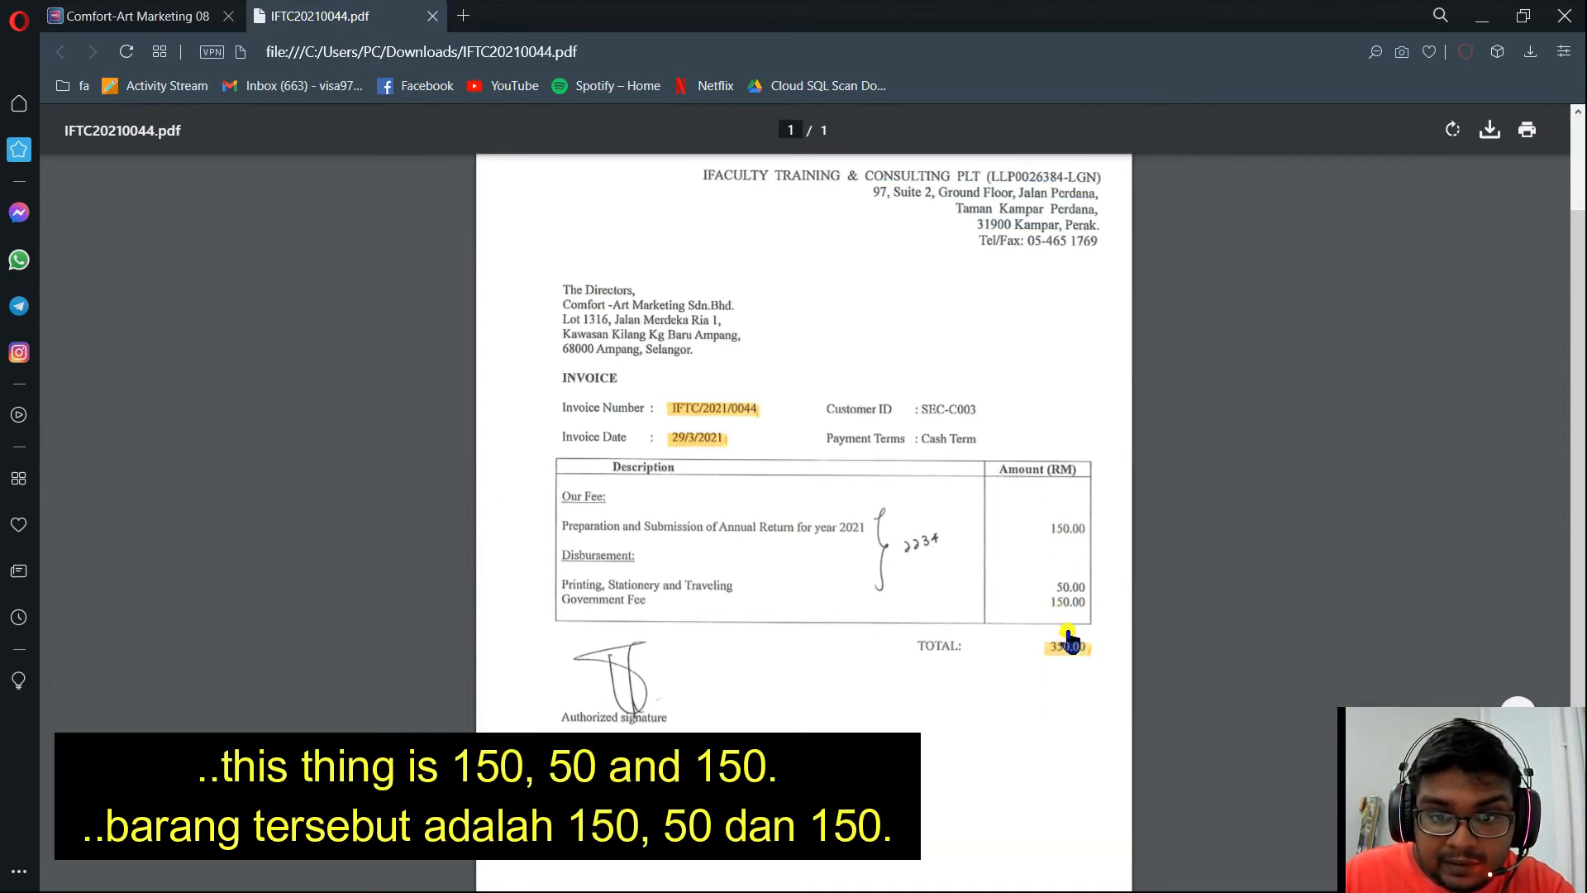
left_click(220, 14)
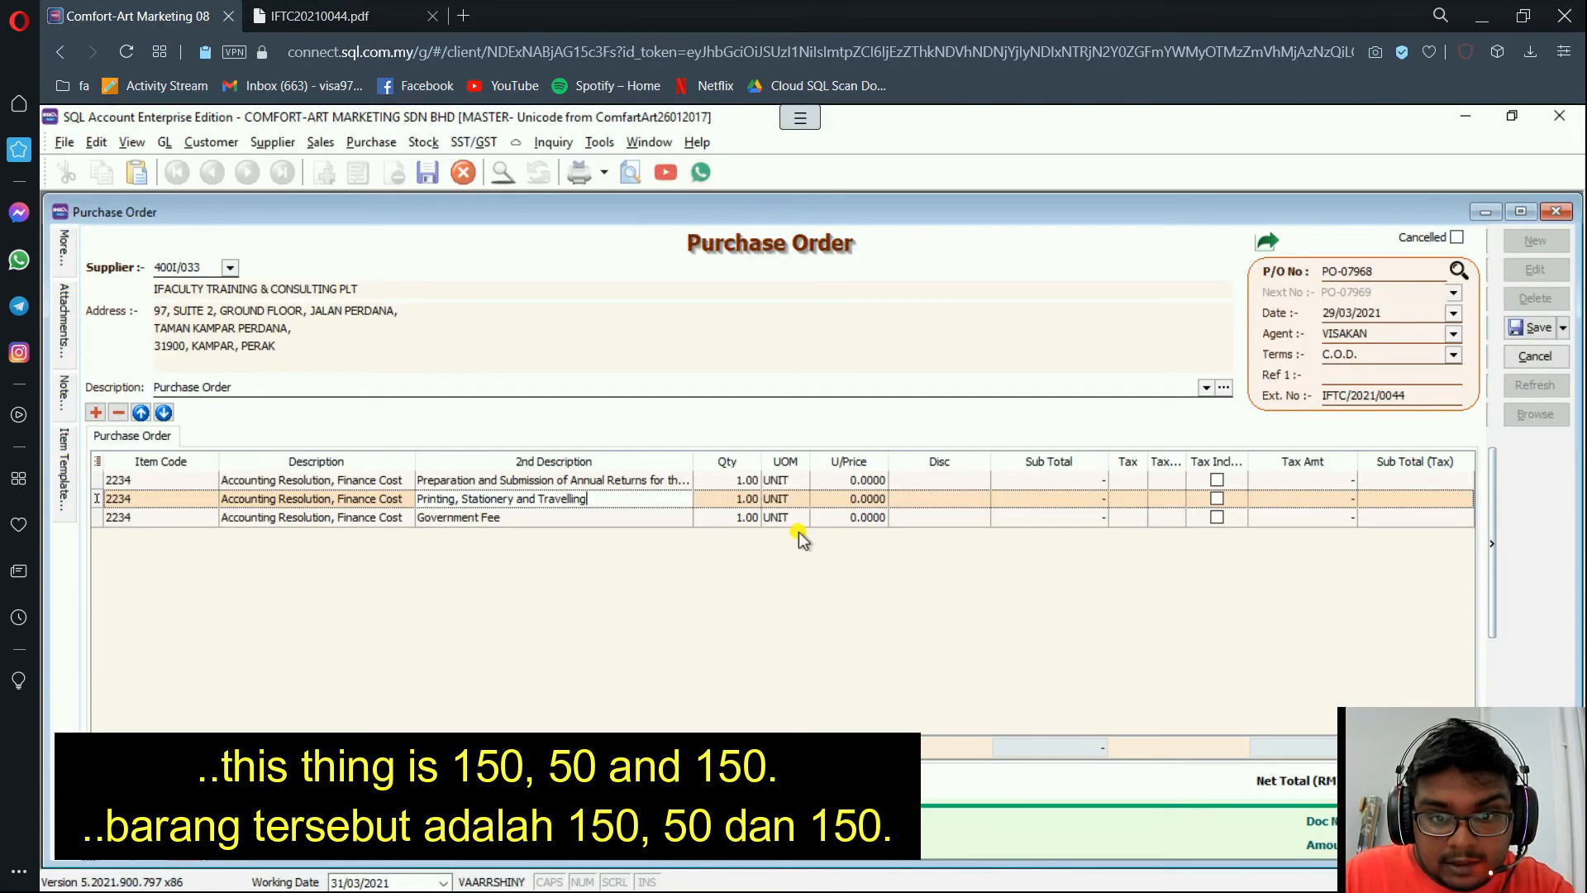
left_click(865, 481)
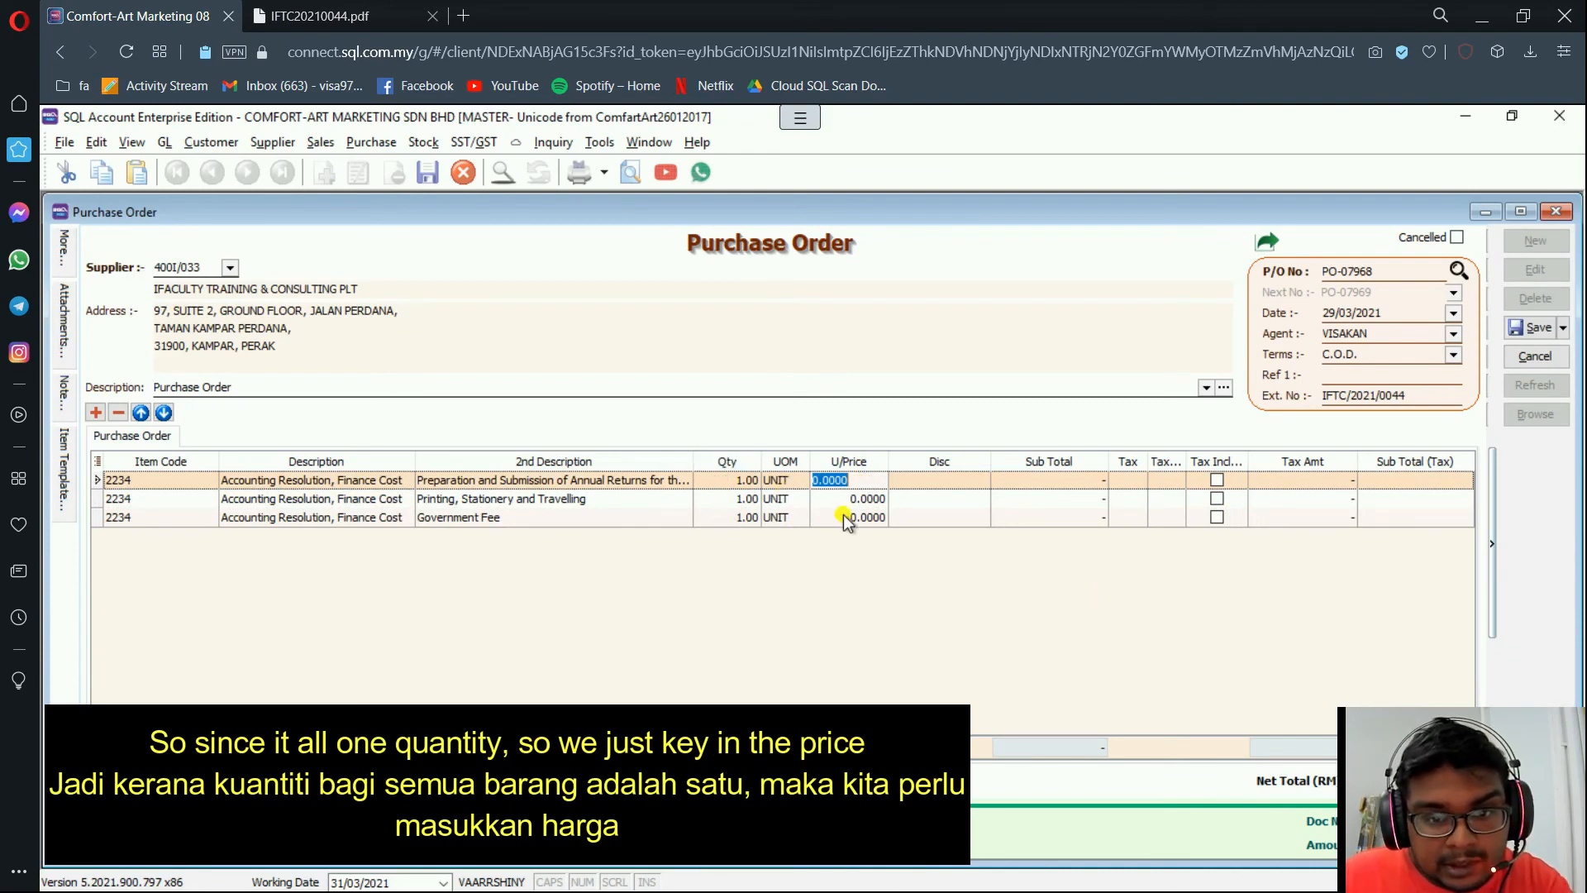
type("150")
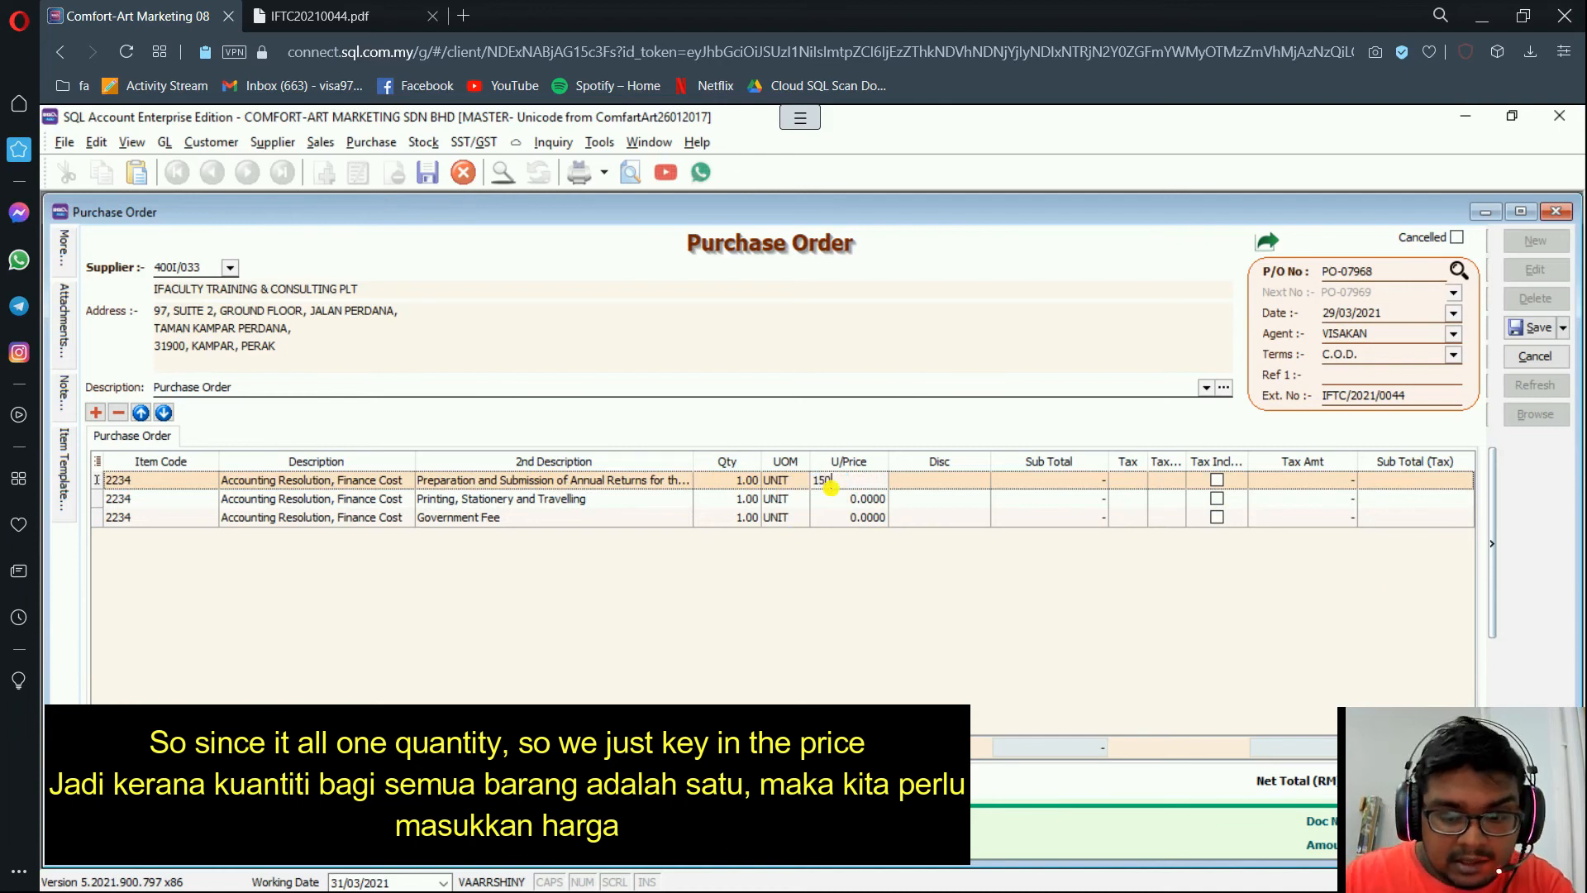
left_click(834, 494)
left_click(865, 500)
type("50")
left_click(865, 517)
type("15")
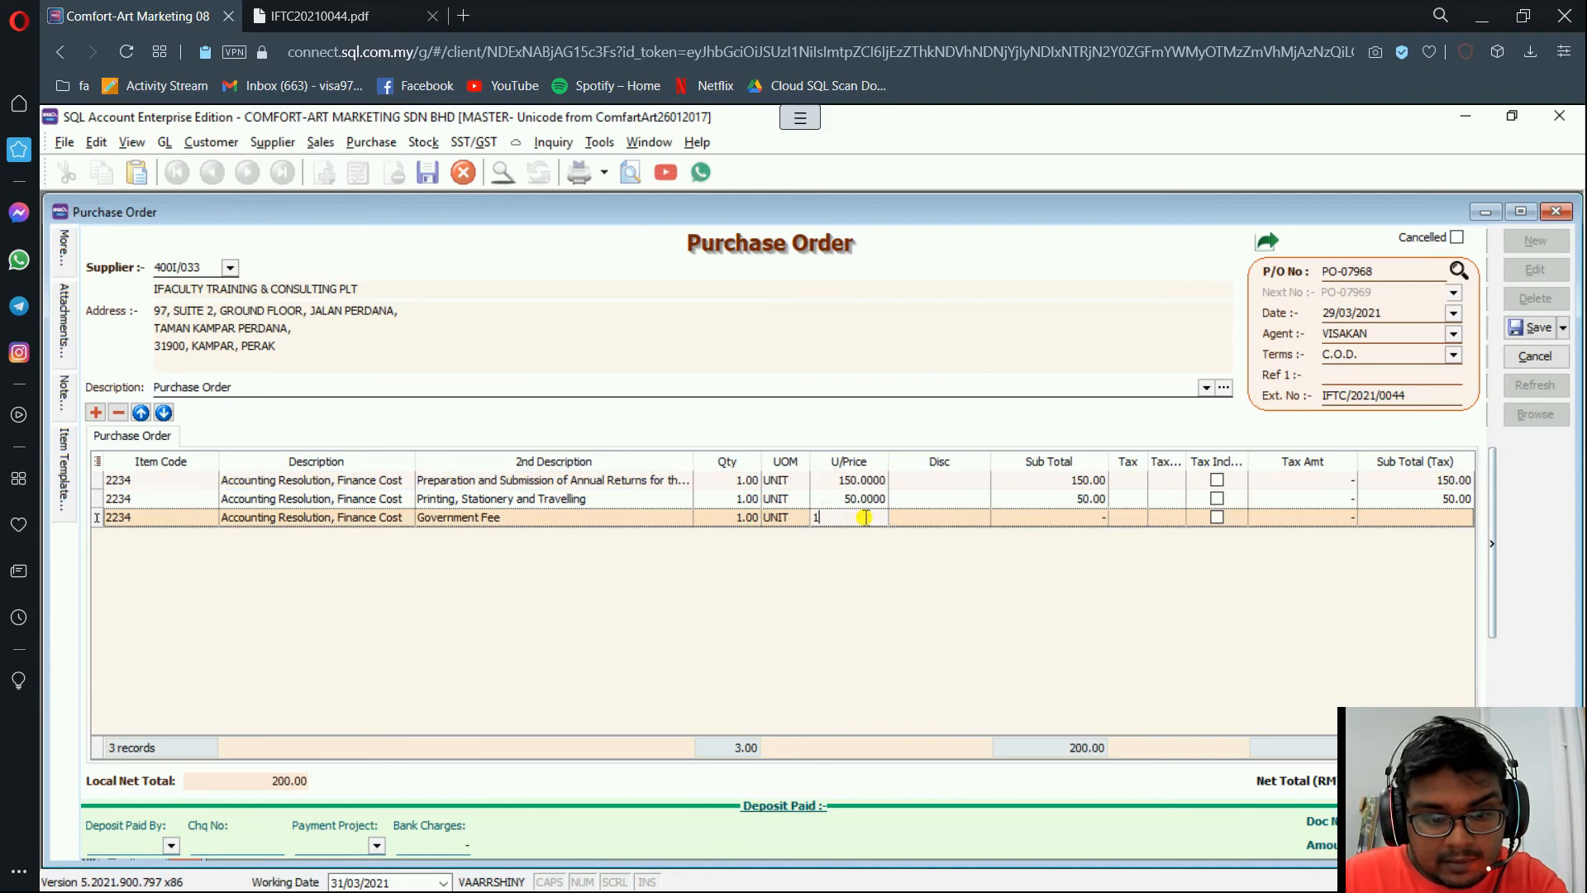
key("Return")
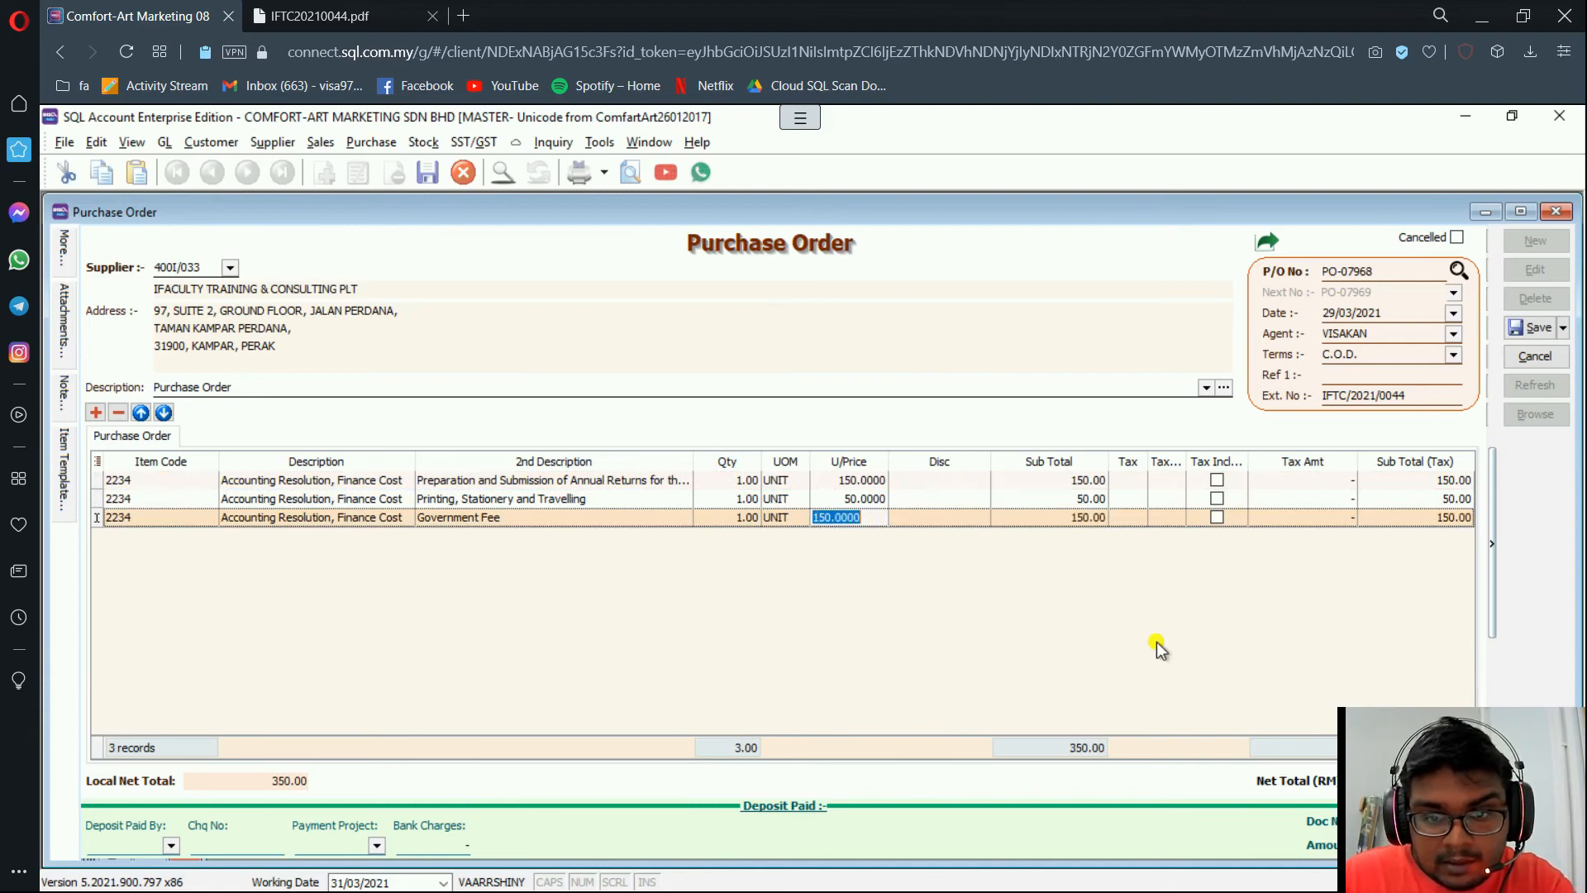
Compare the purchase order's net total with the total on the PDF invoice
left_click(949, 579)
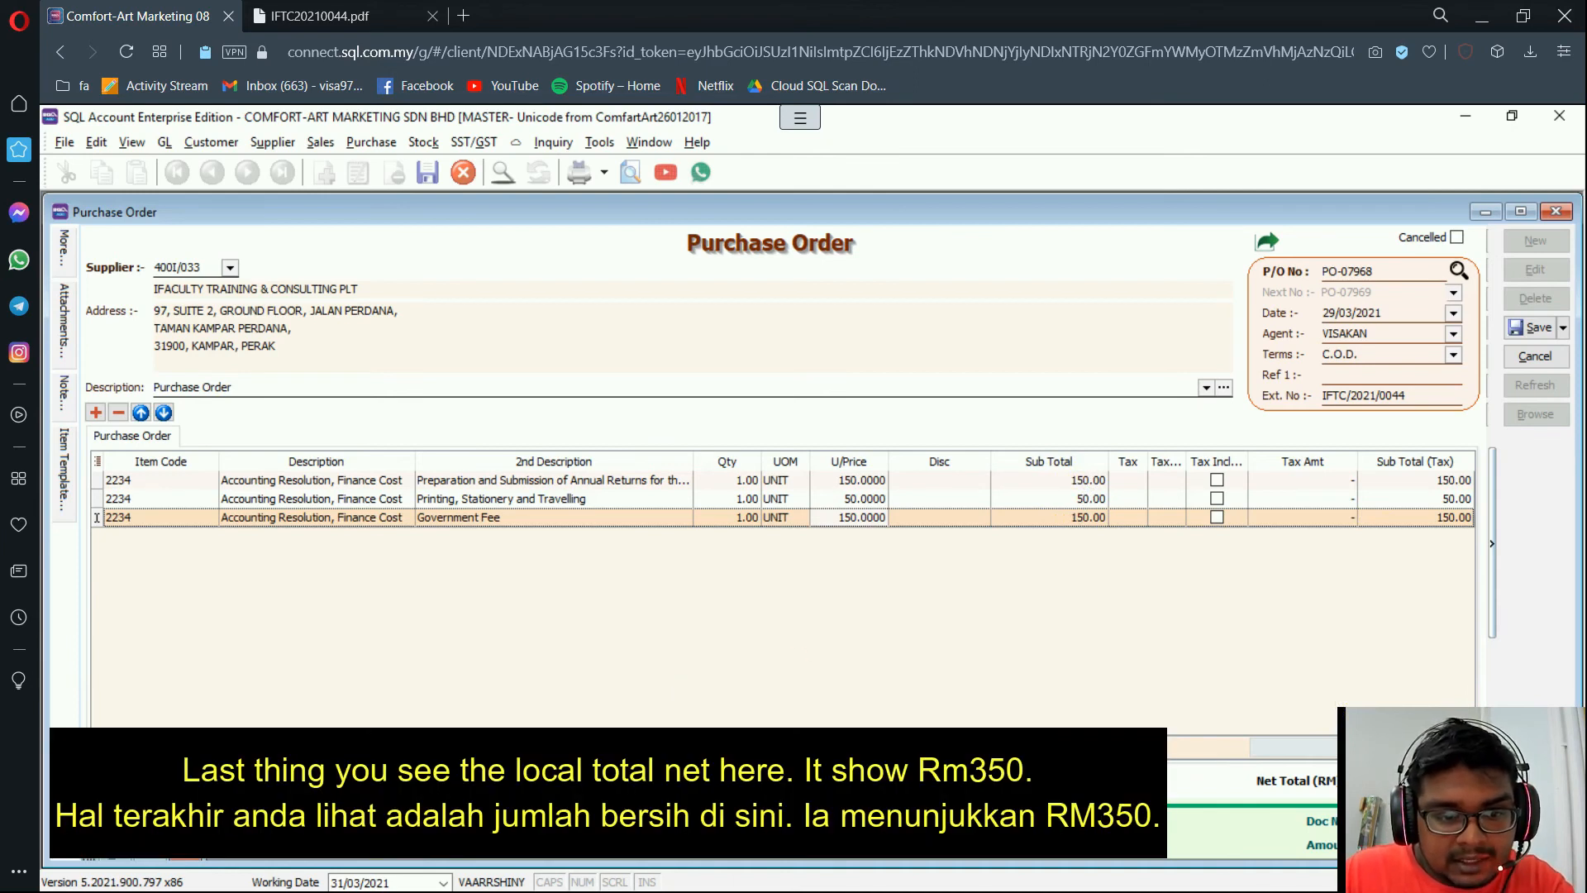
left_click(331, 16)
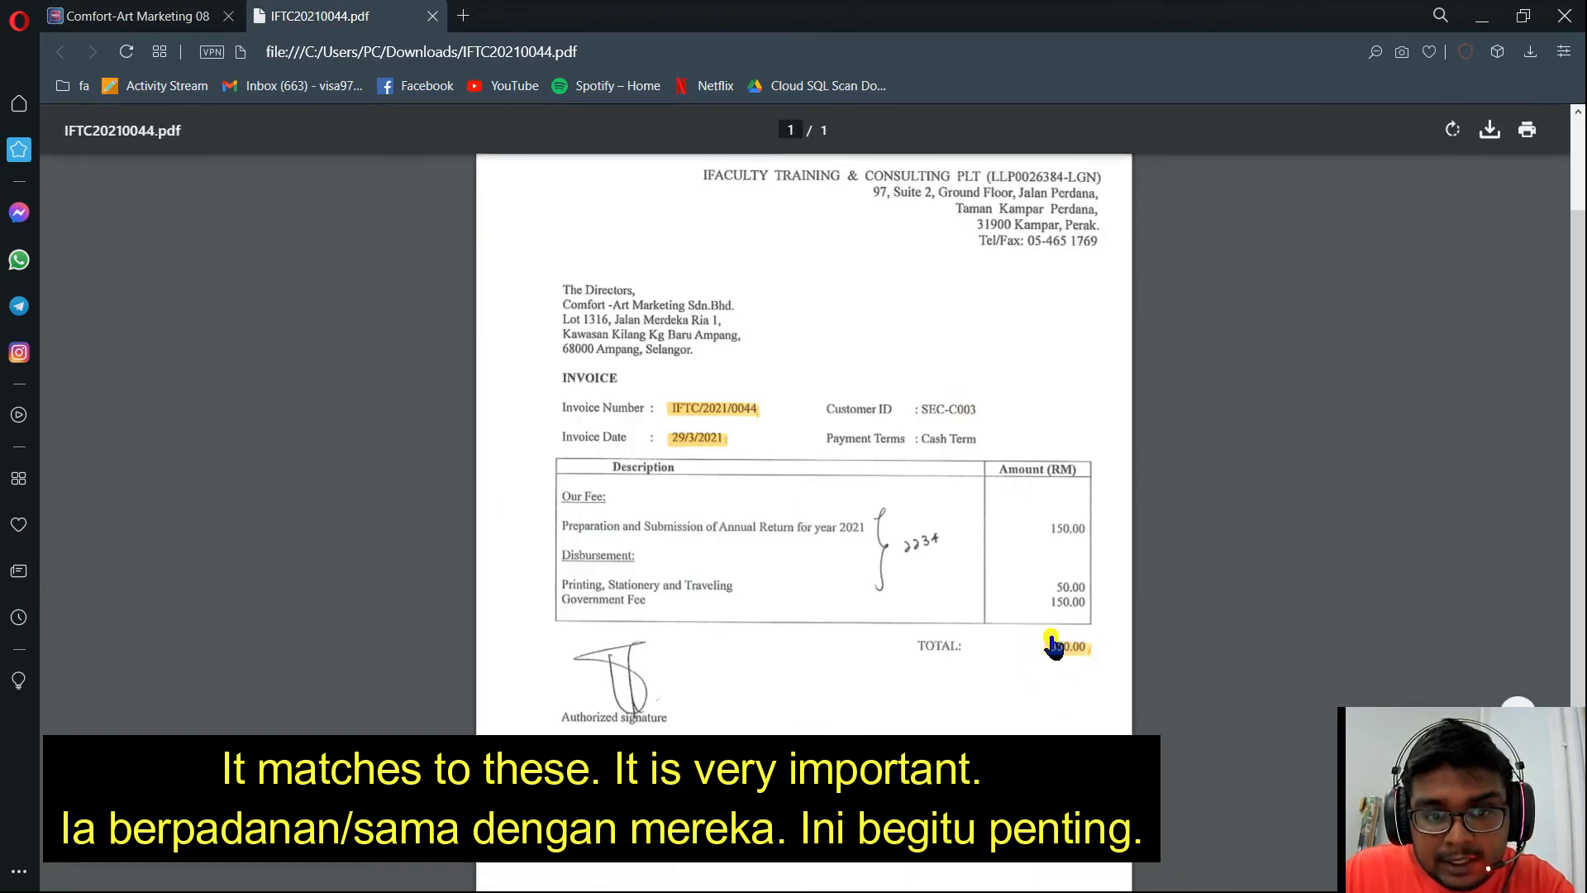
left_click(175, 13)
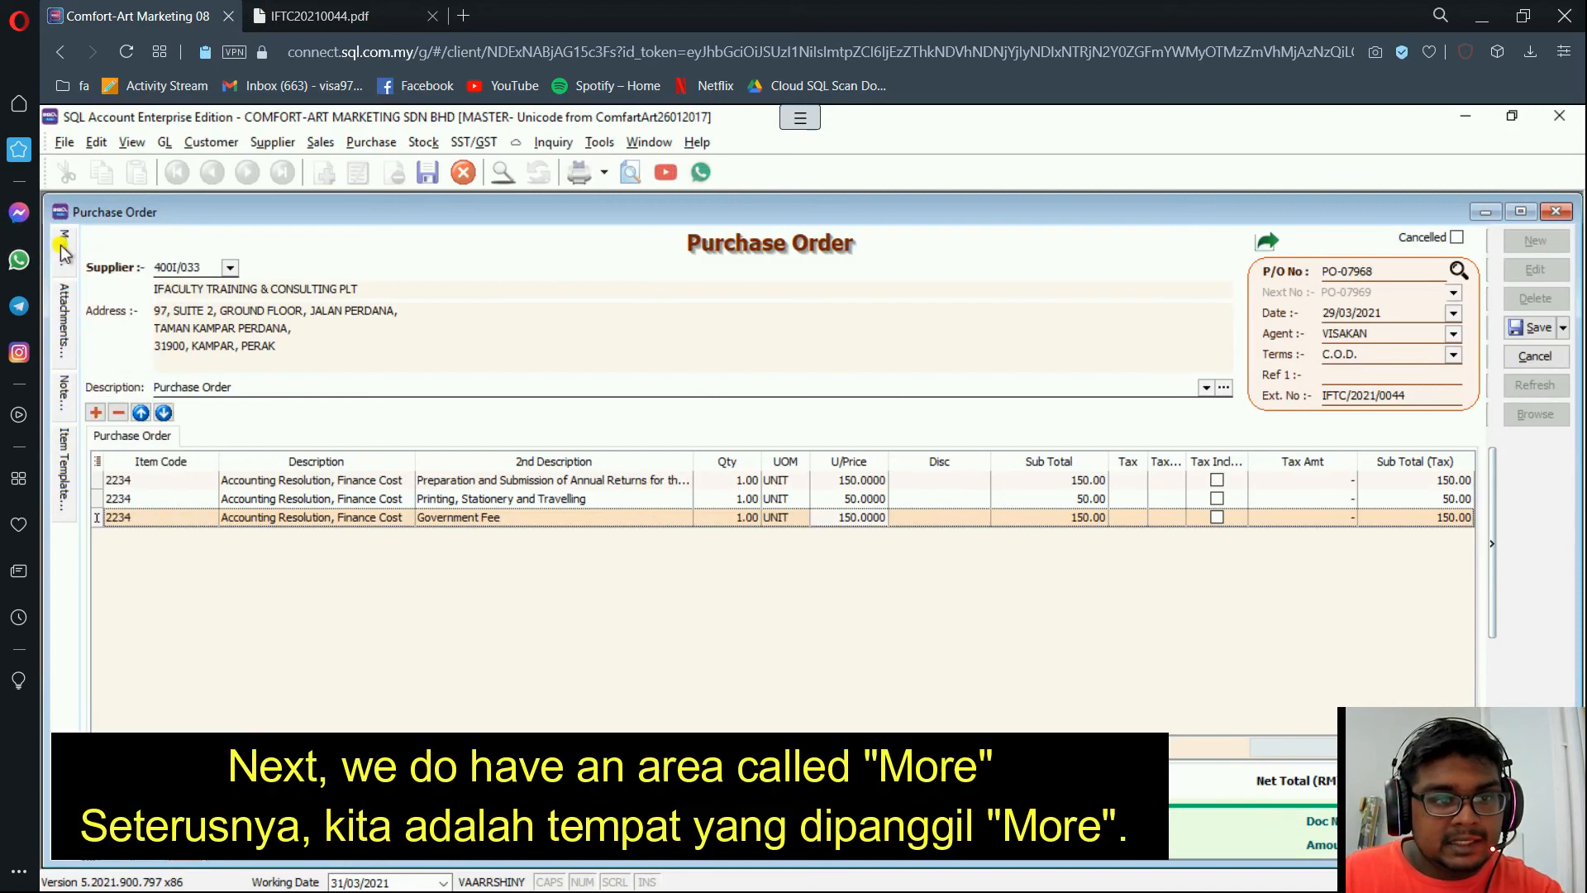
Review the project codes available in the purchase order's additional details and check the PDF invoice for a project code
mouse_move(63, 250)
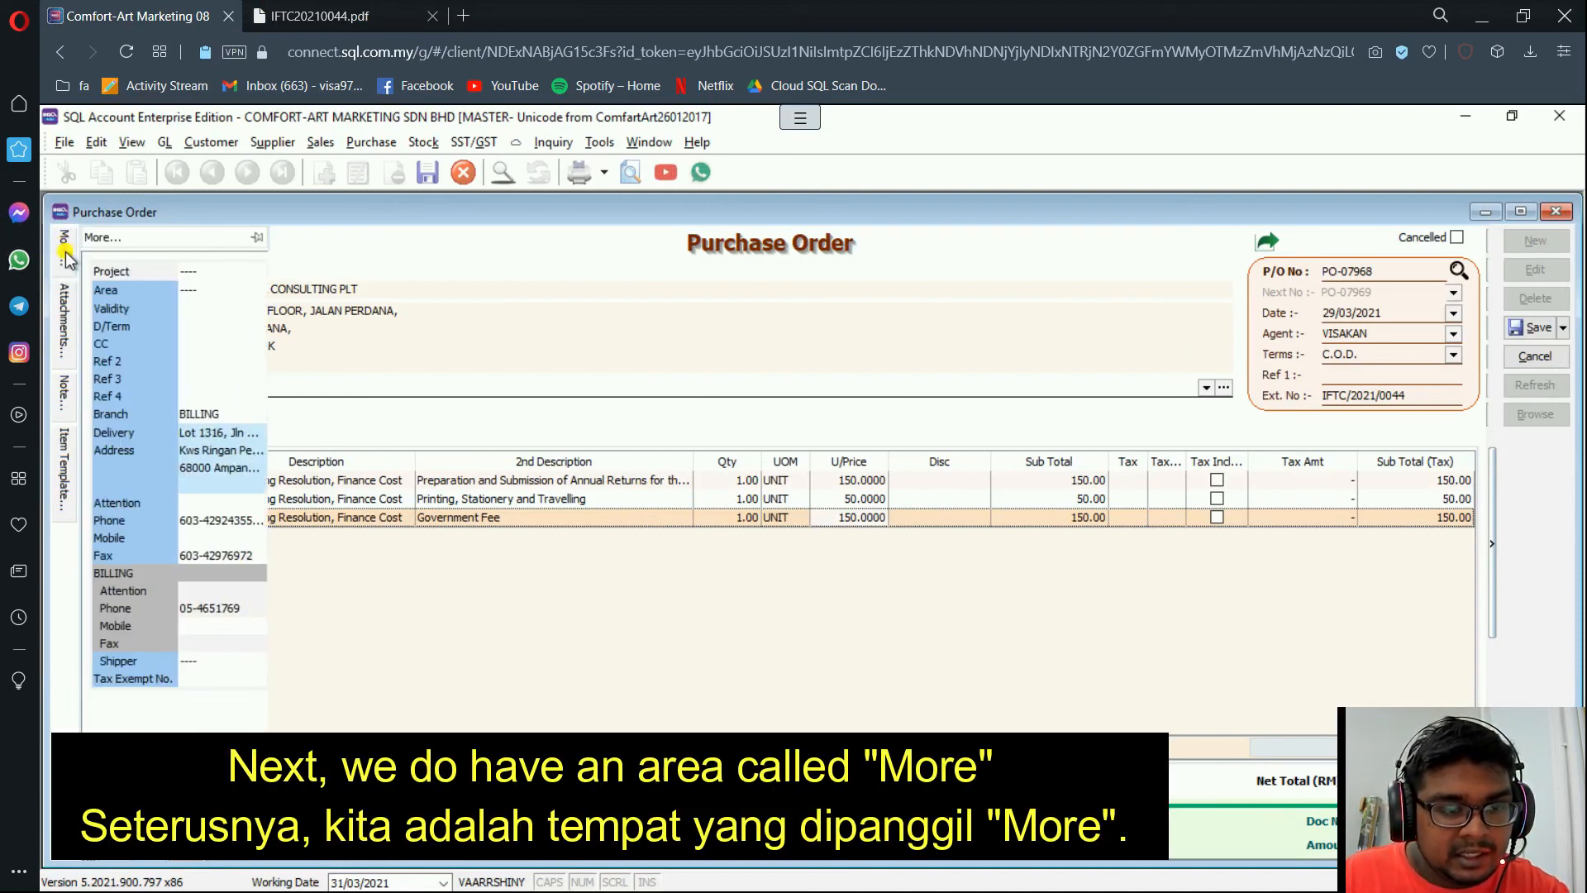
left_click(66, 255)
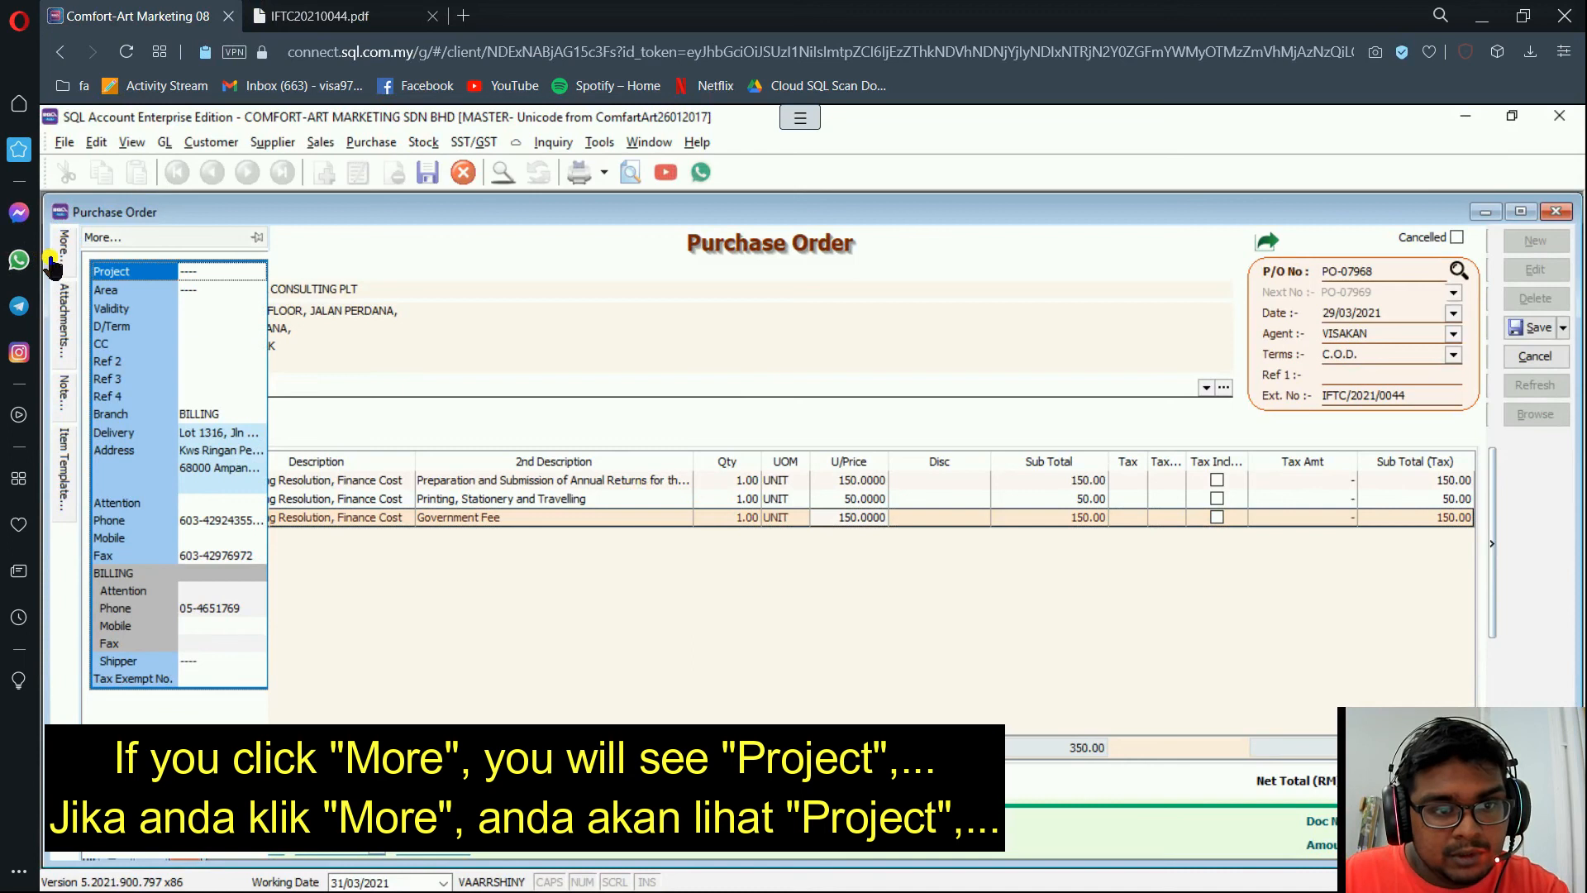
left_click(212, 271)
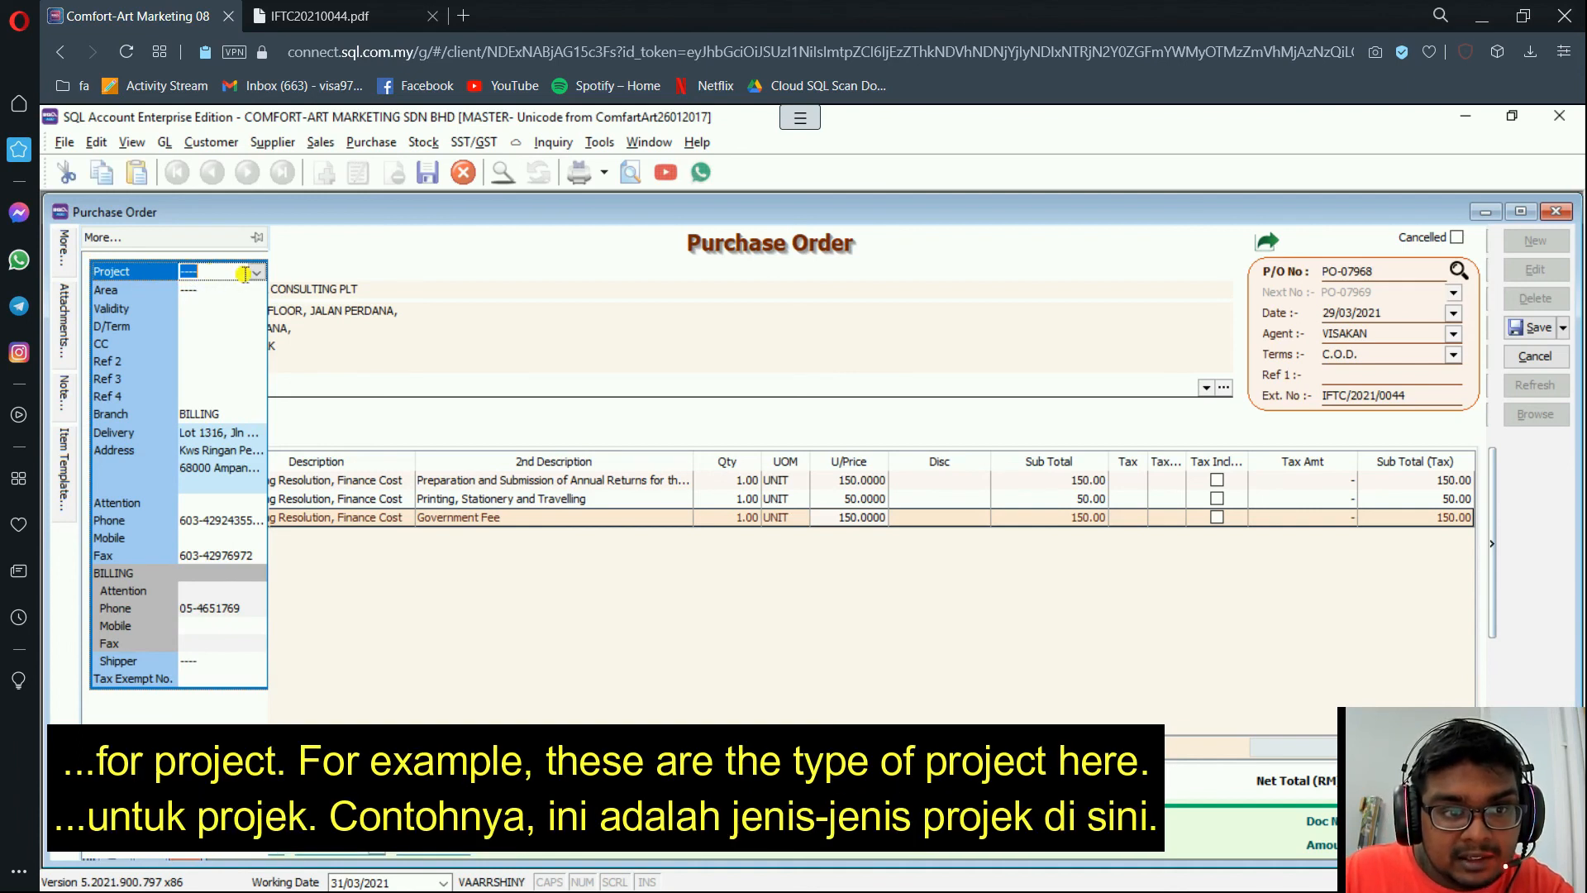
left_click(256, 273)
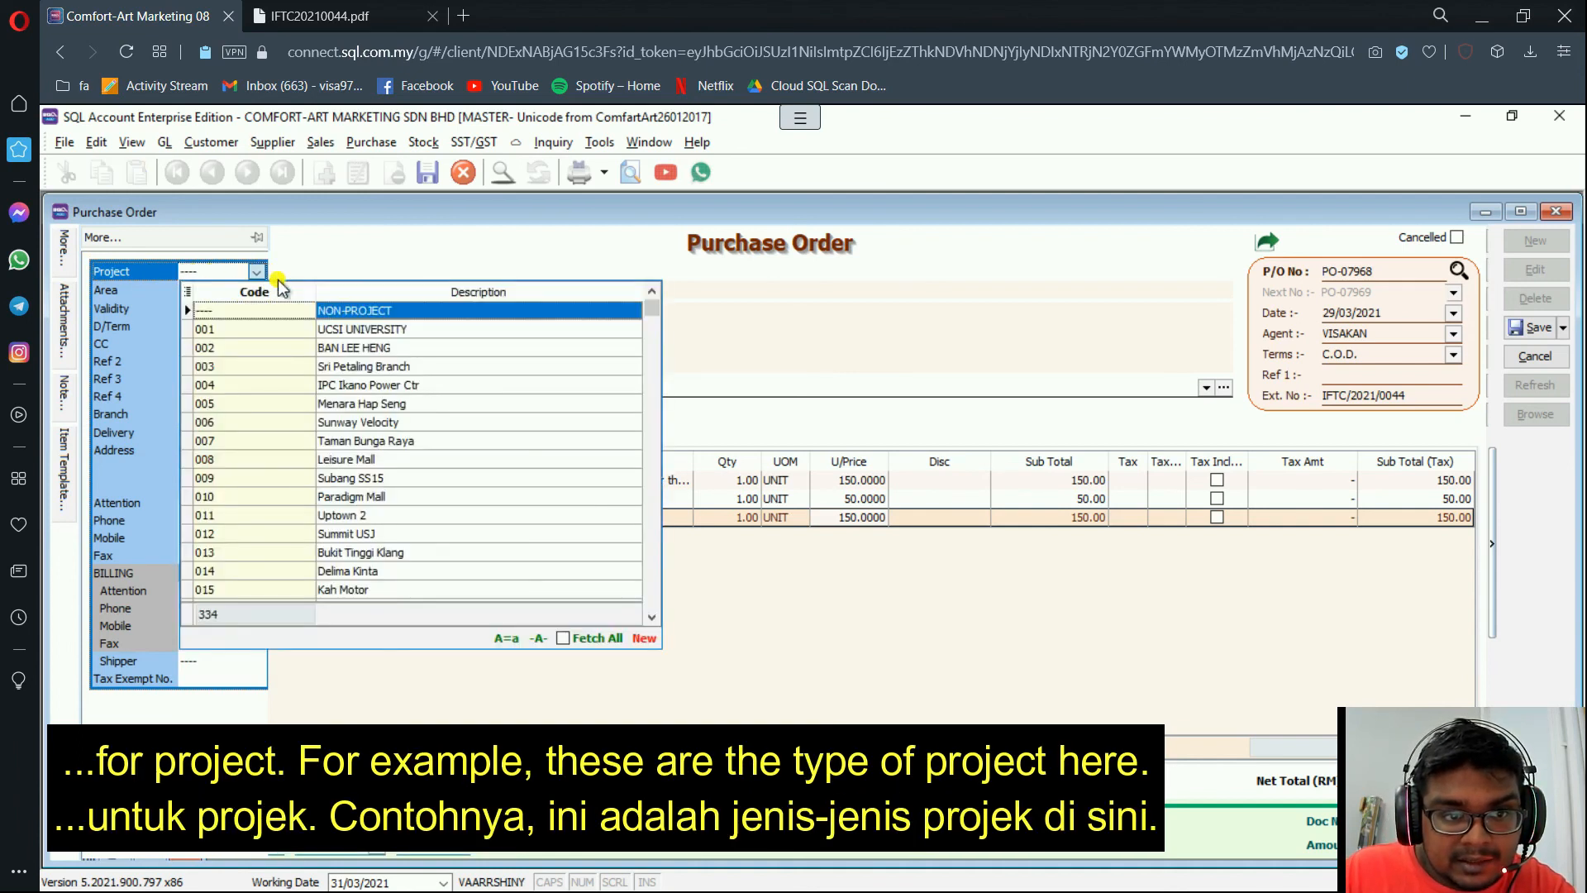
left_click_drag(650, 312, 597, 245)
left_click(339, 16)
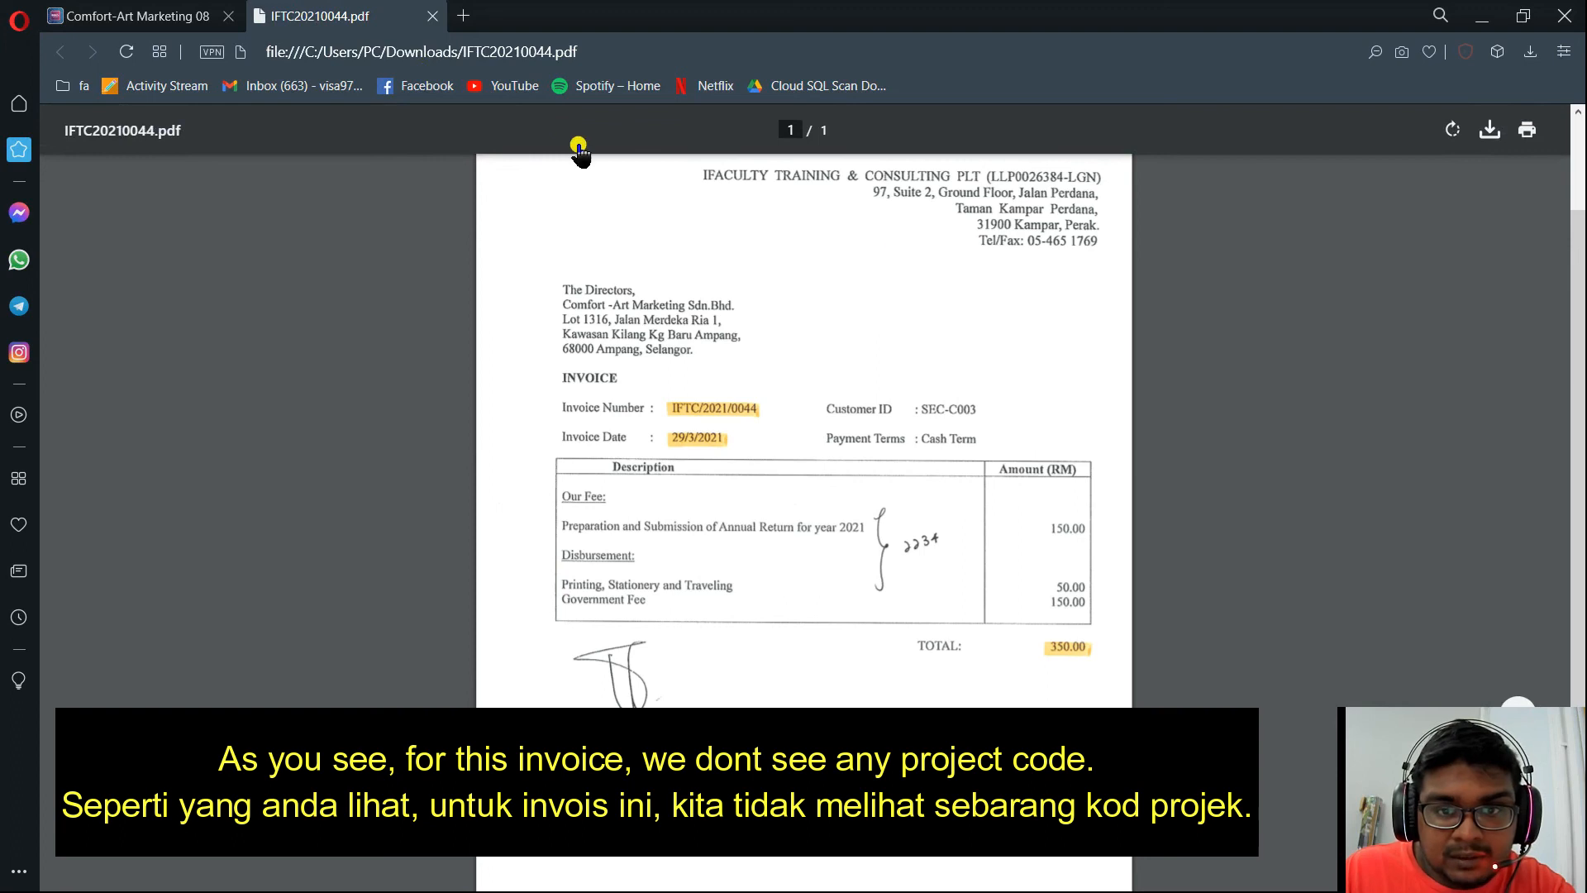
left_click(133, 16)
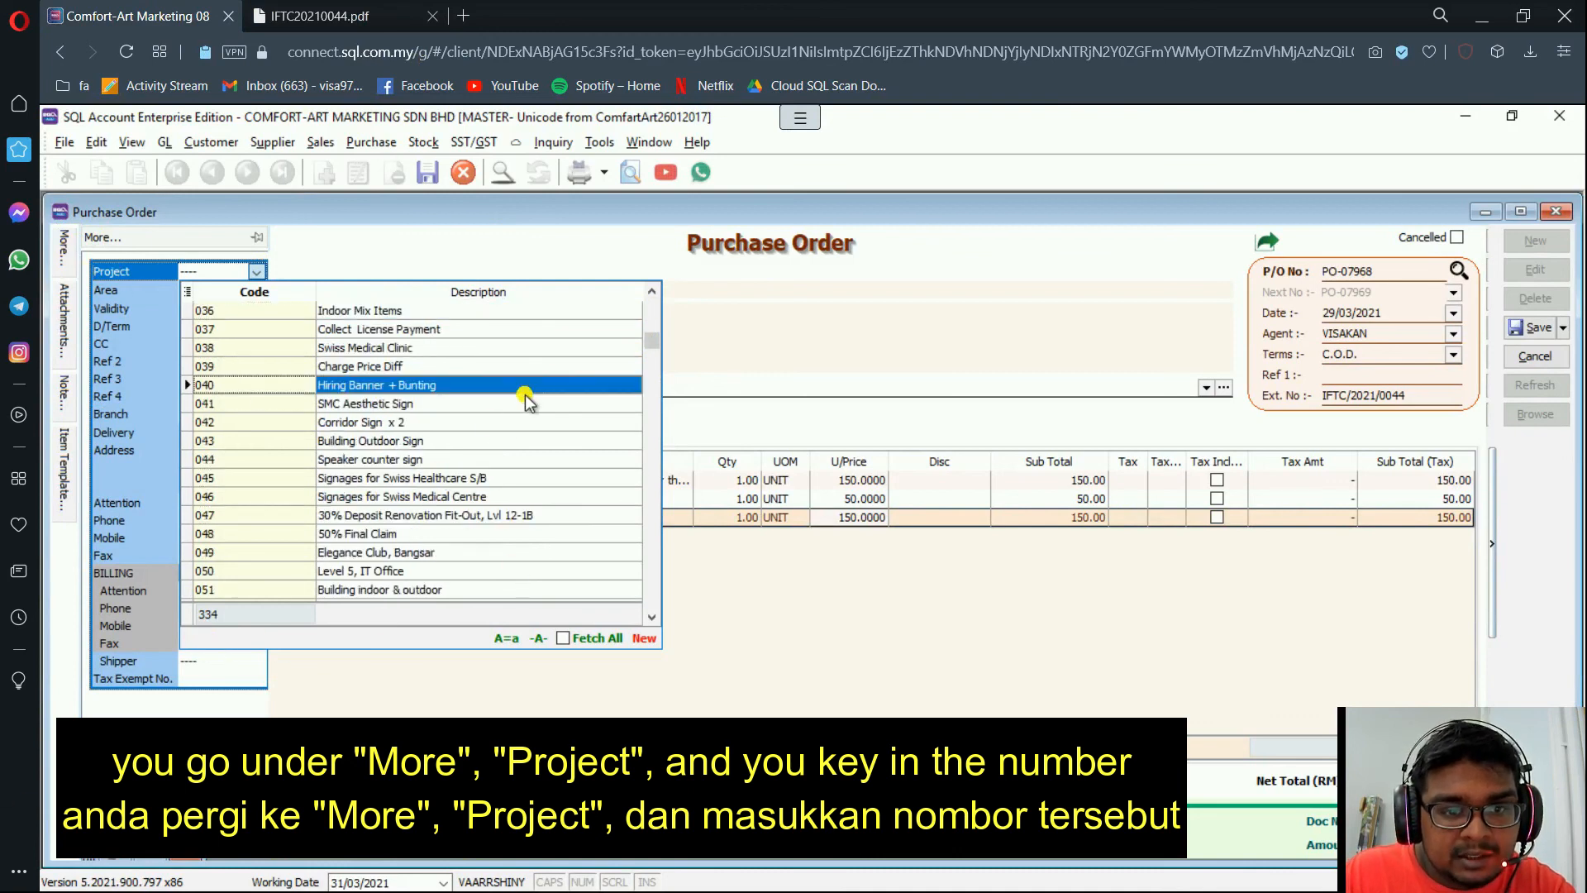
left_click(930, 265)
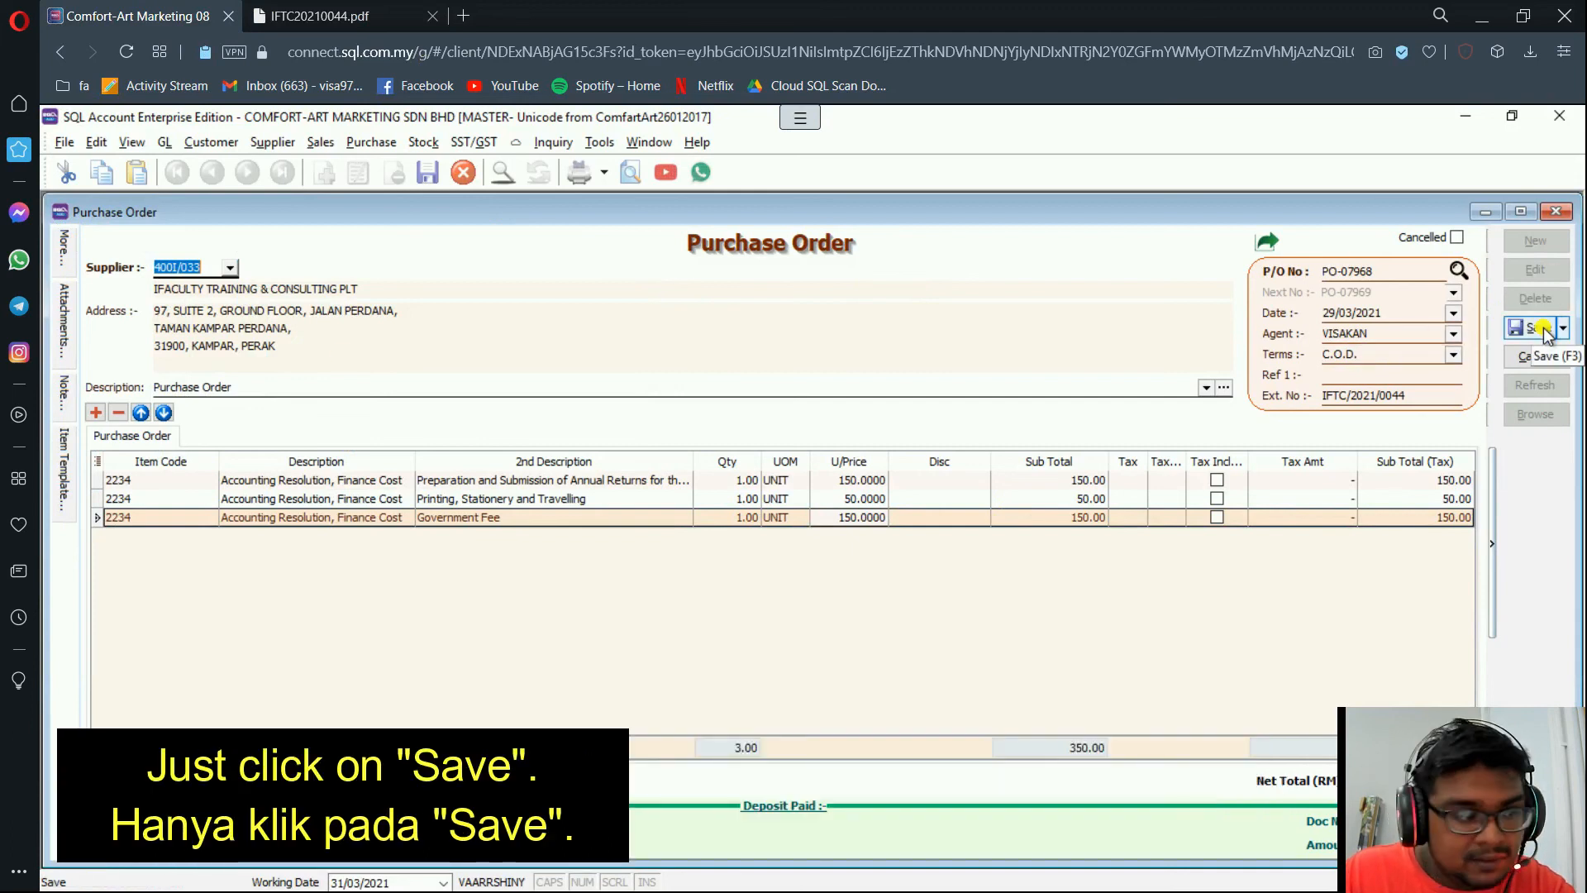
Save the completed purchase order and confirm the save
left_click(783, 592)
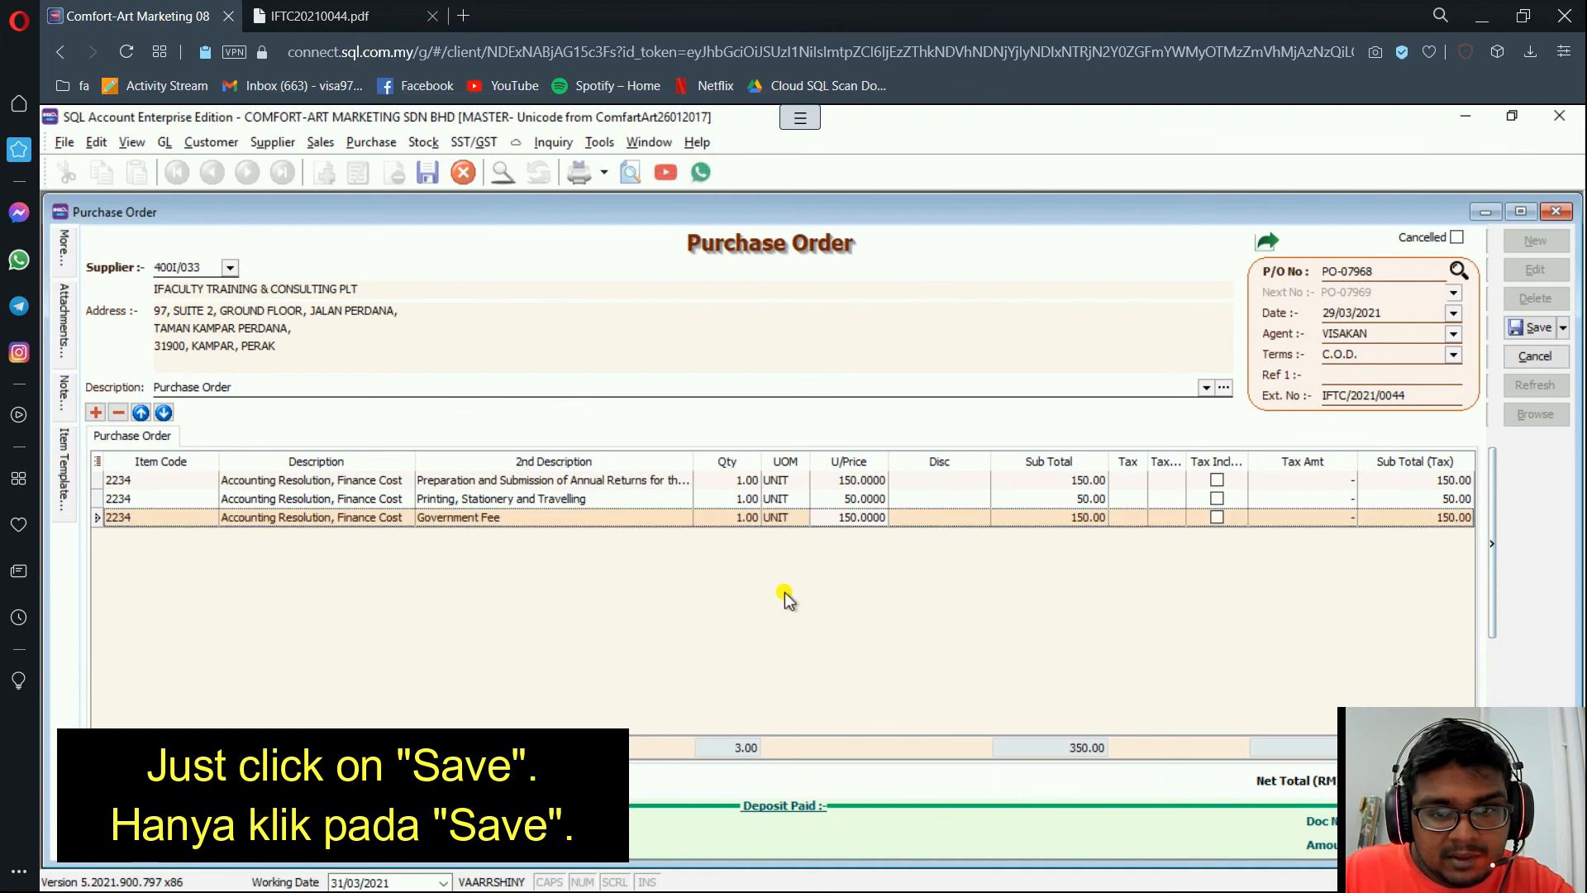
left_click(1534, 328)
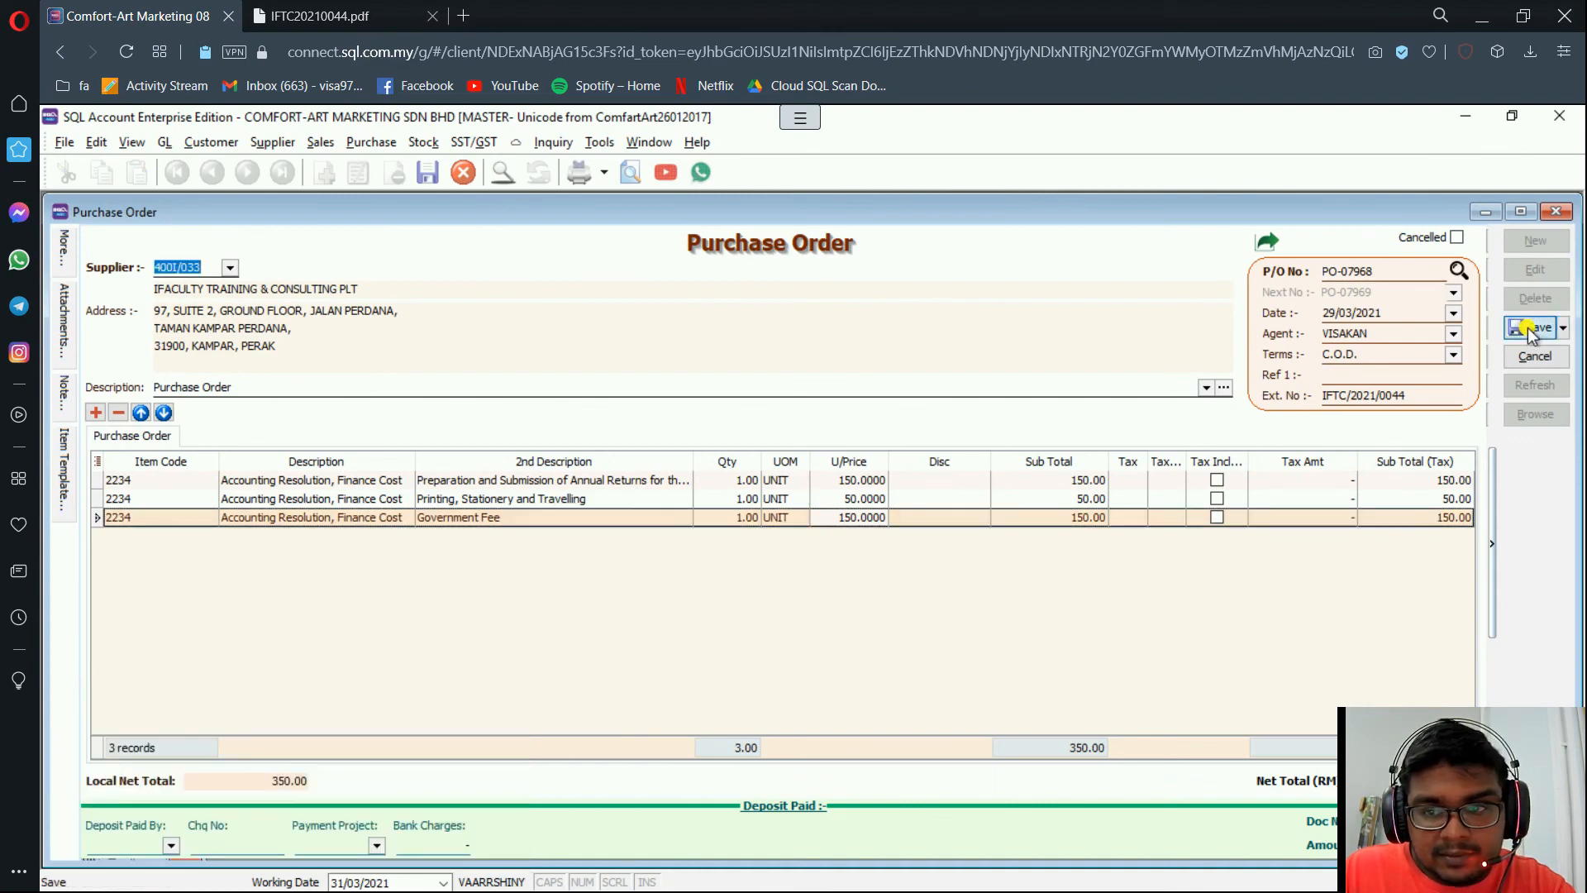
left_click(876, 557)
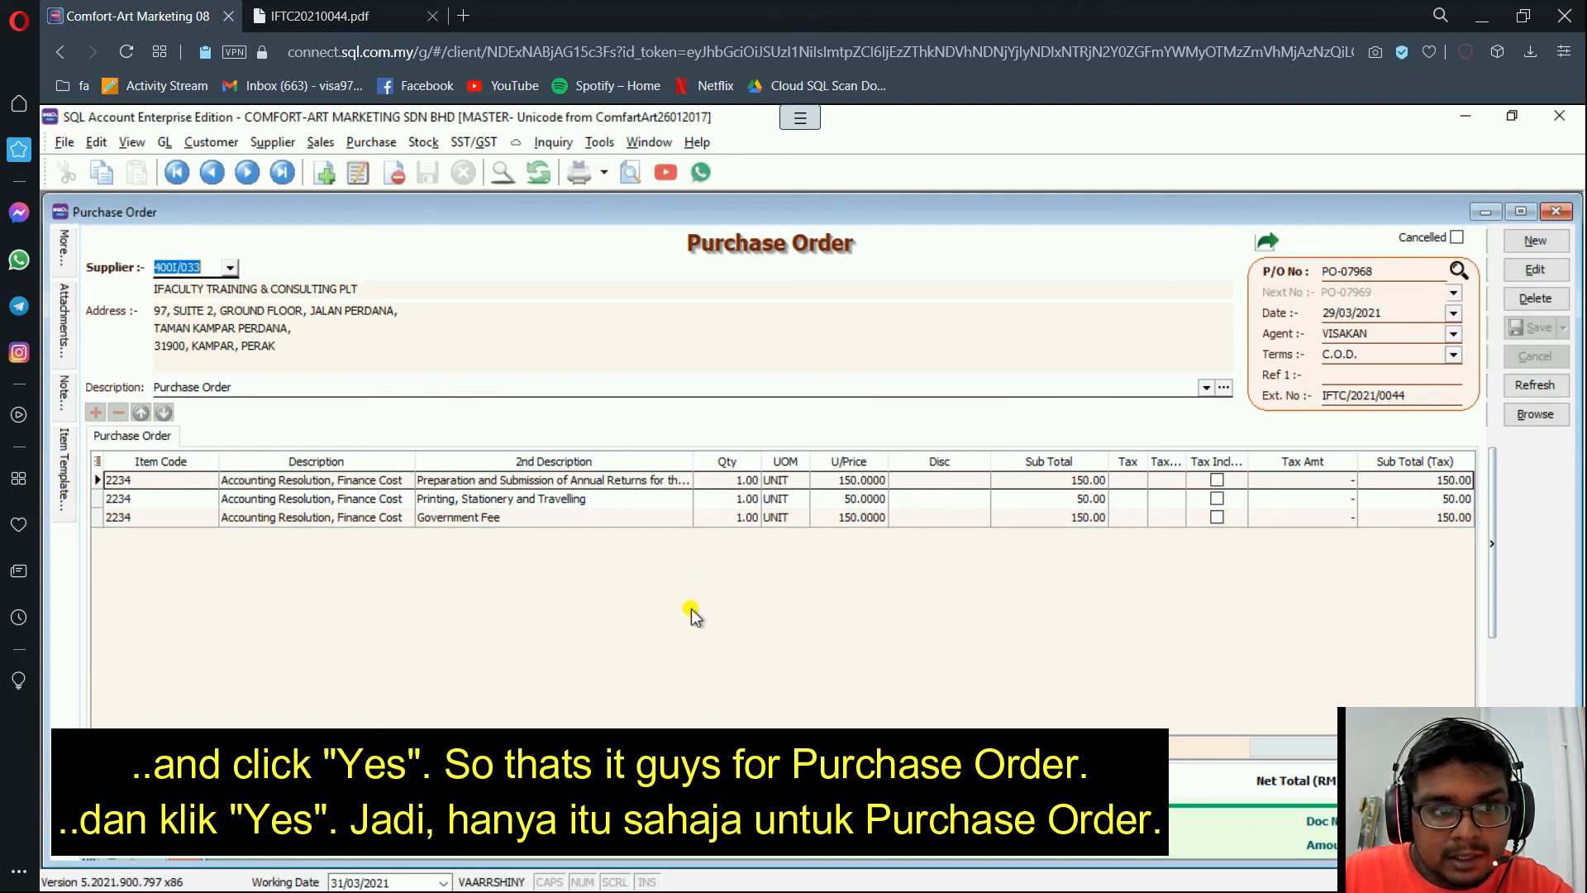
left_click(776, 607)
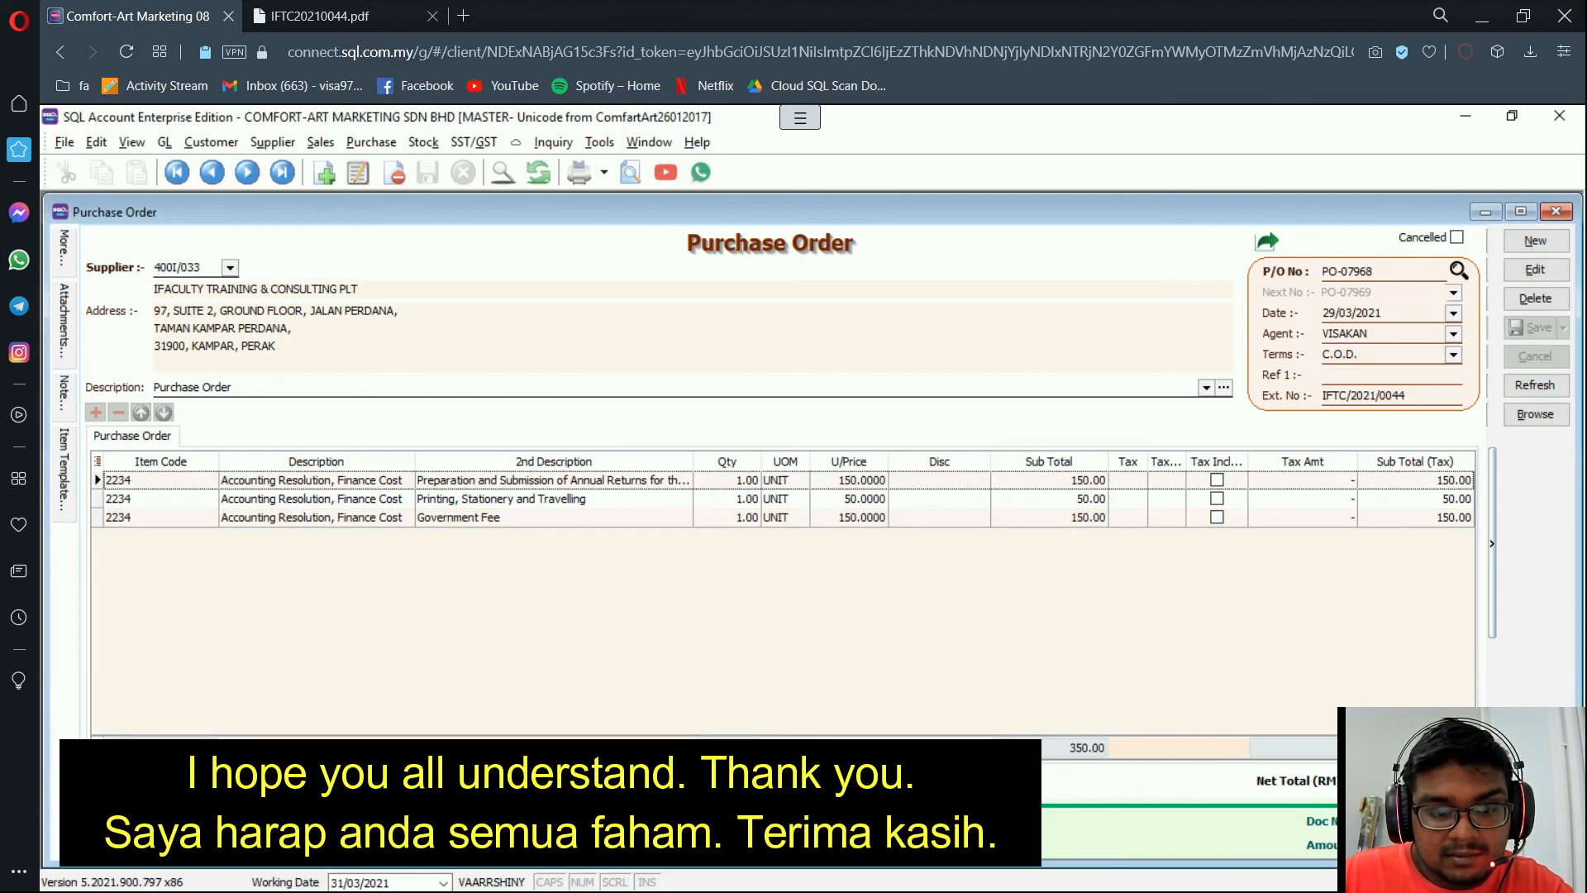